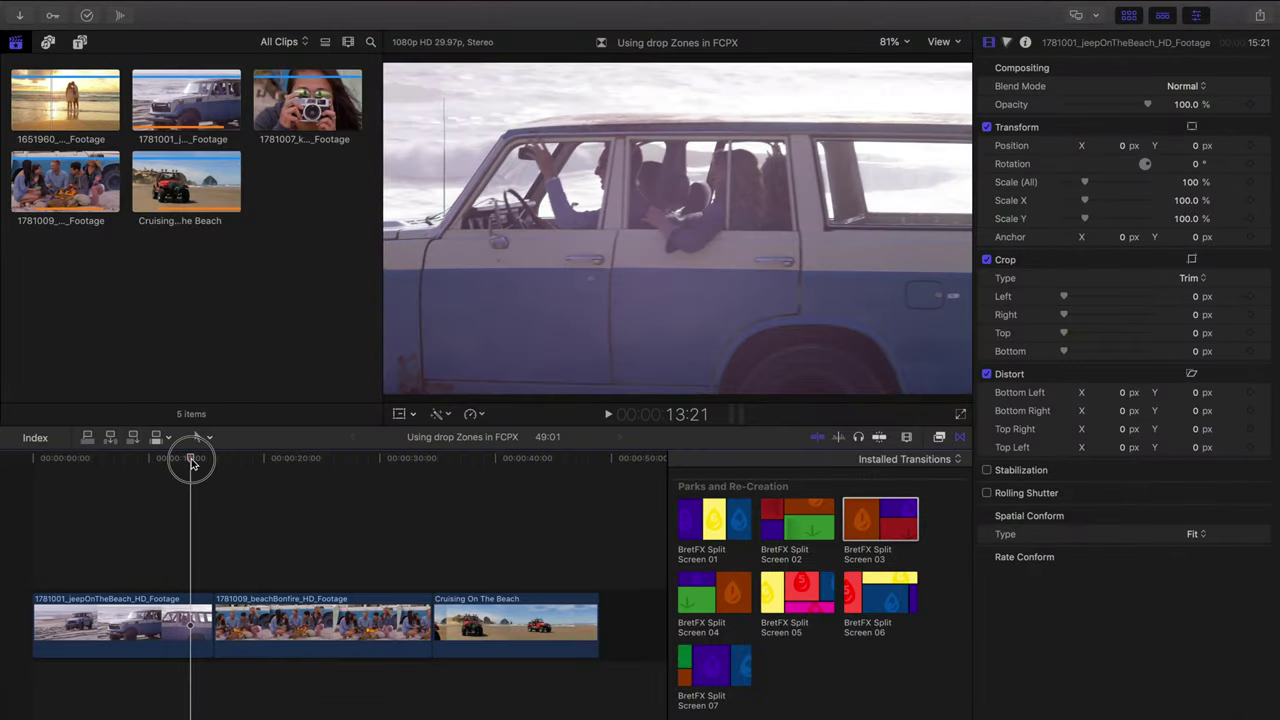
- Drop BretFX Split Screen 03 on the jeep–bonfire edit and park the playhead inside it
mouse_move(191, 462)
mouse_down()
mouse_move(249, 463)
mouse_move(181, 476)
mouse_up()
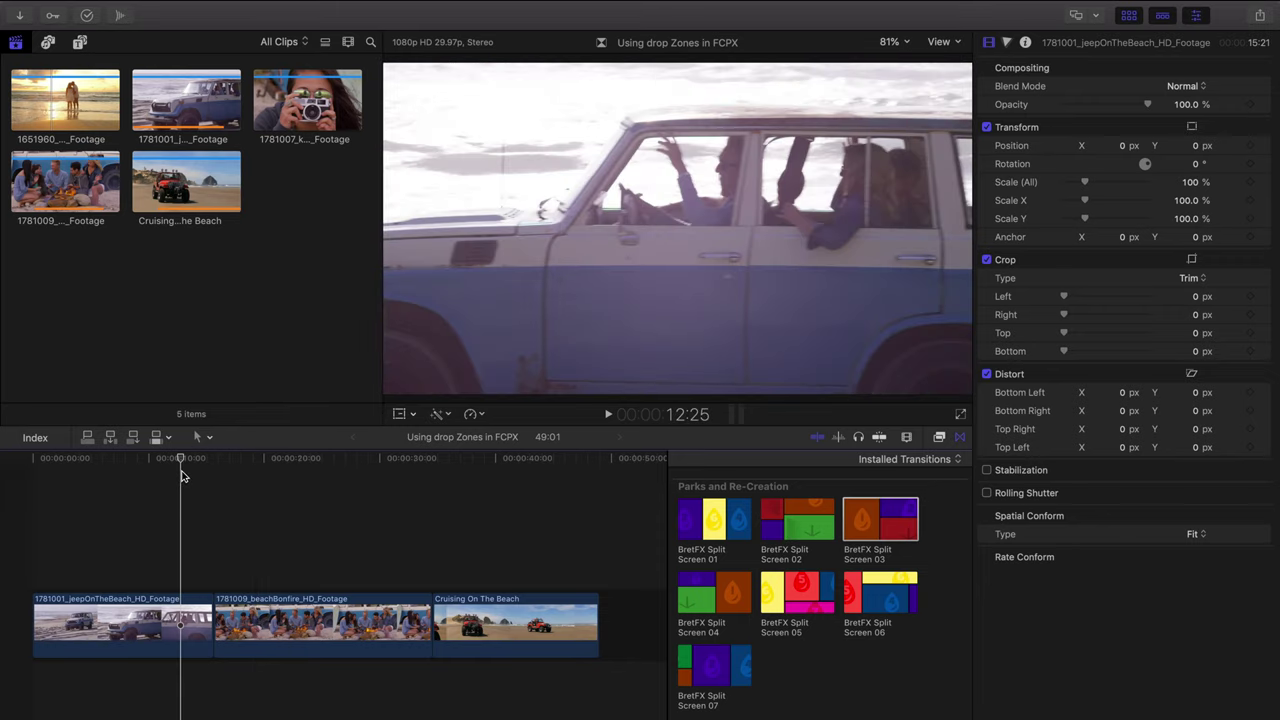
click(884, 537)
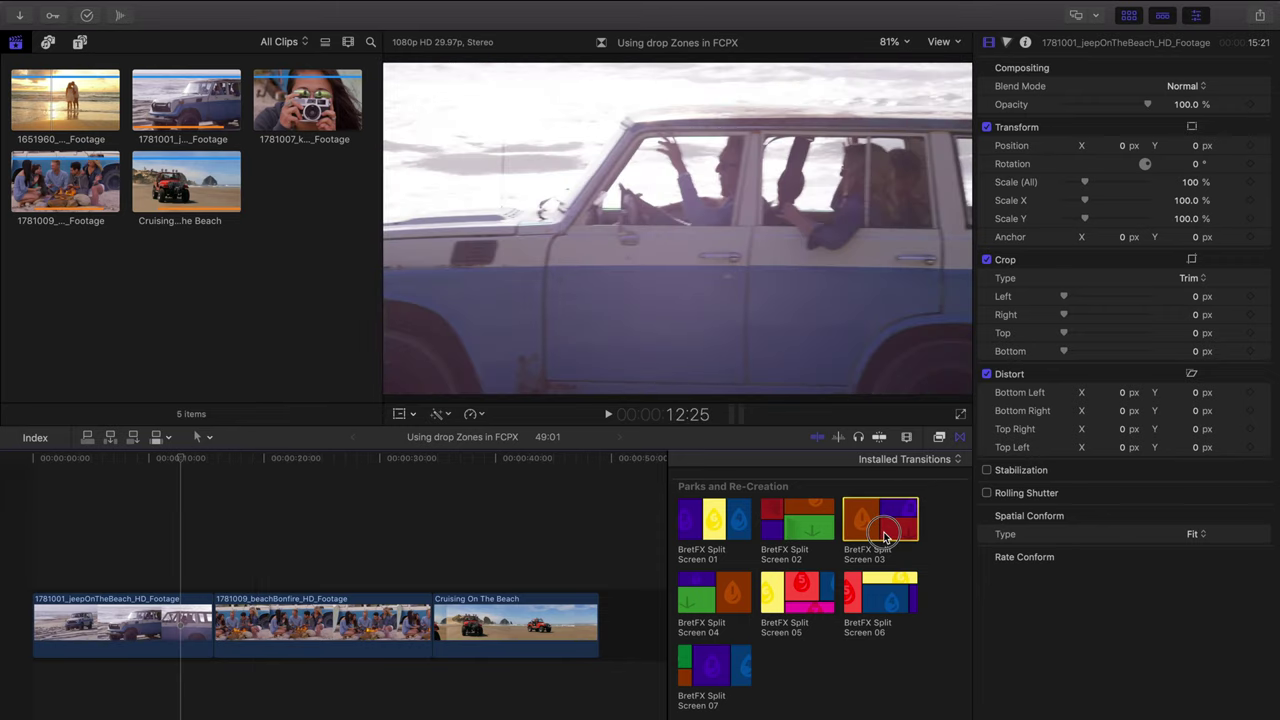
drag(884, 537, 212, 628)
click(203, 466)
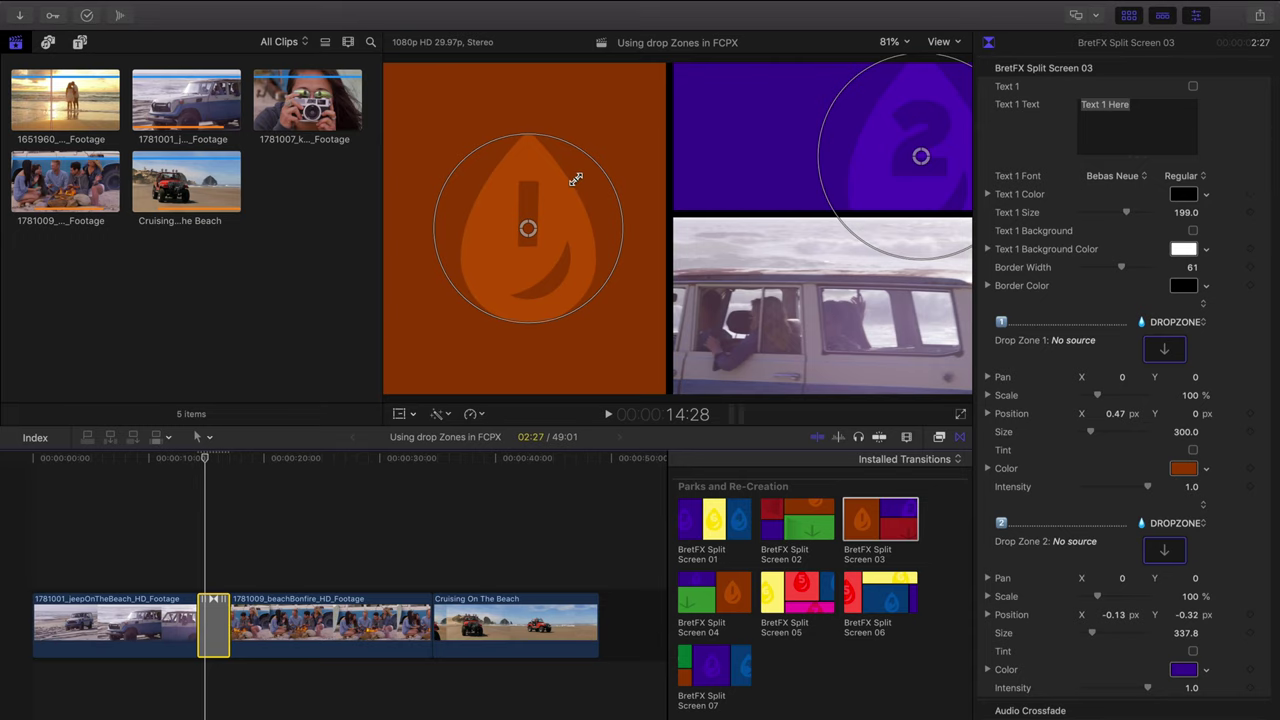
click(212, 463)
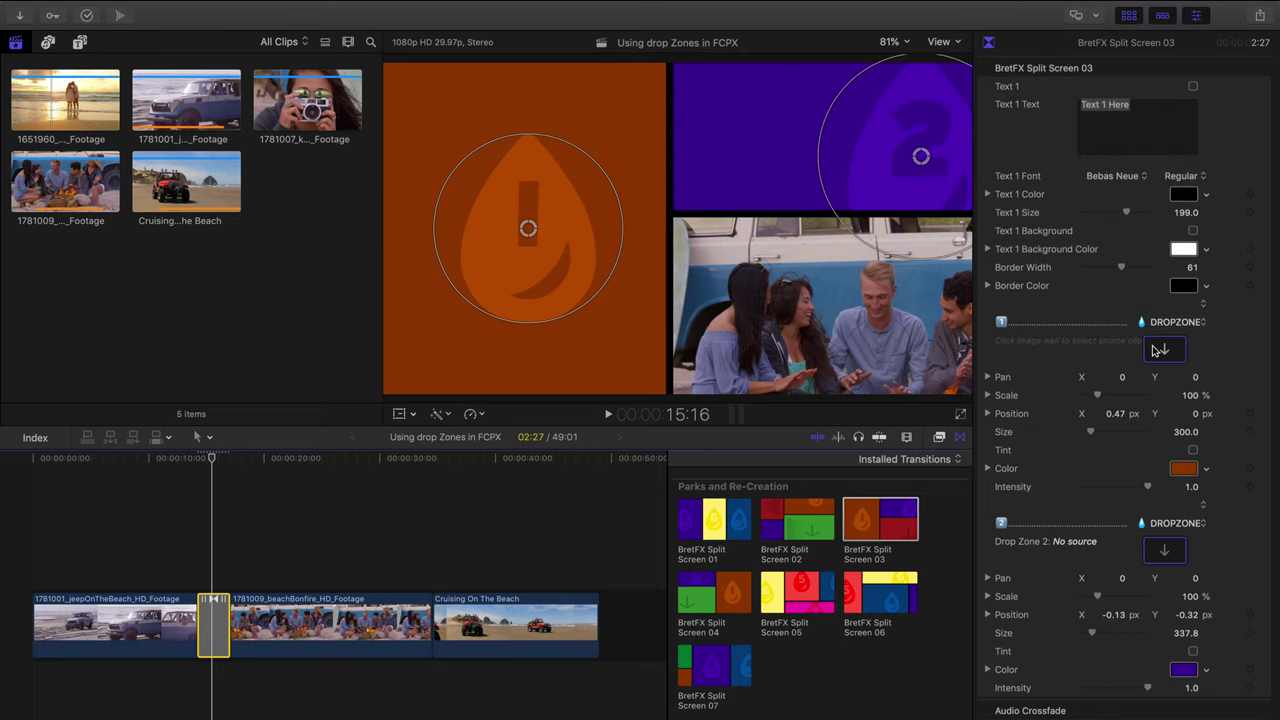
- Load the 1781007_keepClicking clip into Drop Zone 1, starting from 20:13
click(1166, 352)
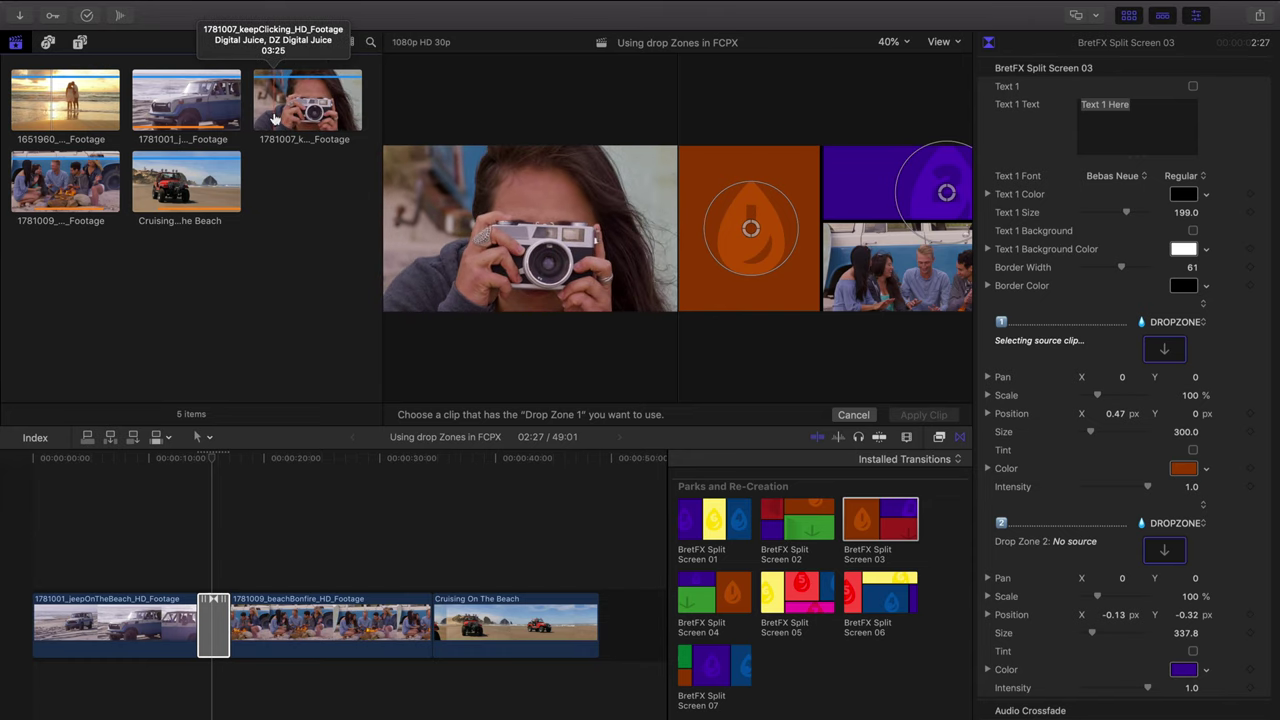
click(360, 128)
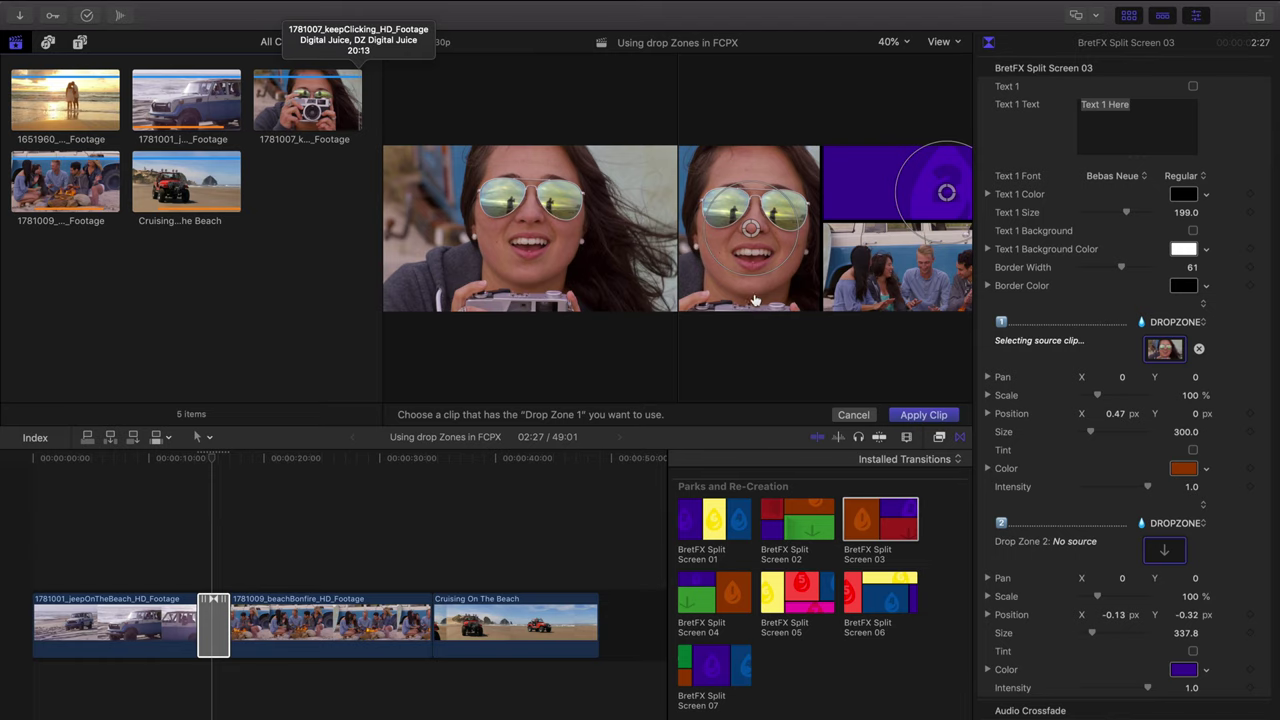
click(922, 415)
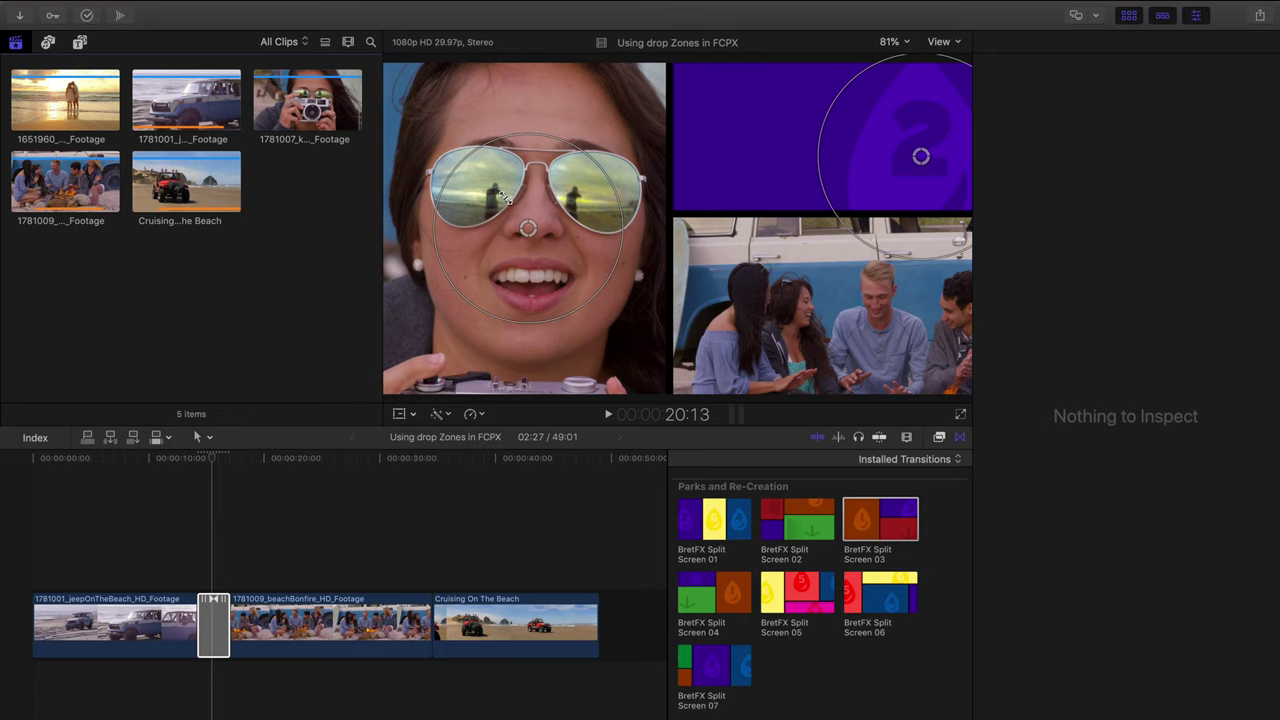
click(193, 462)
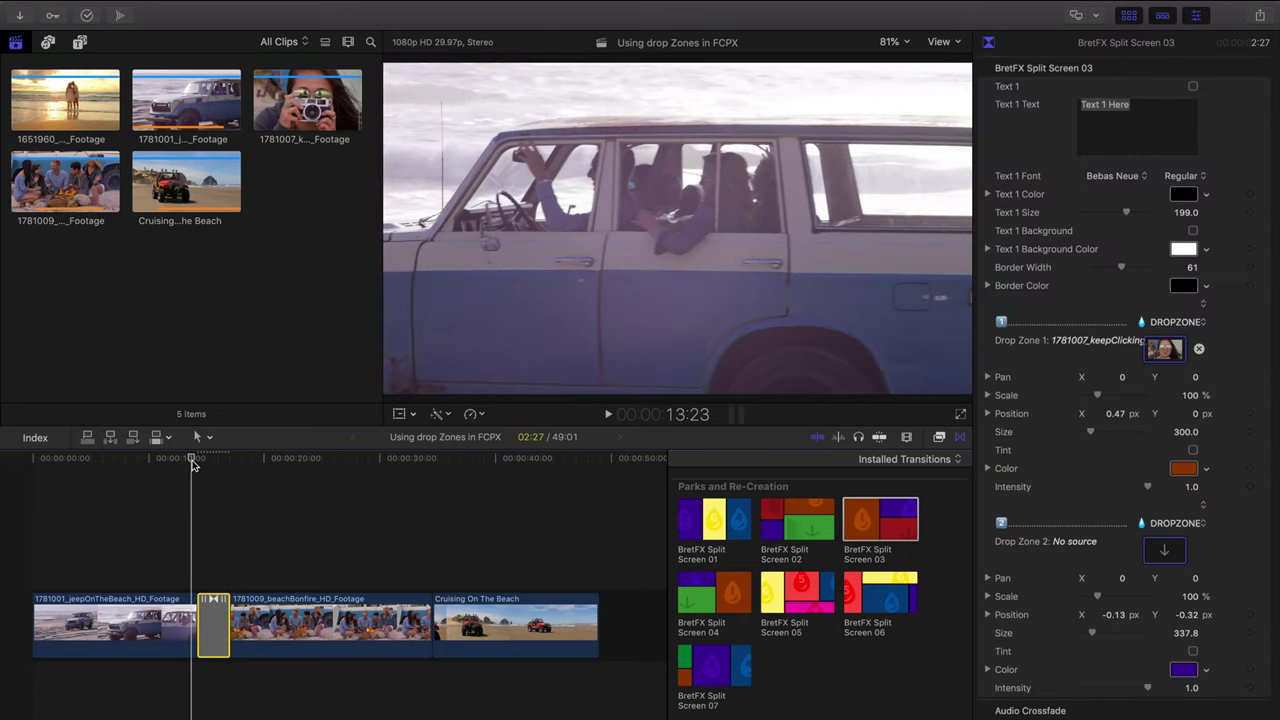
key(space)
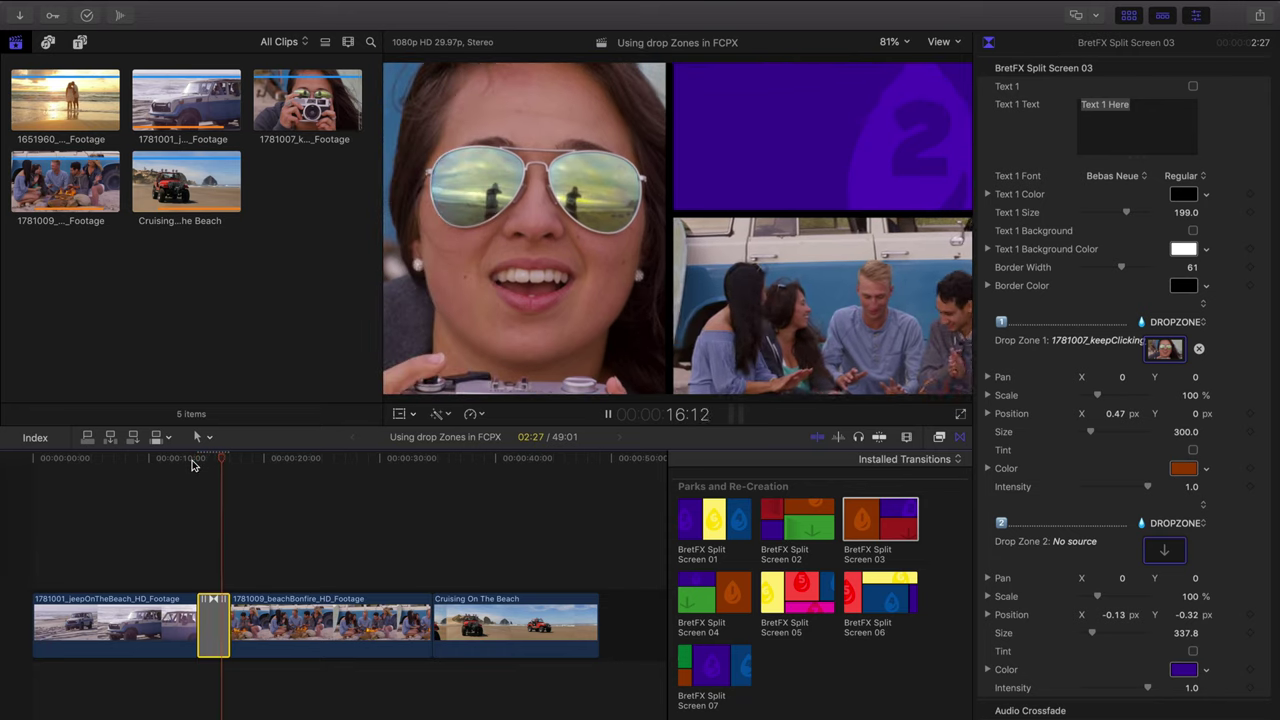
key(space)
click(219, 460)
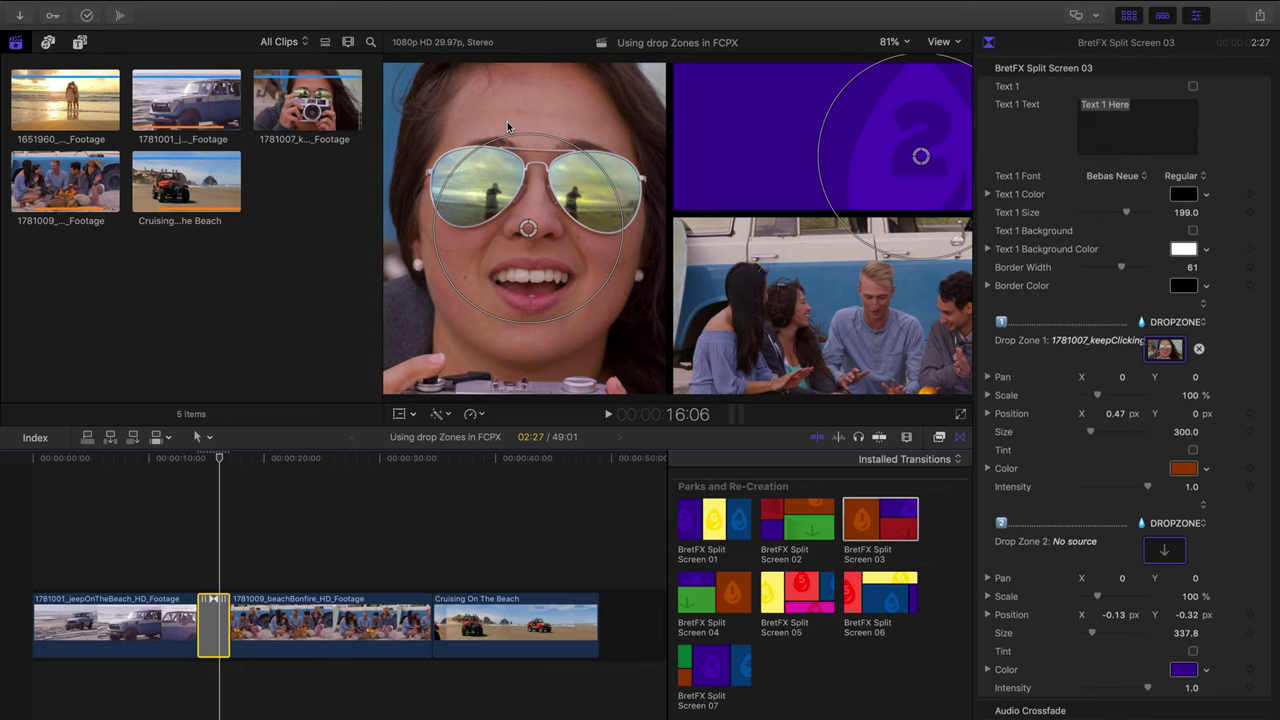
click(318, 116)
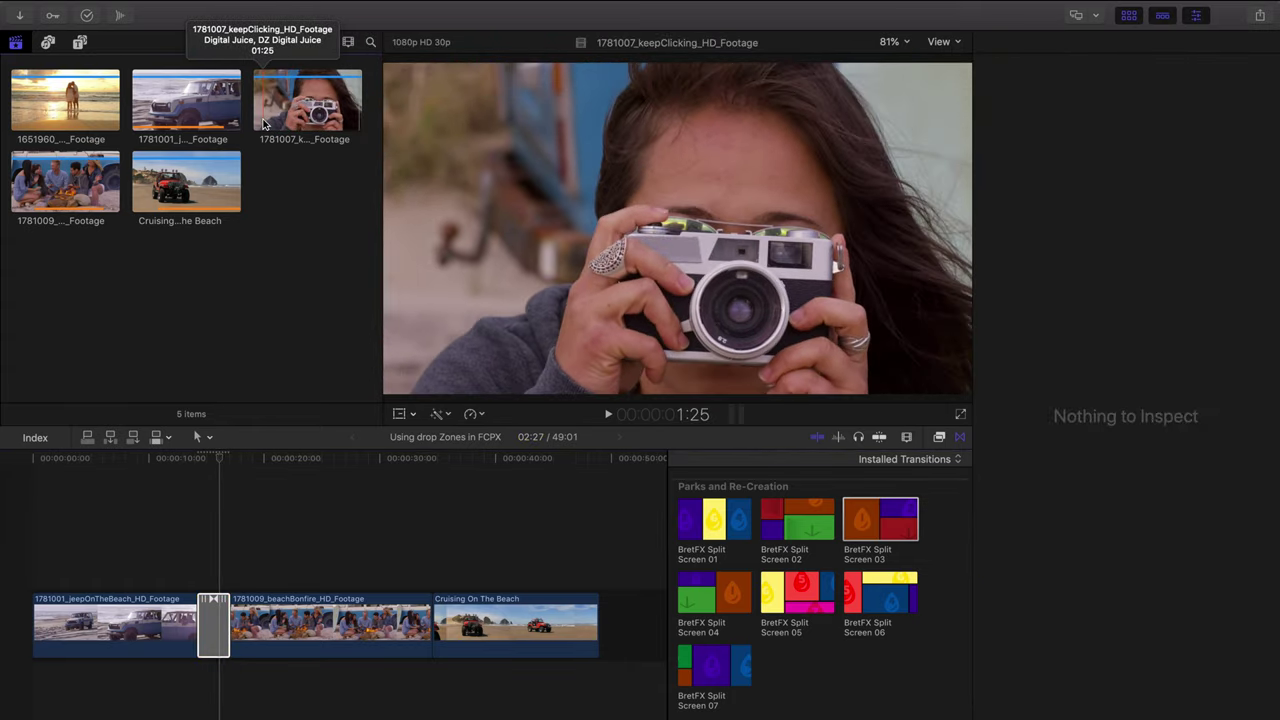
click(206, 462)
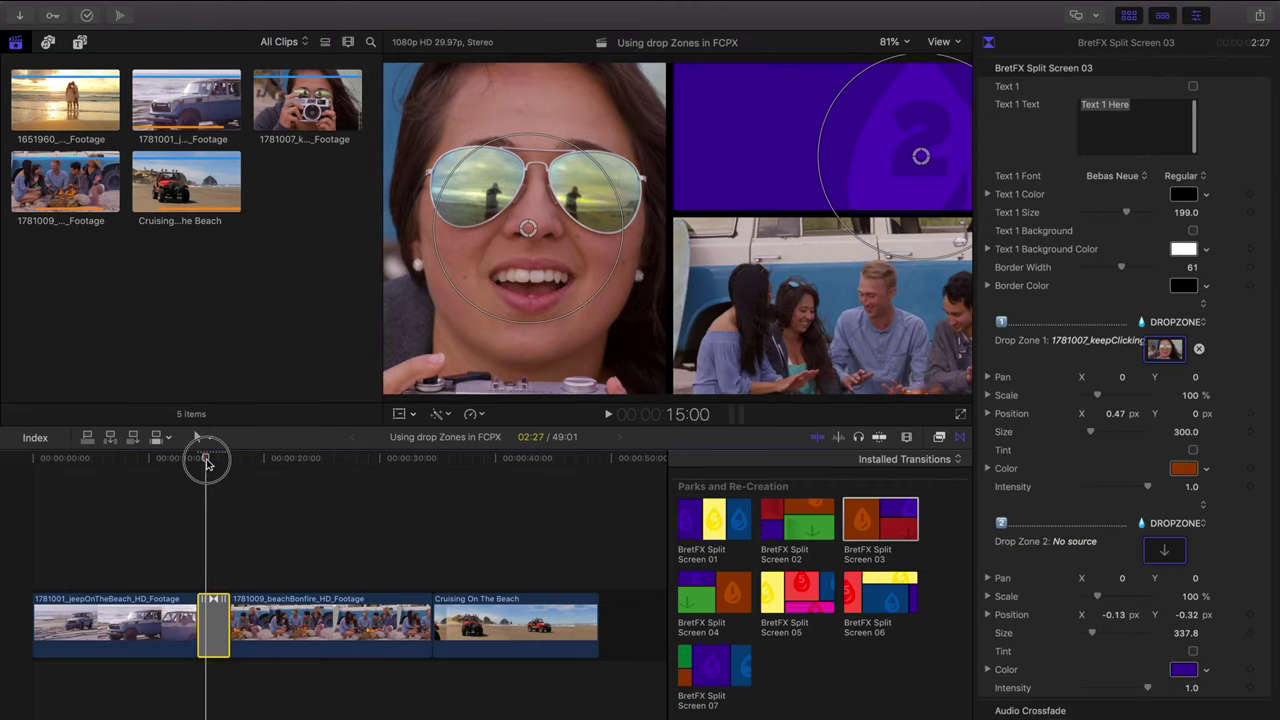
drag(206, 462, 199, 458)
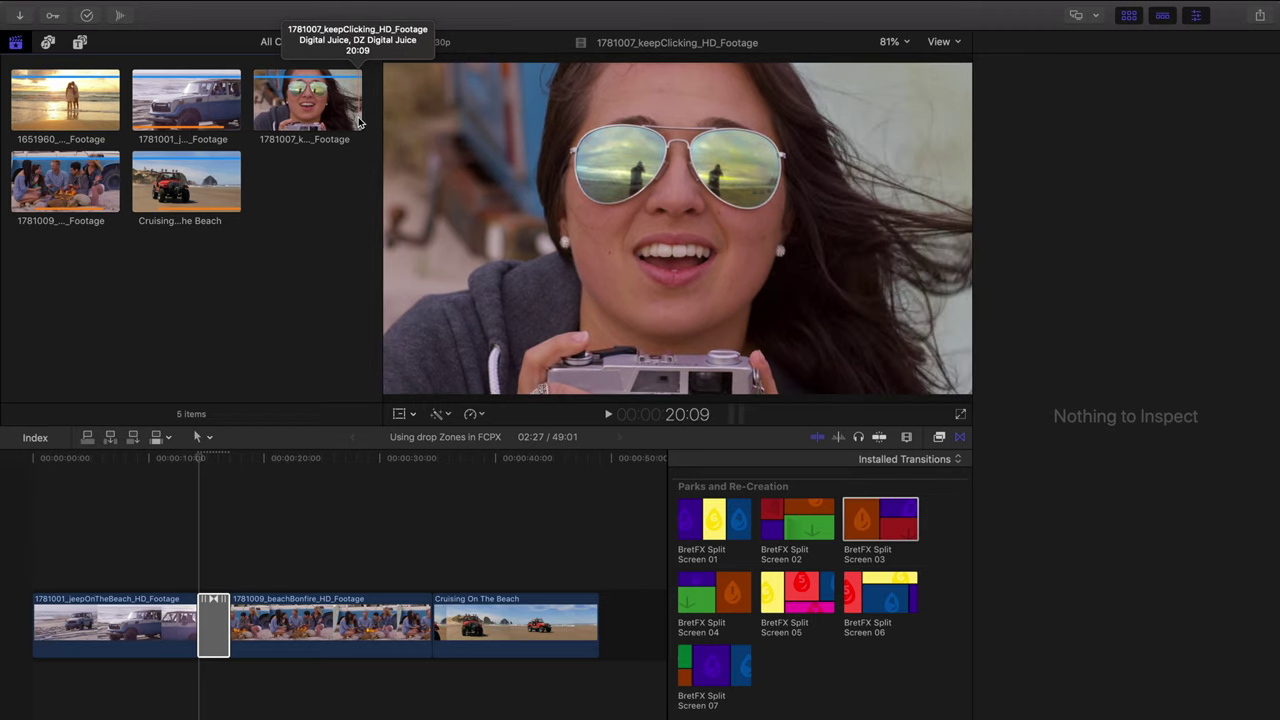
click(203, 470)
double_click(206, 612)
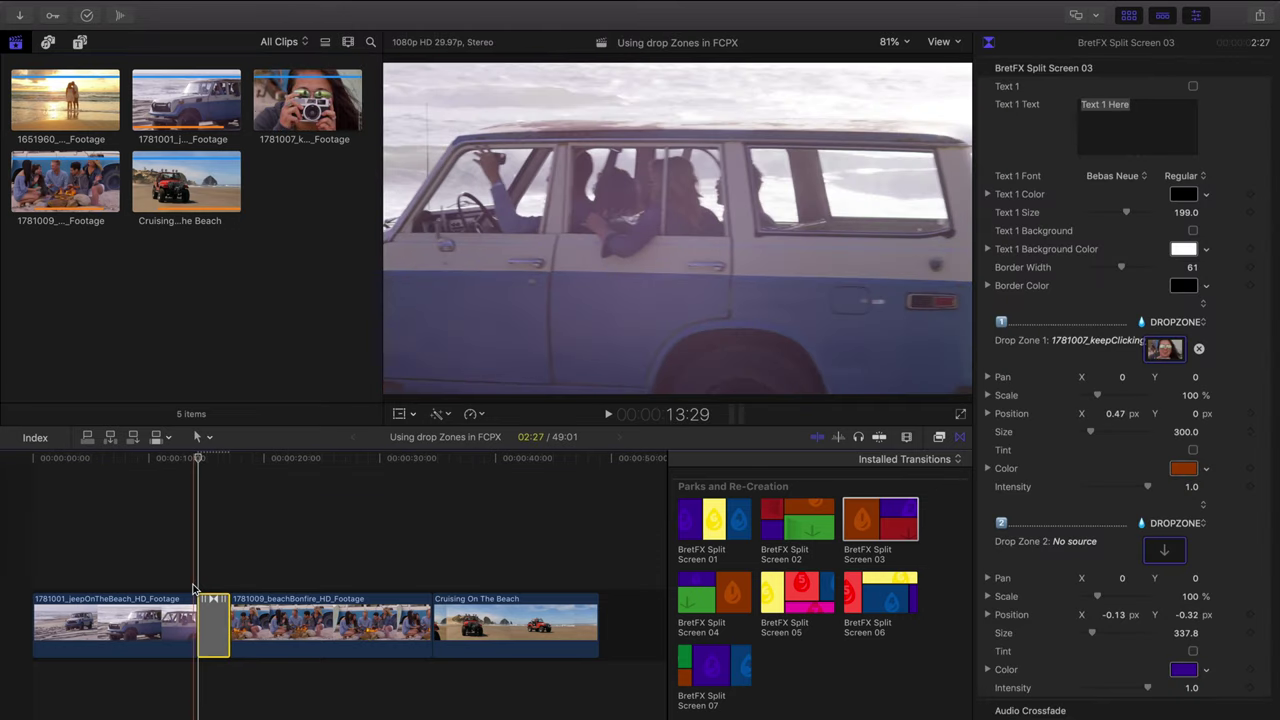
drag(203, 460, 200, 462)
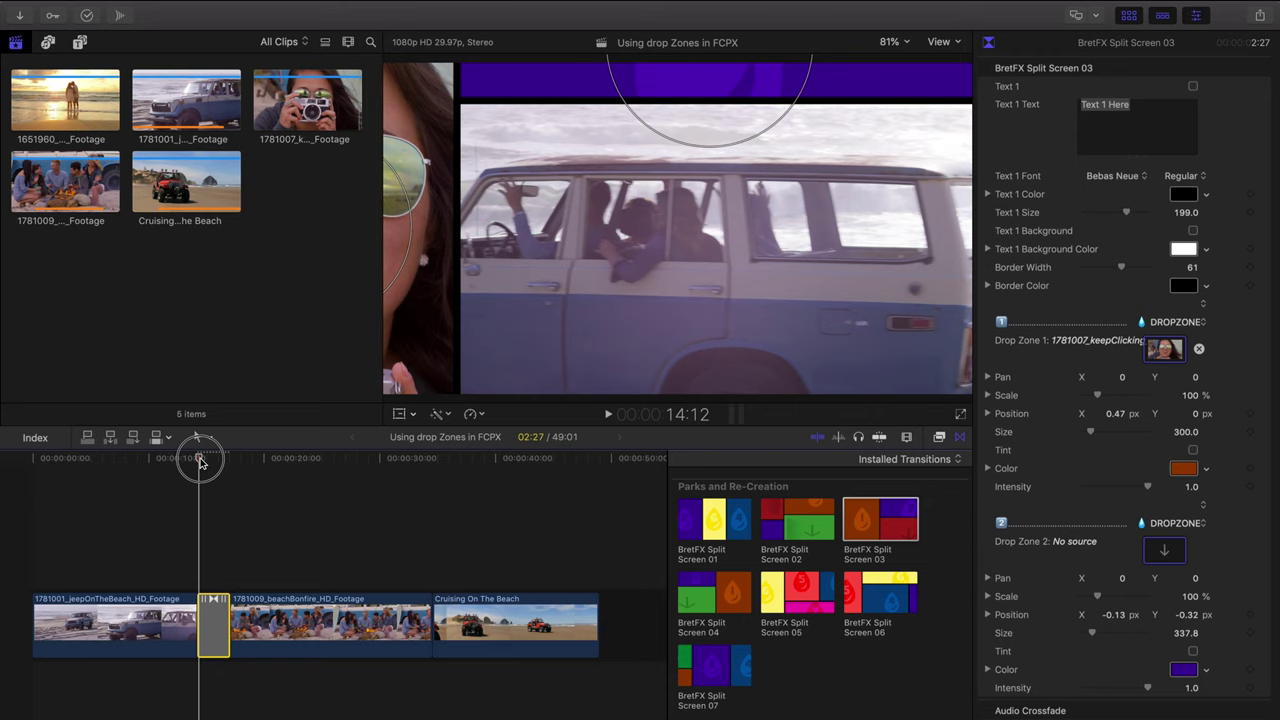
drag(200, 462, 206, 462)
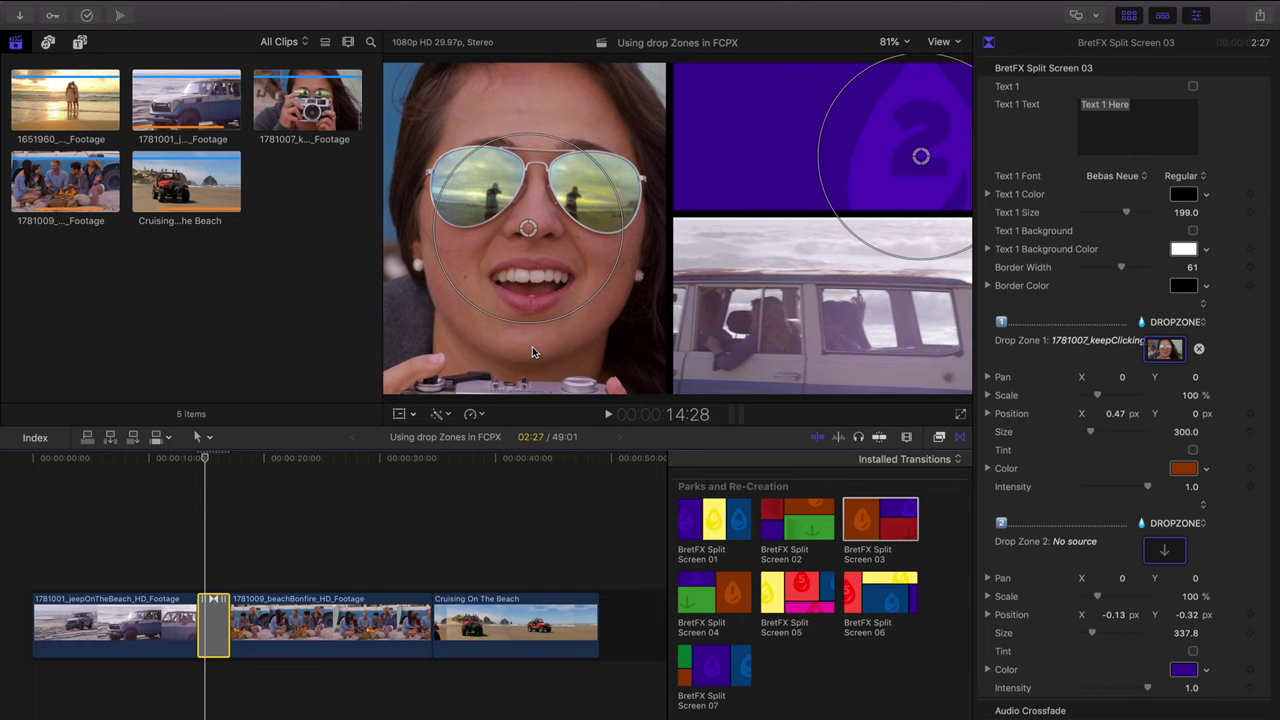
click(362, 118)
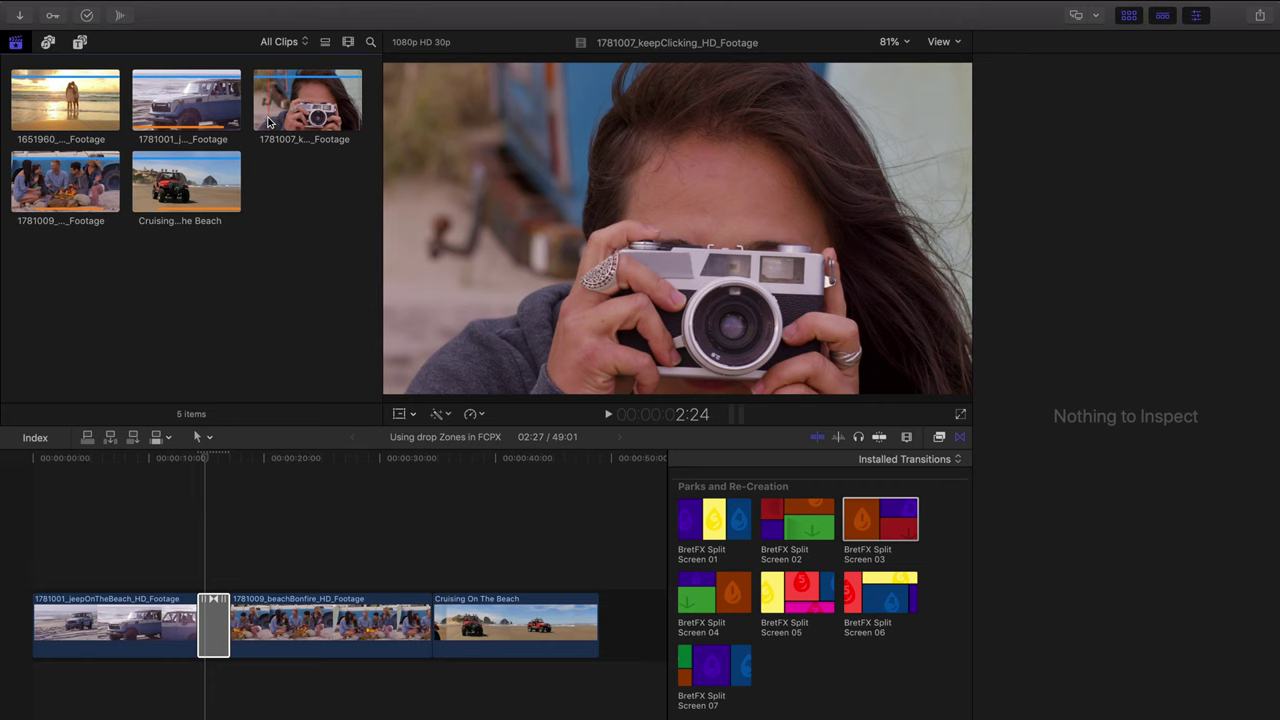
drag(205, 462, 210, 465)
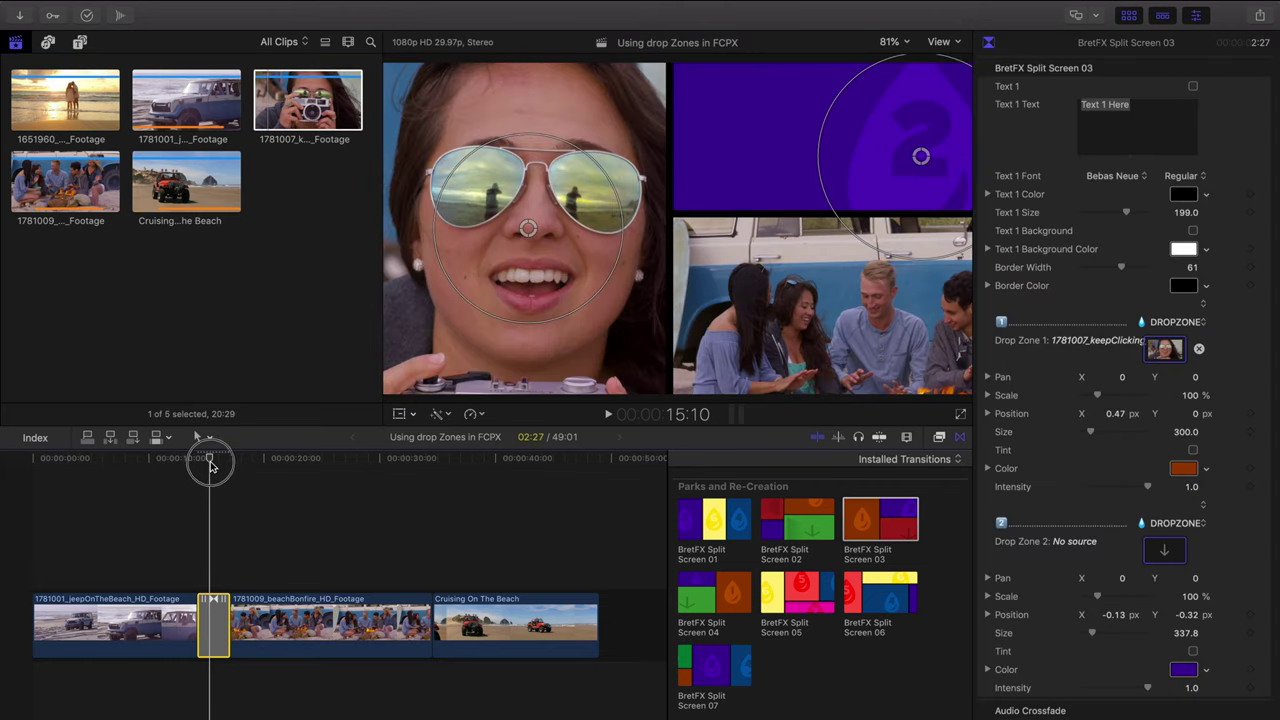
- Swap Drop Zone 1 to the keepClicking moment where she raises the camera to her face
click(1165, 358)
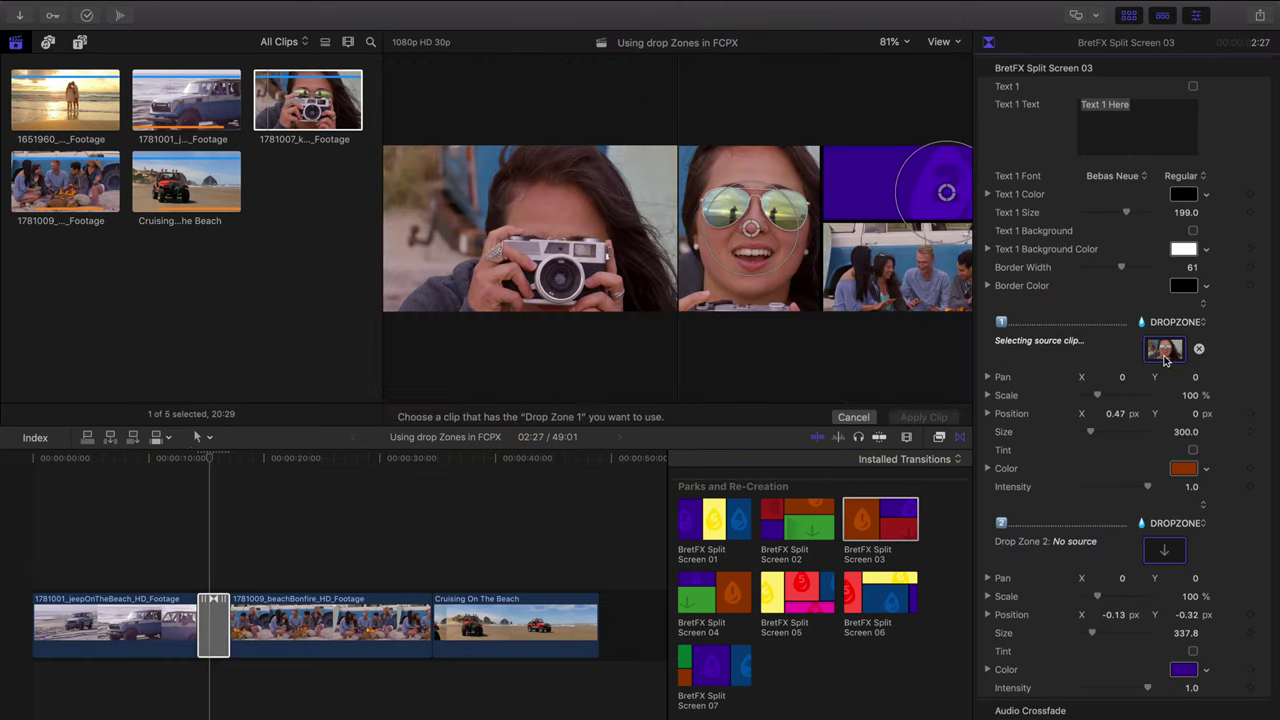
click(306, 121)
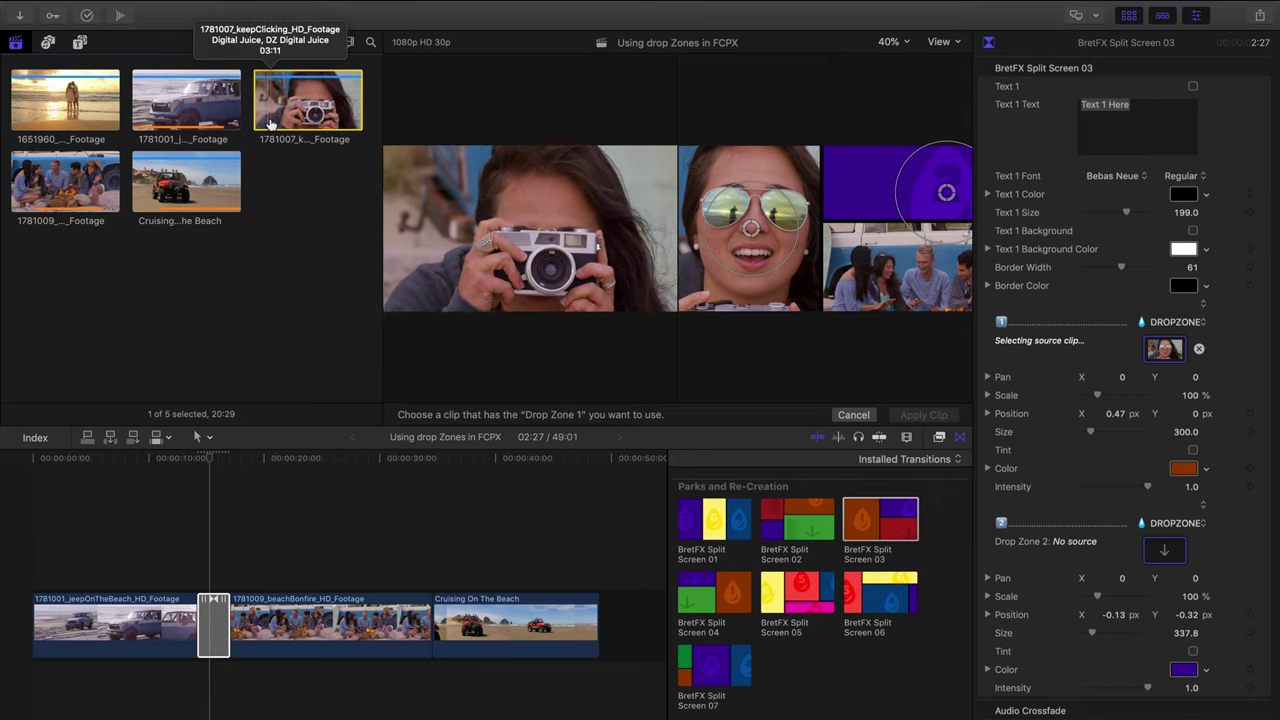
click(268, 123)
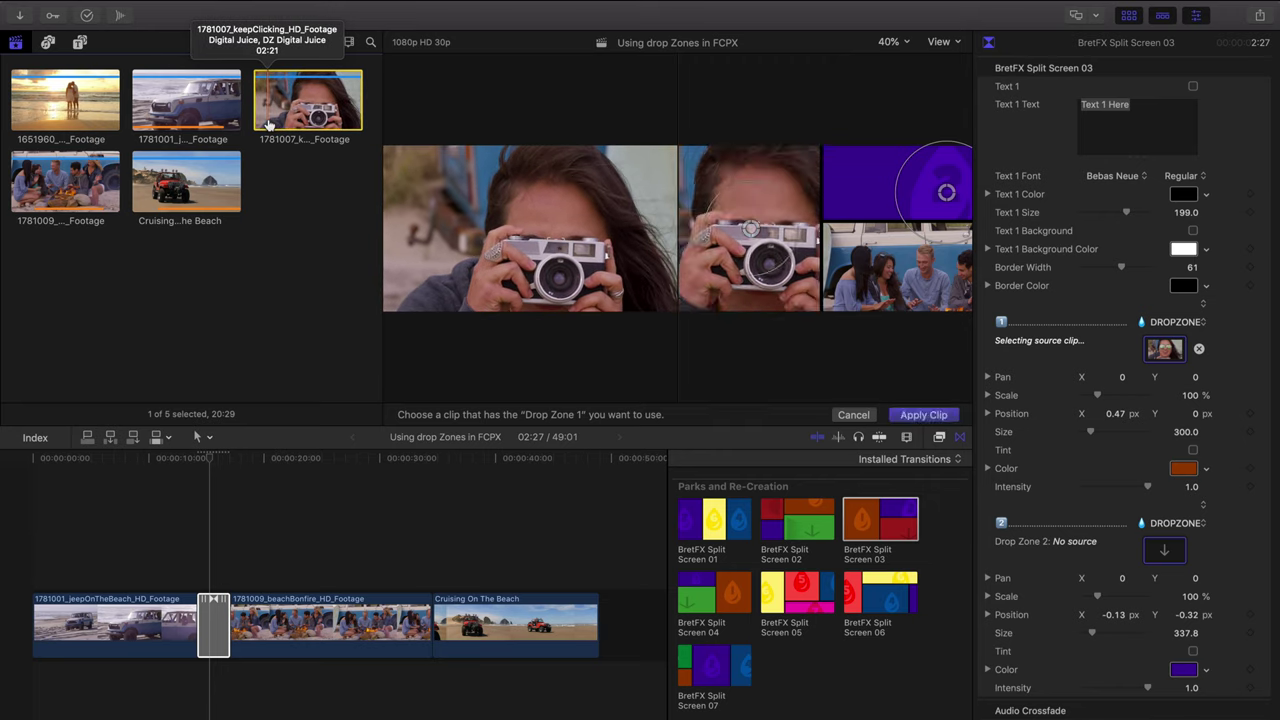
click(936, 419)
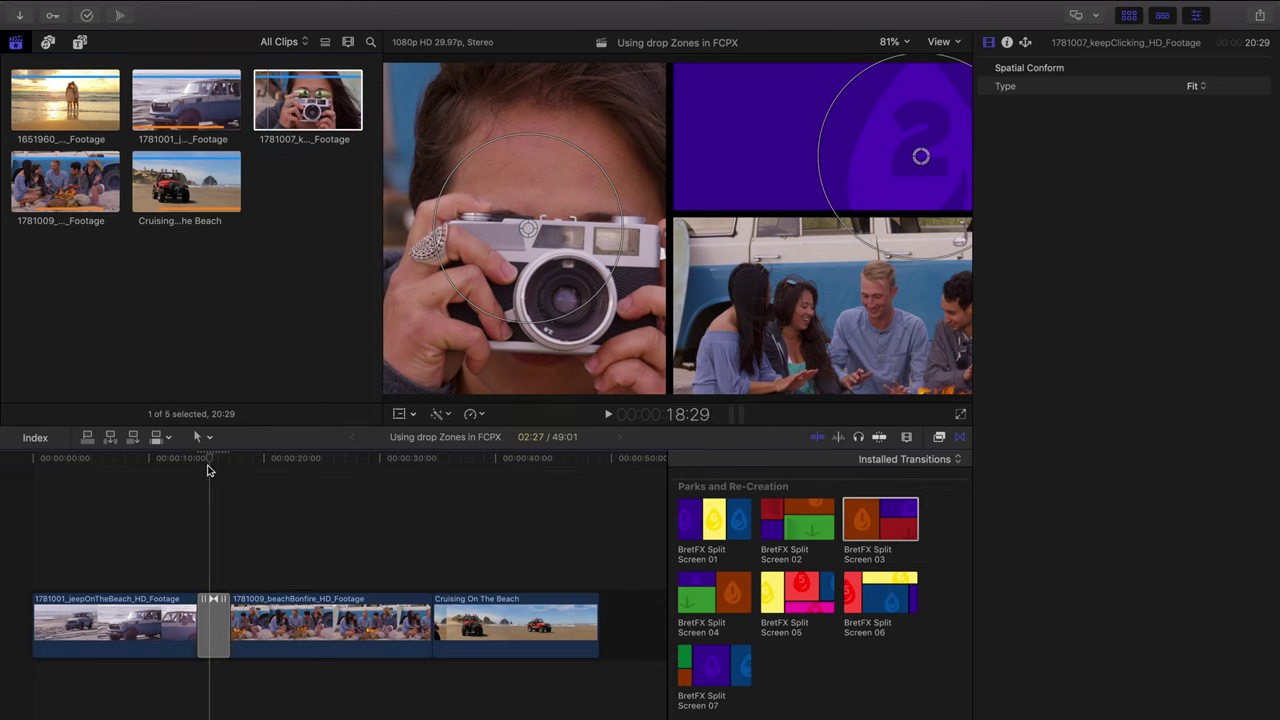
- Play the split-screen transition from its start to review the new camera footage
click(204, 462)
drag(204, 462, 199, 463)
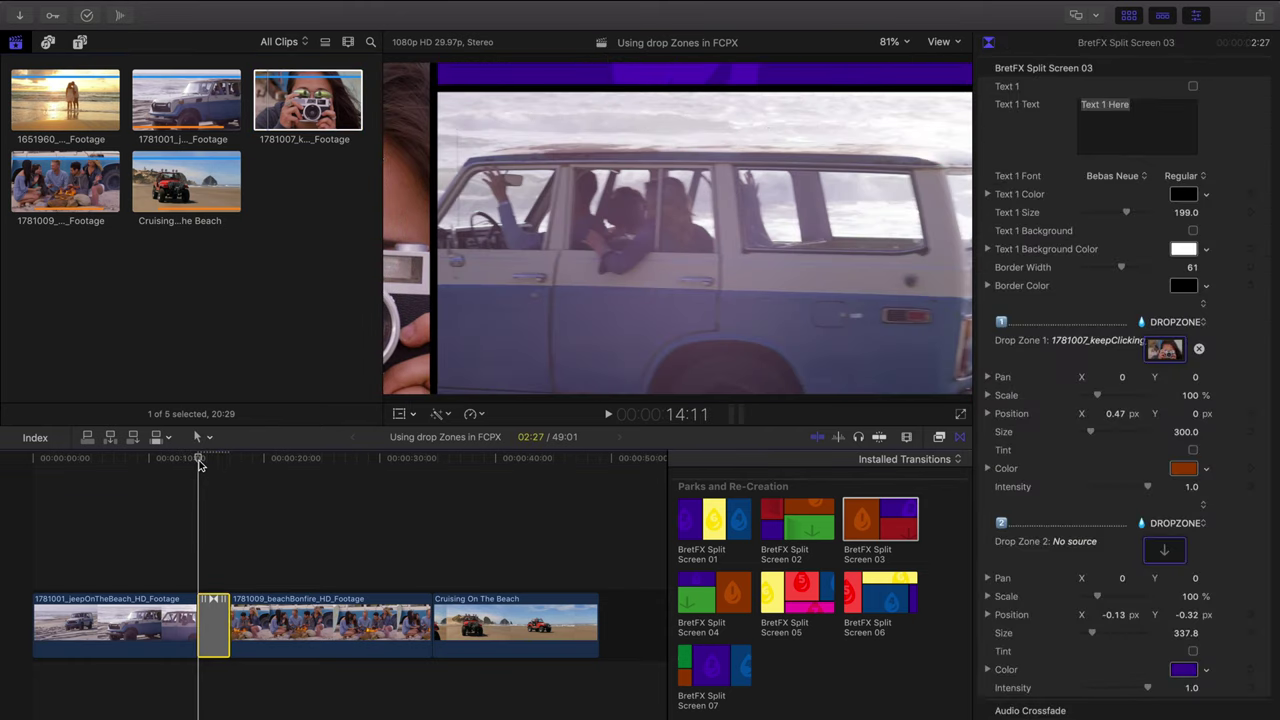
key(space)
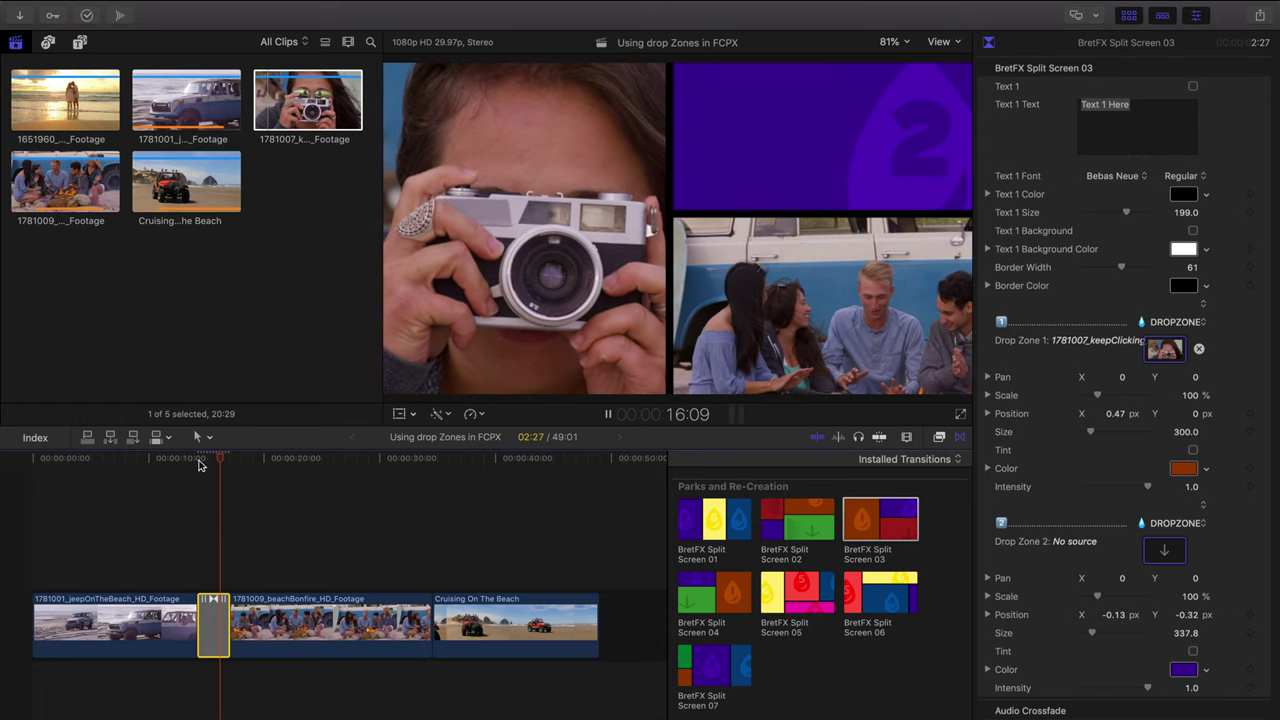
click(197, 460)
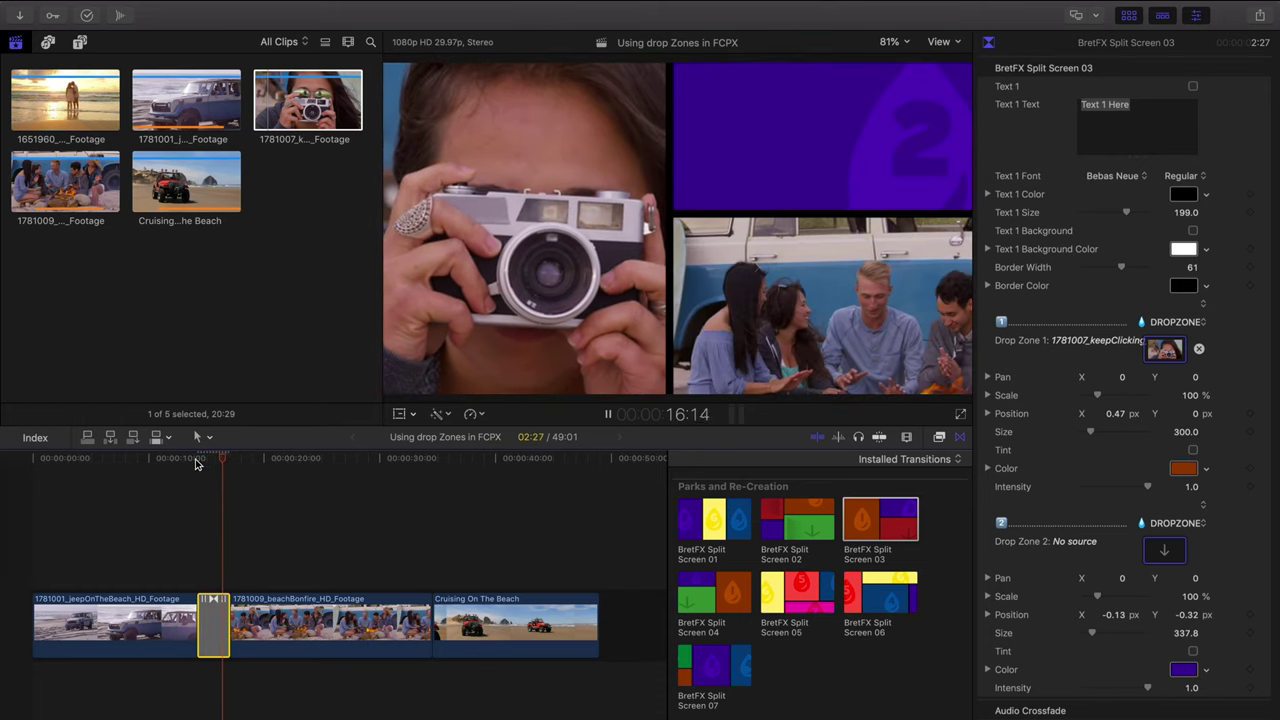
click(197, 460)
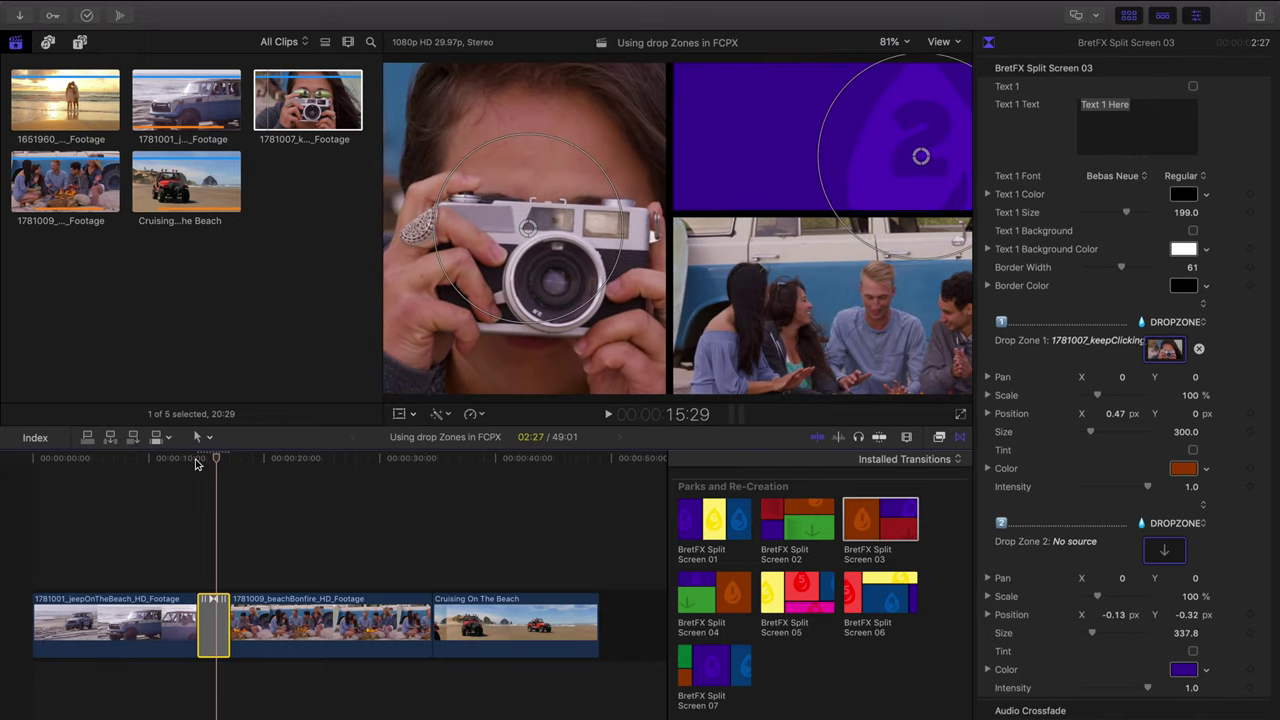
- Reapply the keepClicking clip as the source footage for Drop Zone 1
drag(198, 462, 204, 465)
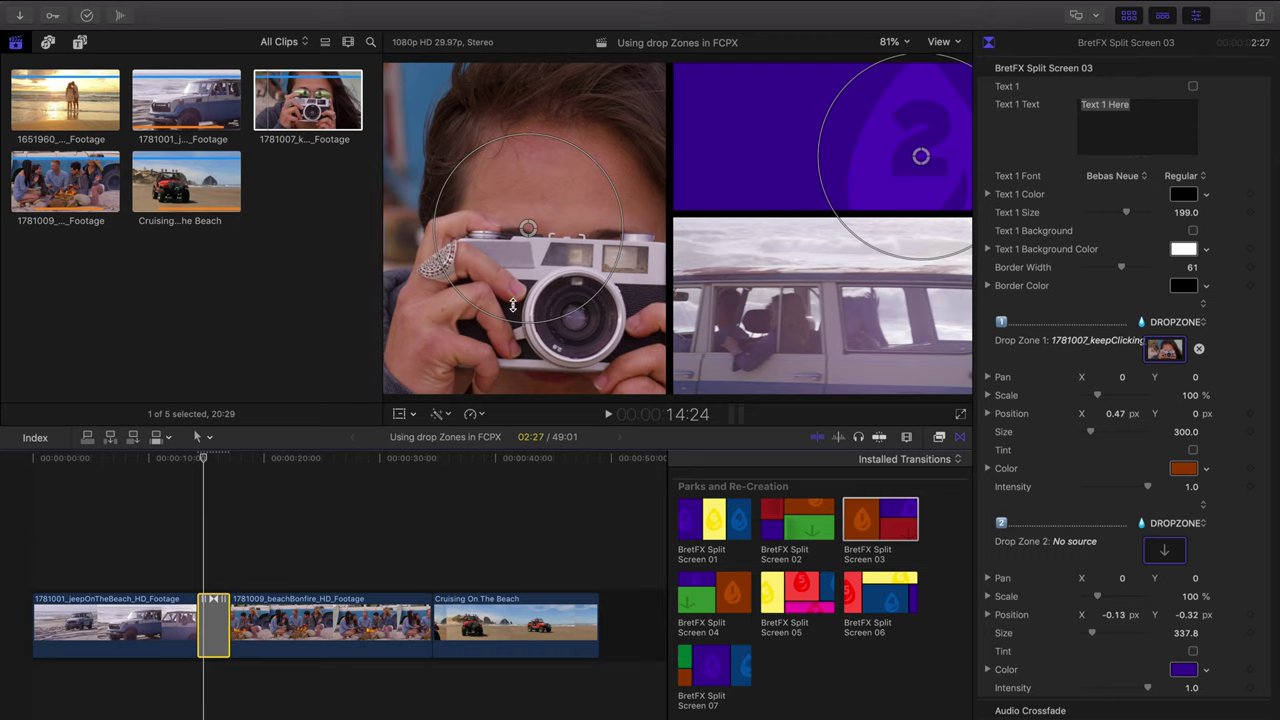
click(1165, 349)
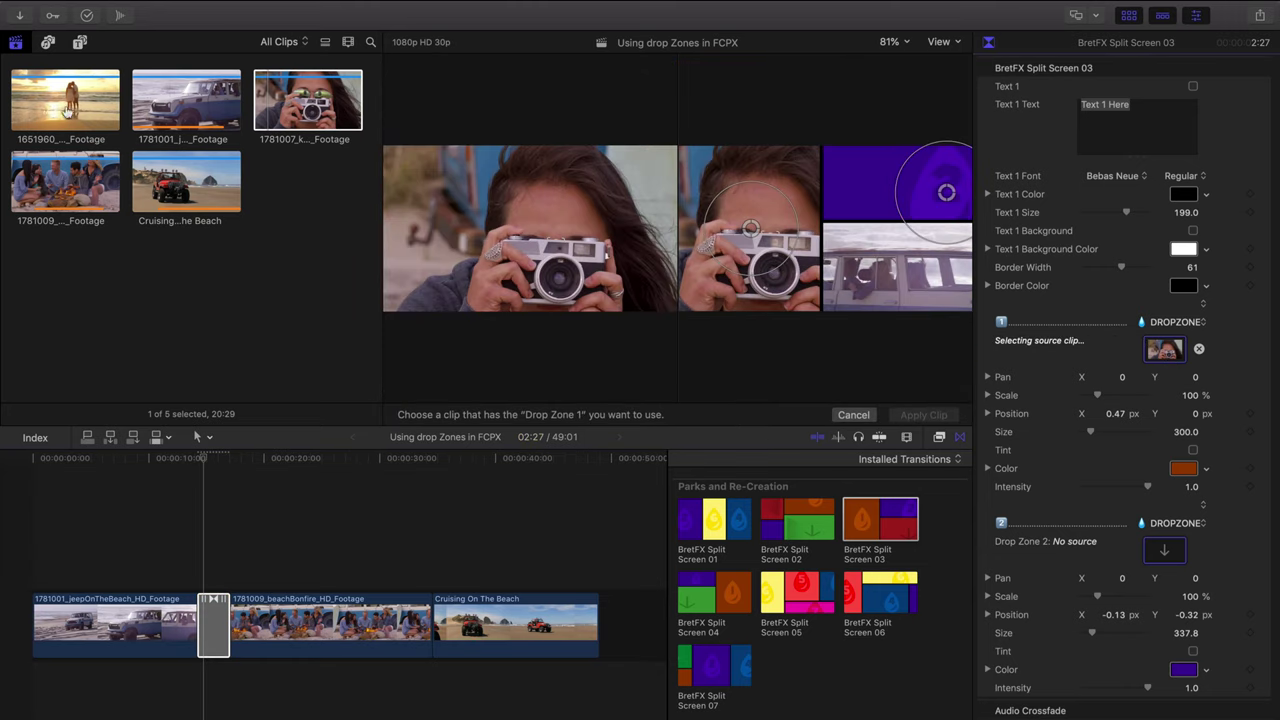
click(270, 121)
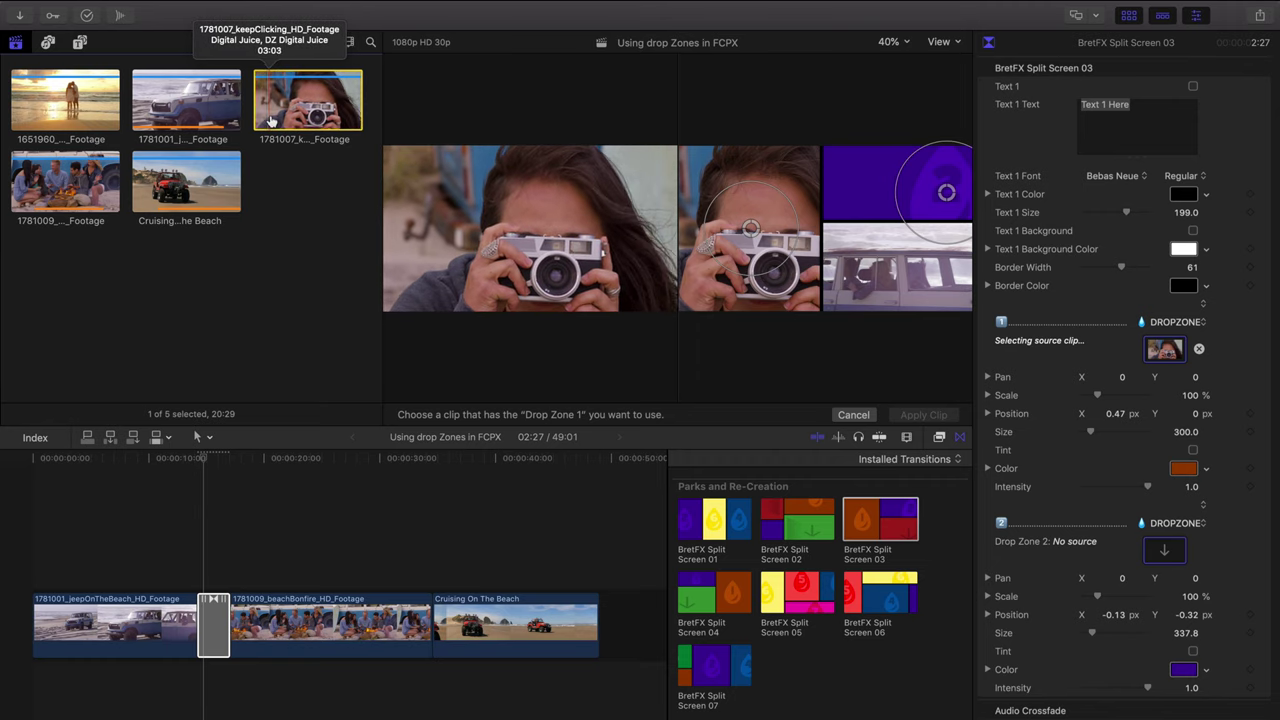
click(858, 416)
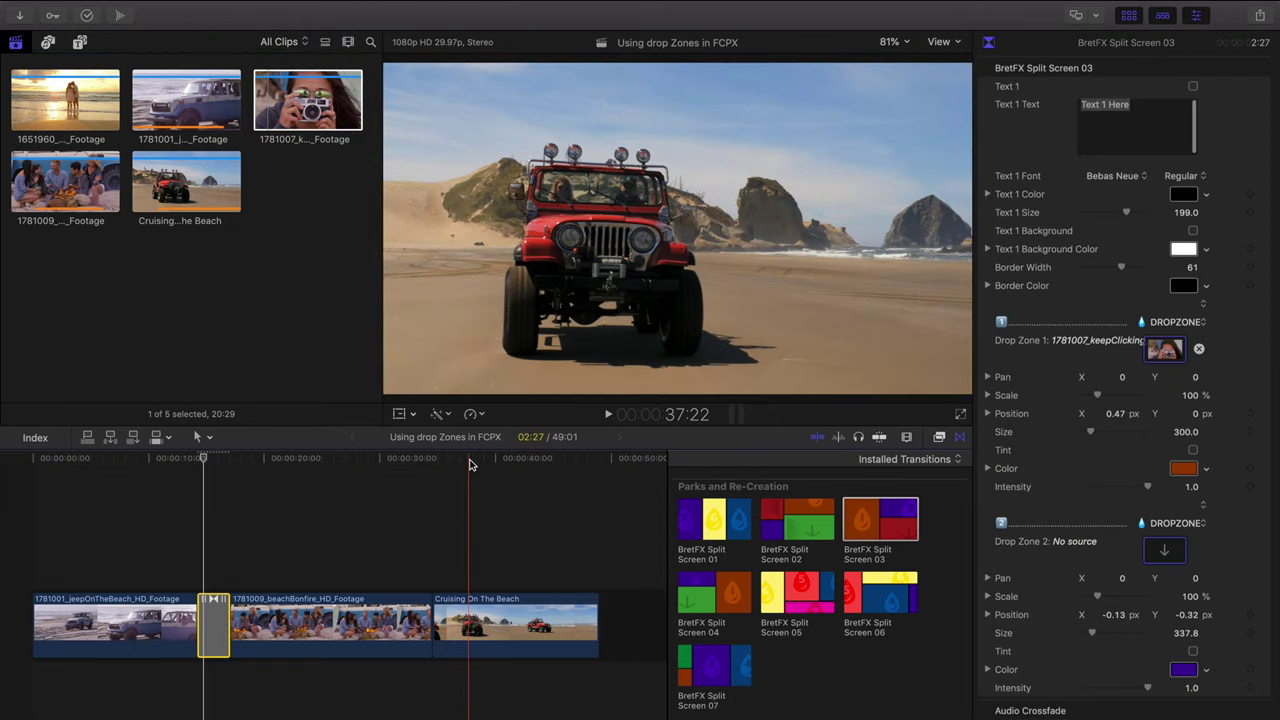
- Scrub back to the bonfire clip and pick BretFX Split Screen 06 in the Transitions browser
click(437, 460)
drag(437, 463, 406, 466)
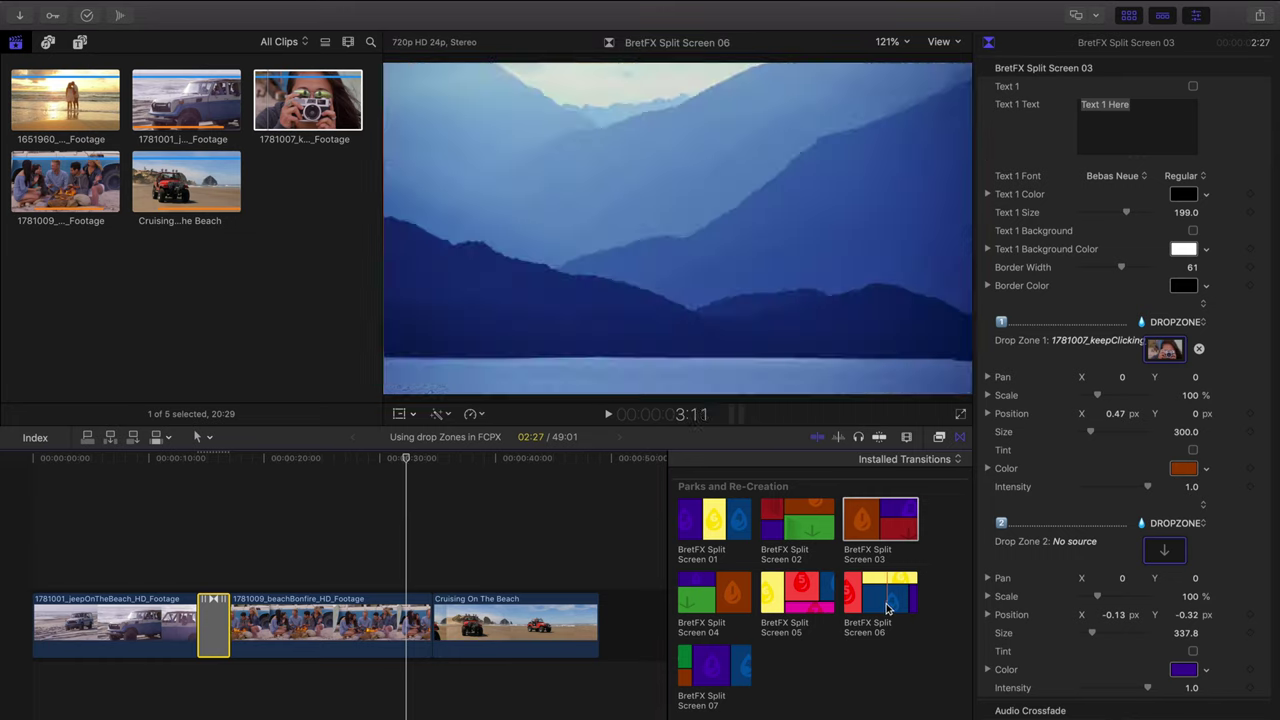
click(853, 606)
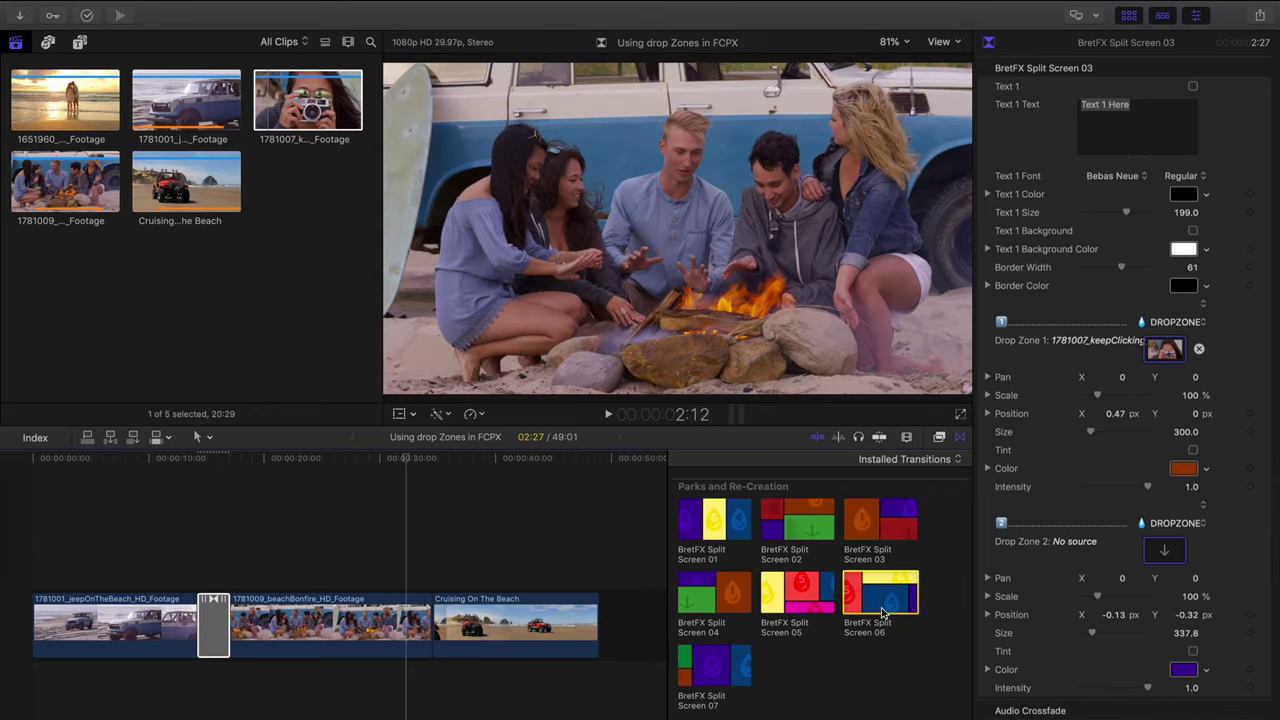
- Place BretFX Split Screen 06 before Cruising On The Beach and preview its six empty drop zones
drag(853, 606, 432, 605)
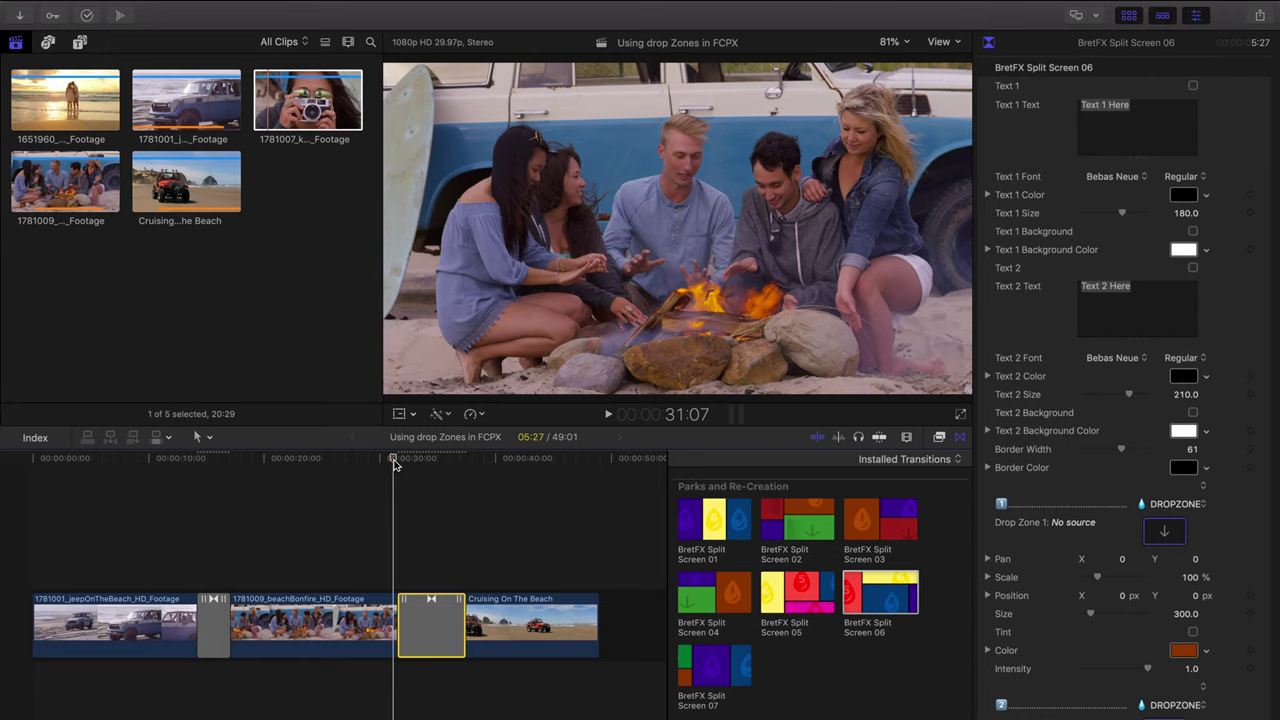
key(space)
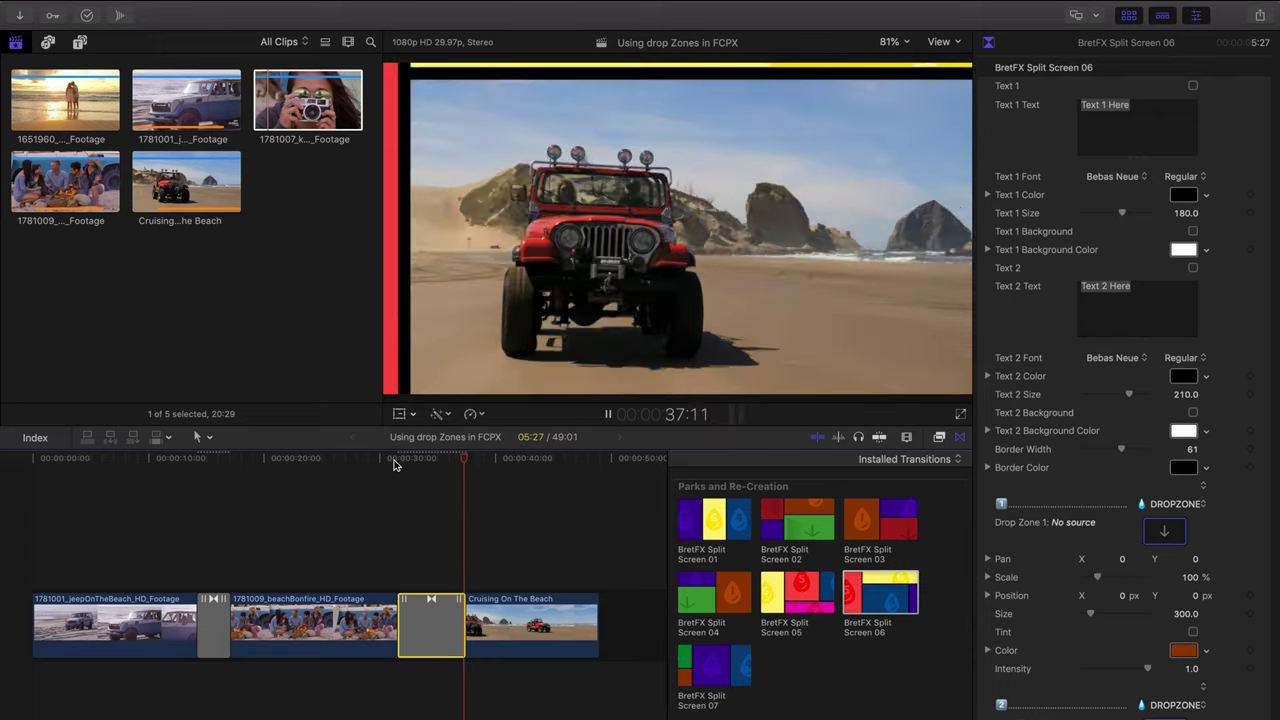
click(472, 459)
drag(472, 459, 451, 462)
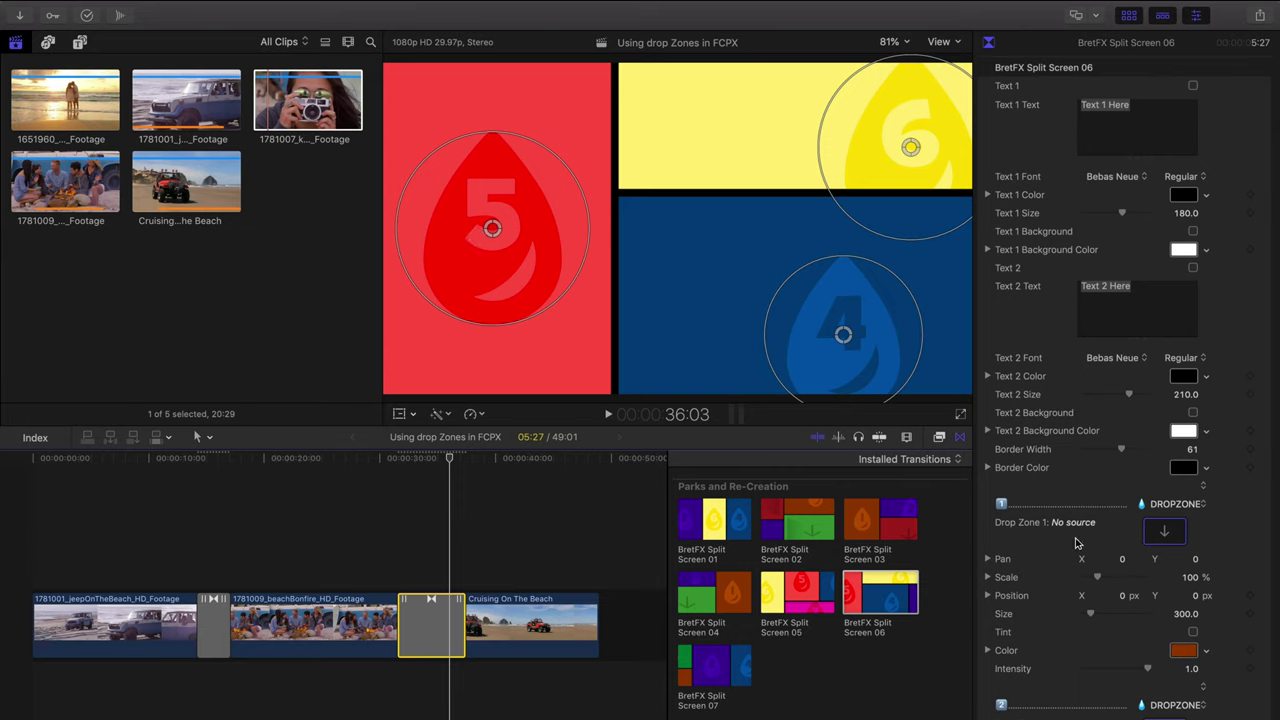
scroll(1085, 497, down, 10)
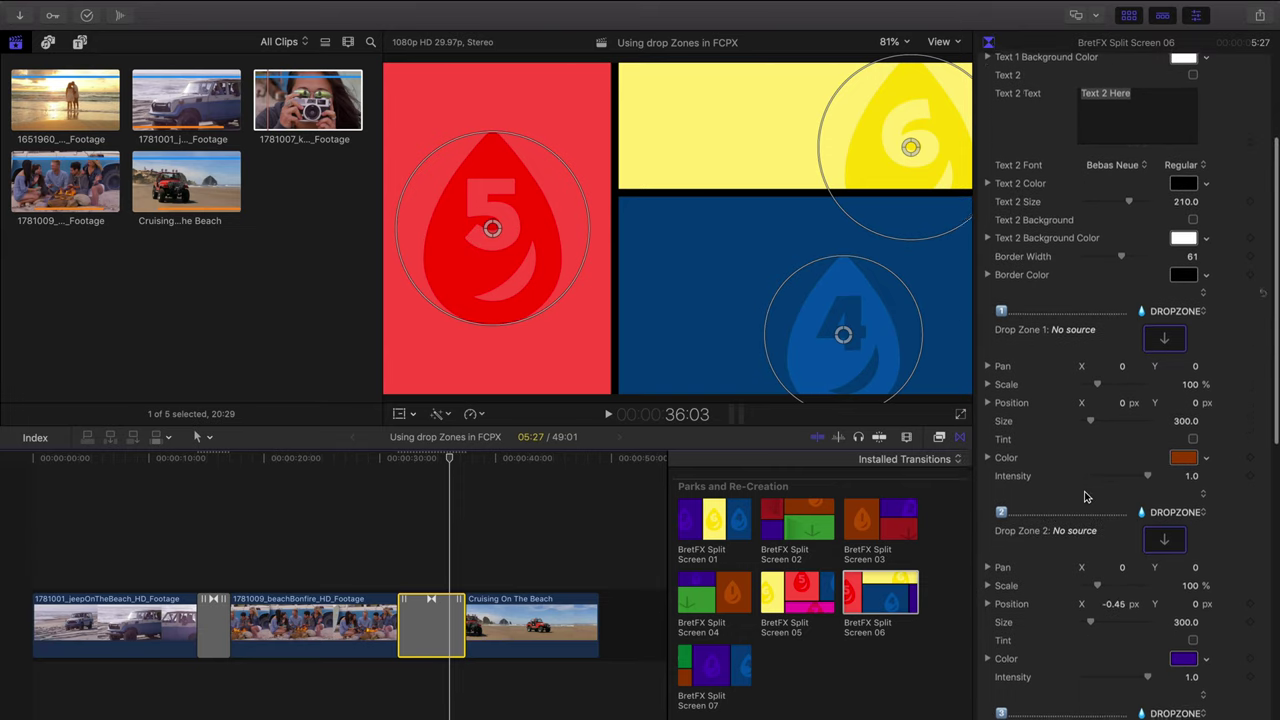
scroll(1085, 497, down, 6)
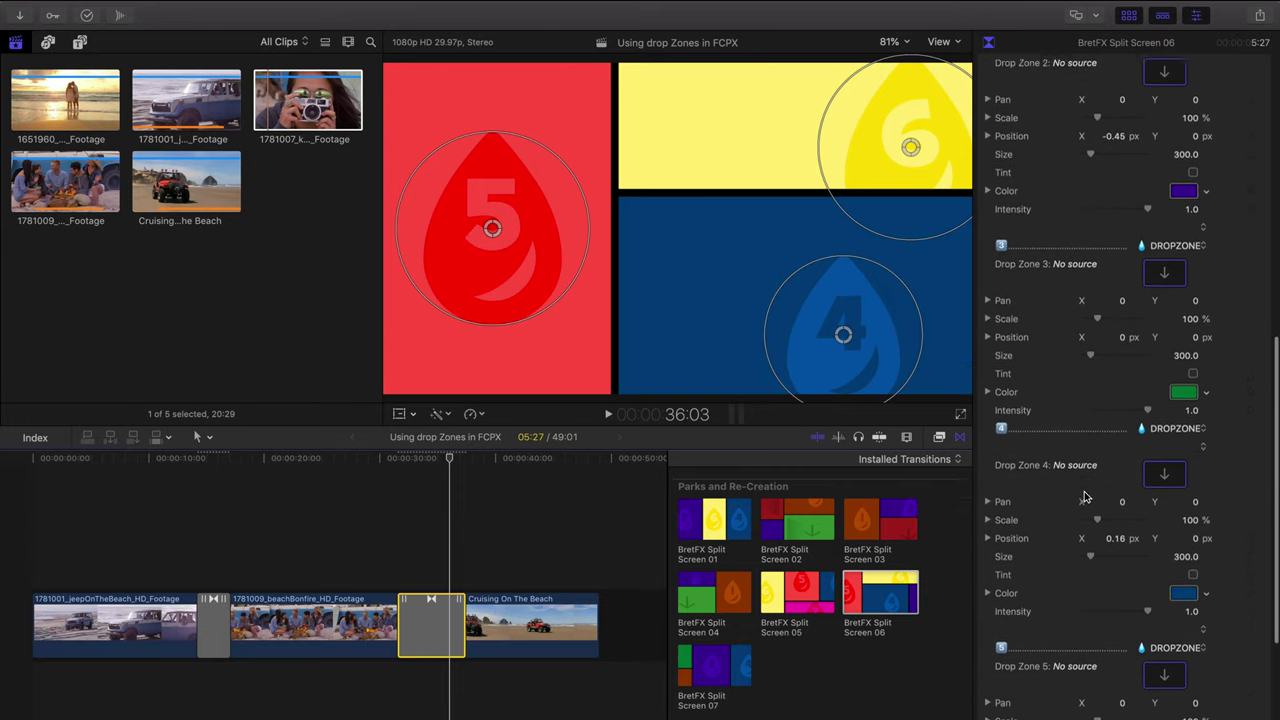
scroll(1085, 497, down, 1)
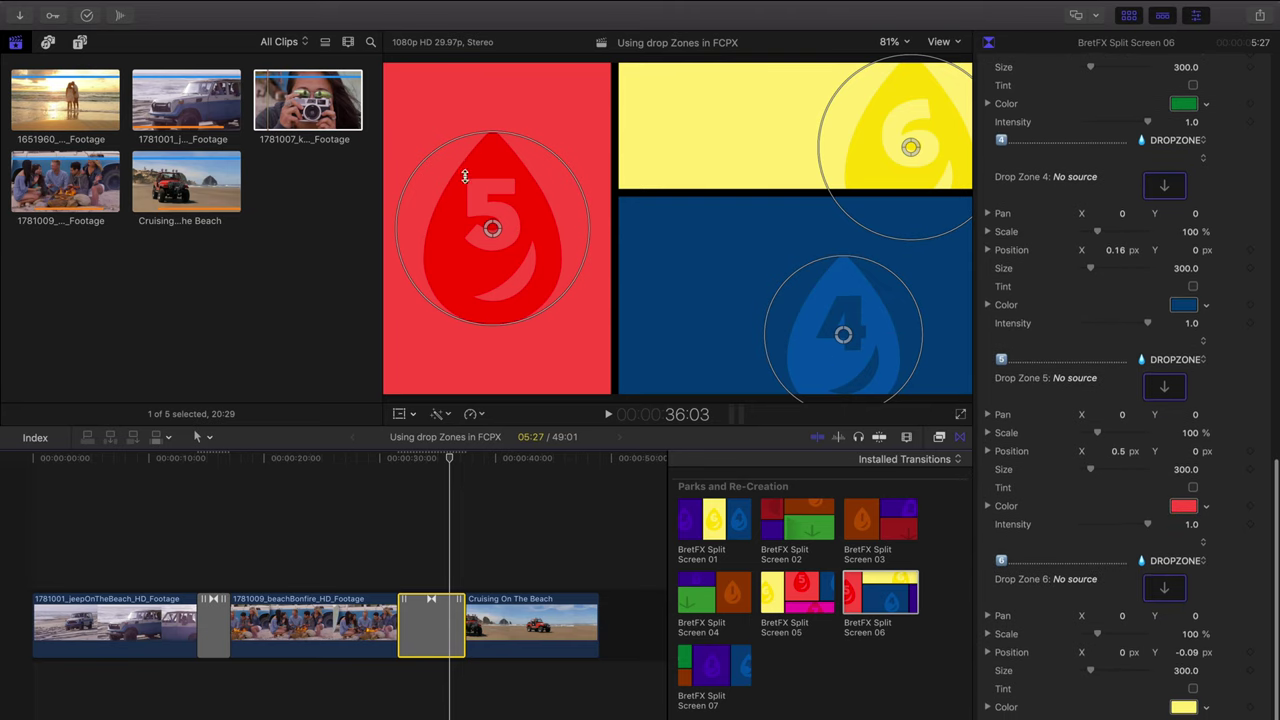
- Put the sunsetWalk beach couple footage into Drop Zone 5 of Split Screen 06
click(1165, 387)
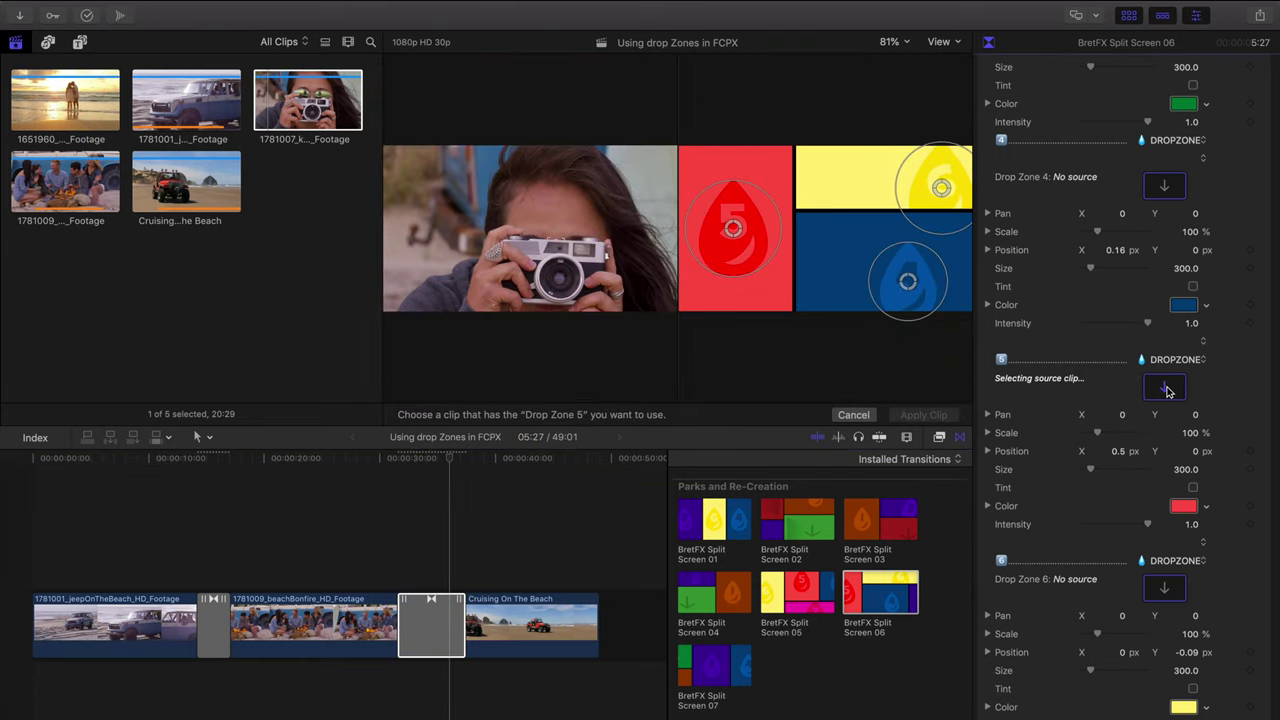
click(73, 117)
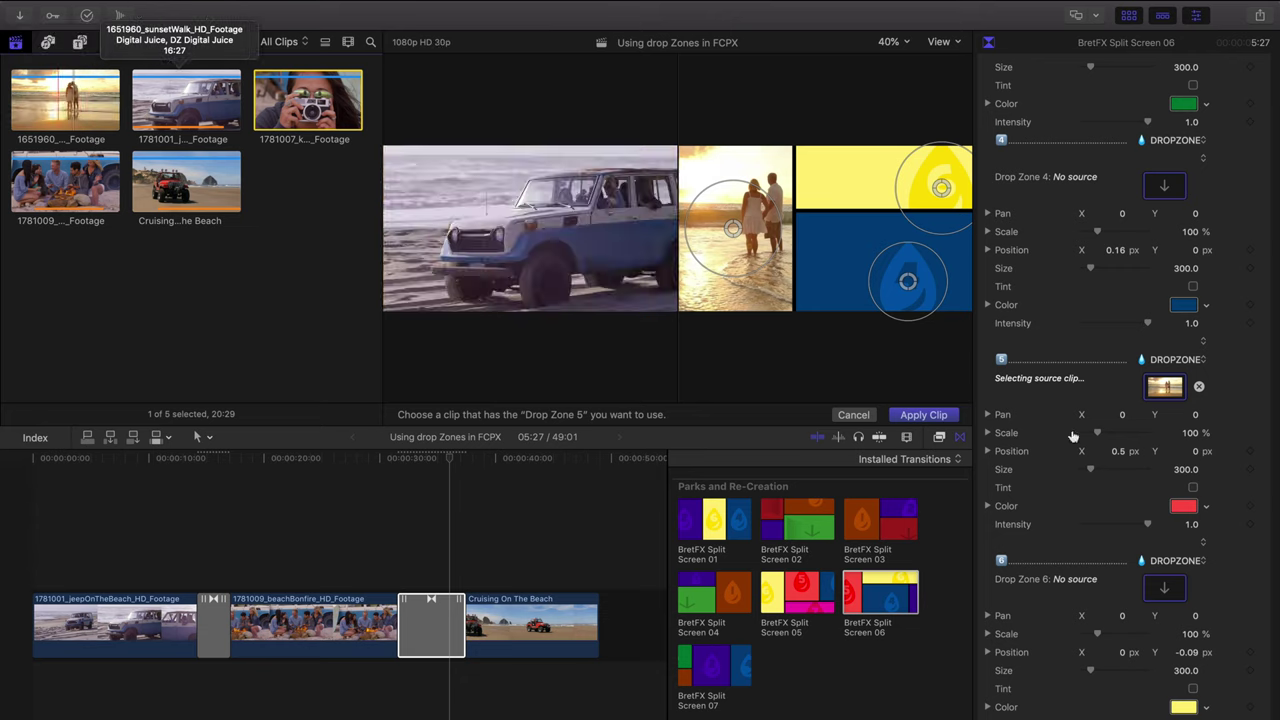
click(935, 417)
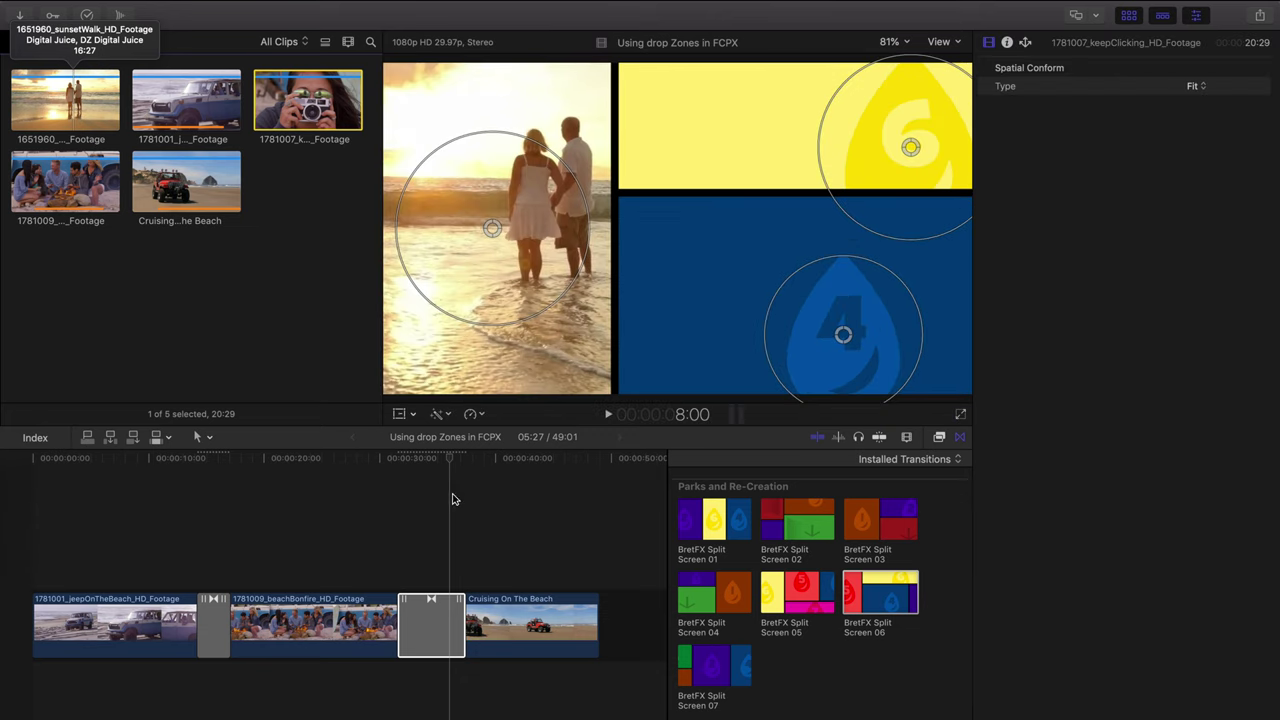
click(393, 459)
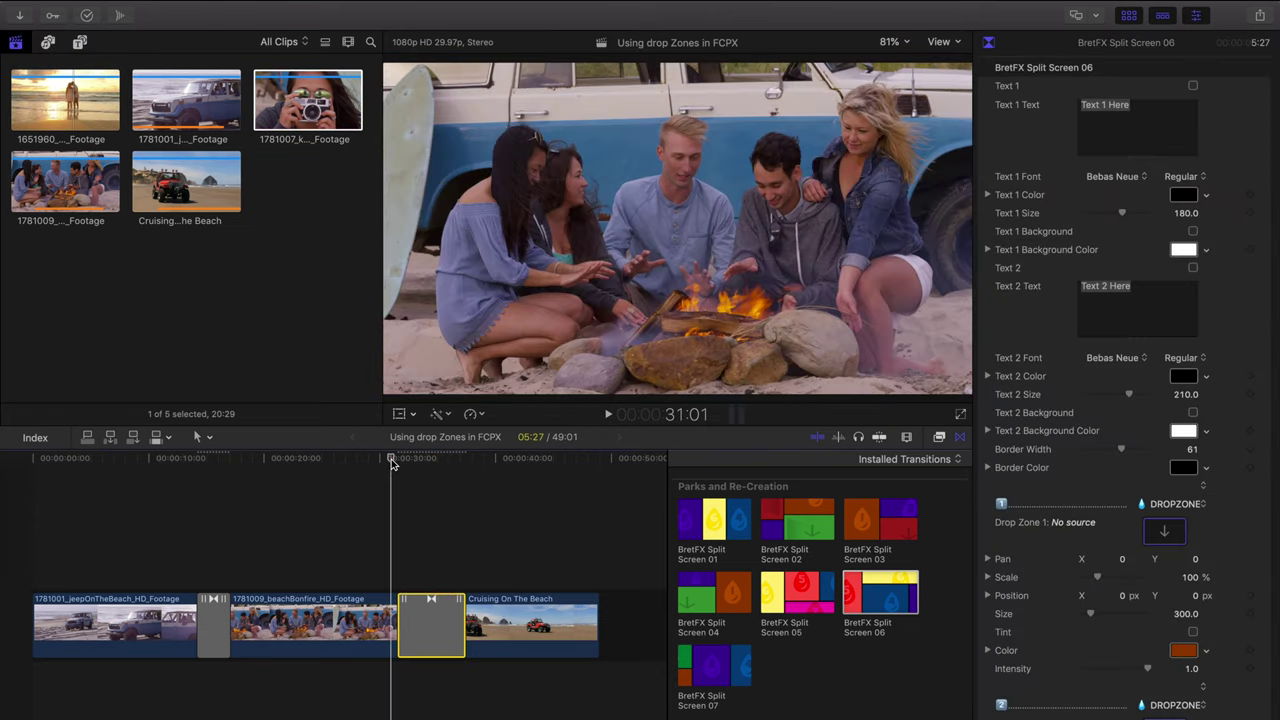
key(space)
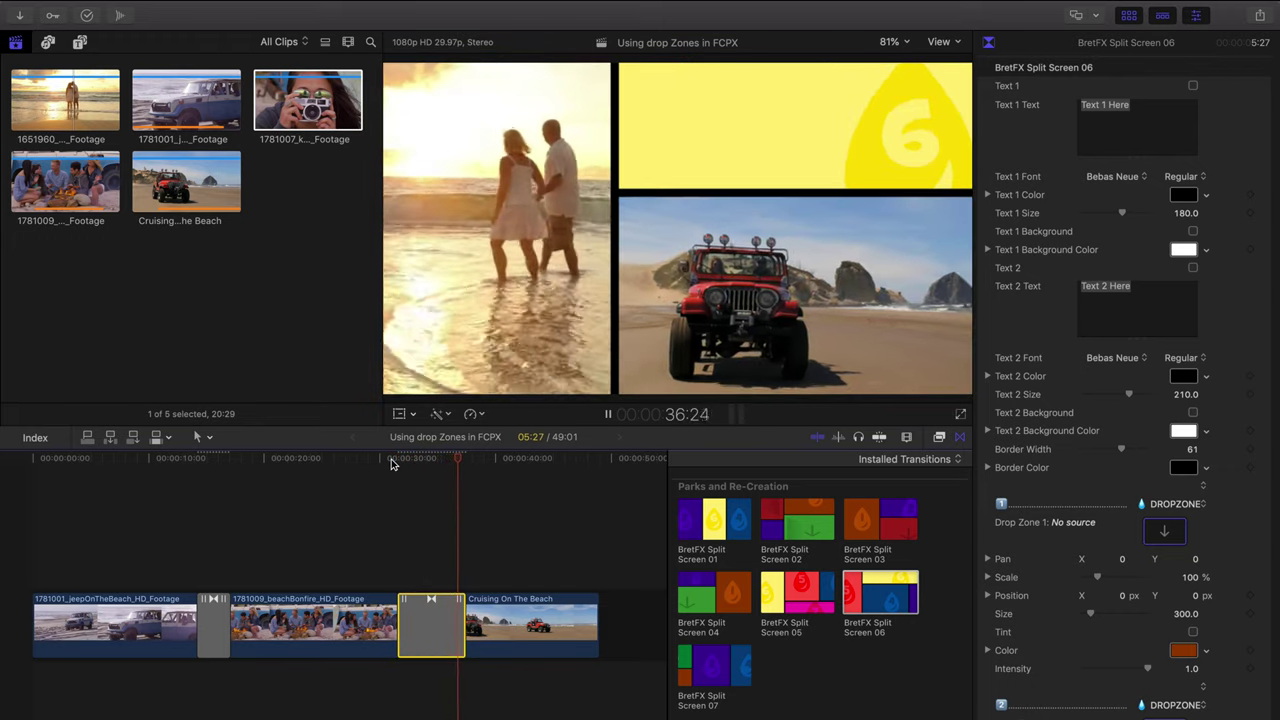
click(453, 460)
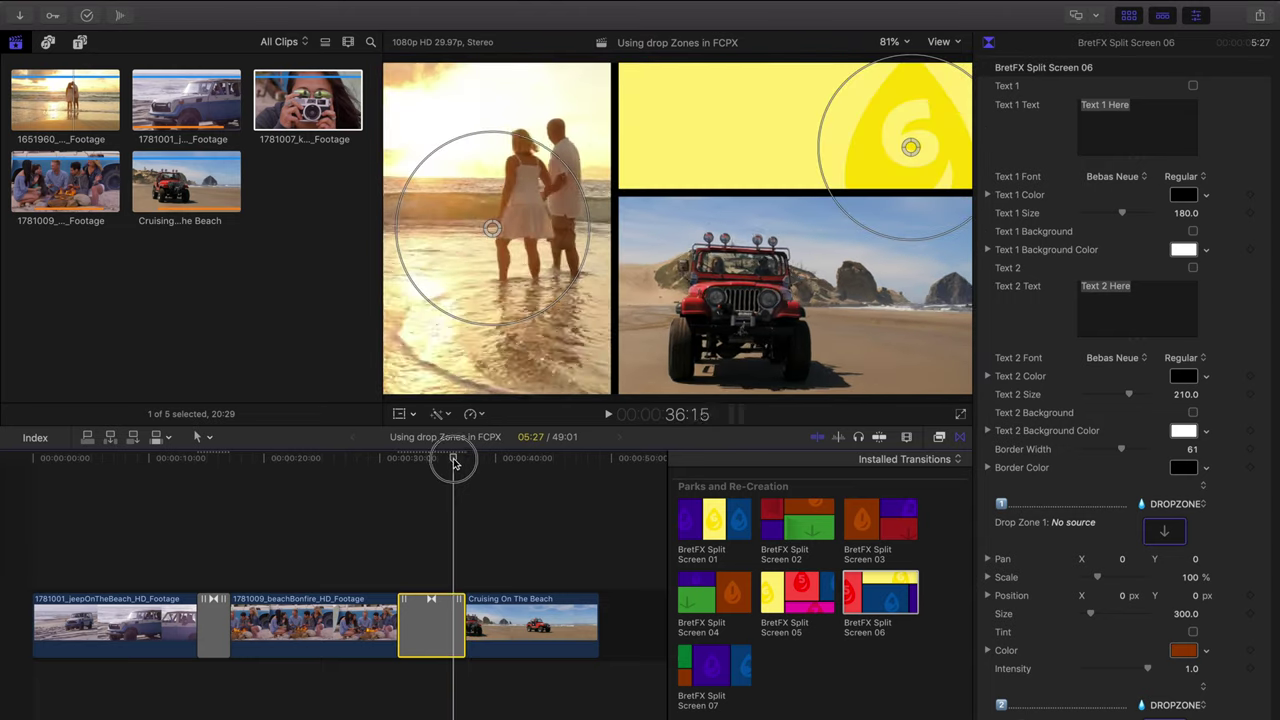
mouse_move(453, 460)
mouse_down()
mouse_move(408, 464)
mouse_move(442, 466)
mouse_up()
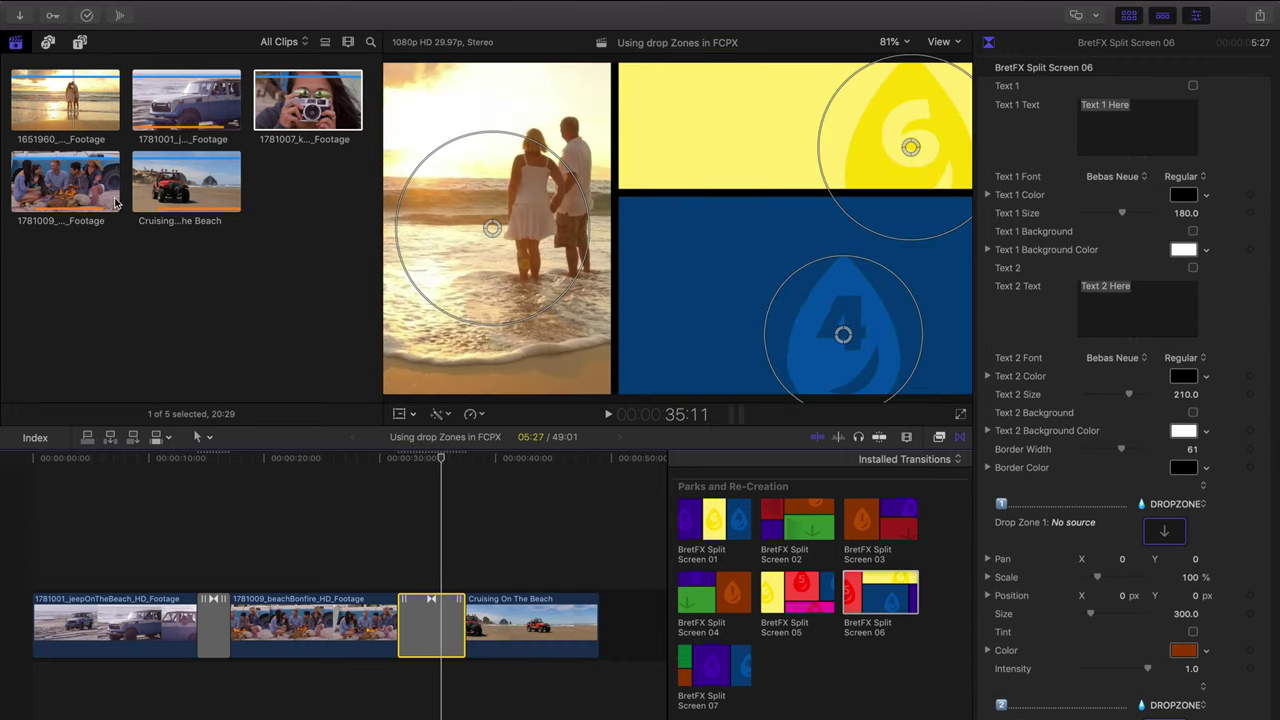
mouse_move(442, 466)
mouse_down()
mouse_move(400, 468)
mouse_move(451, 468)
mouse_move(440, 470)
mouse_up()
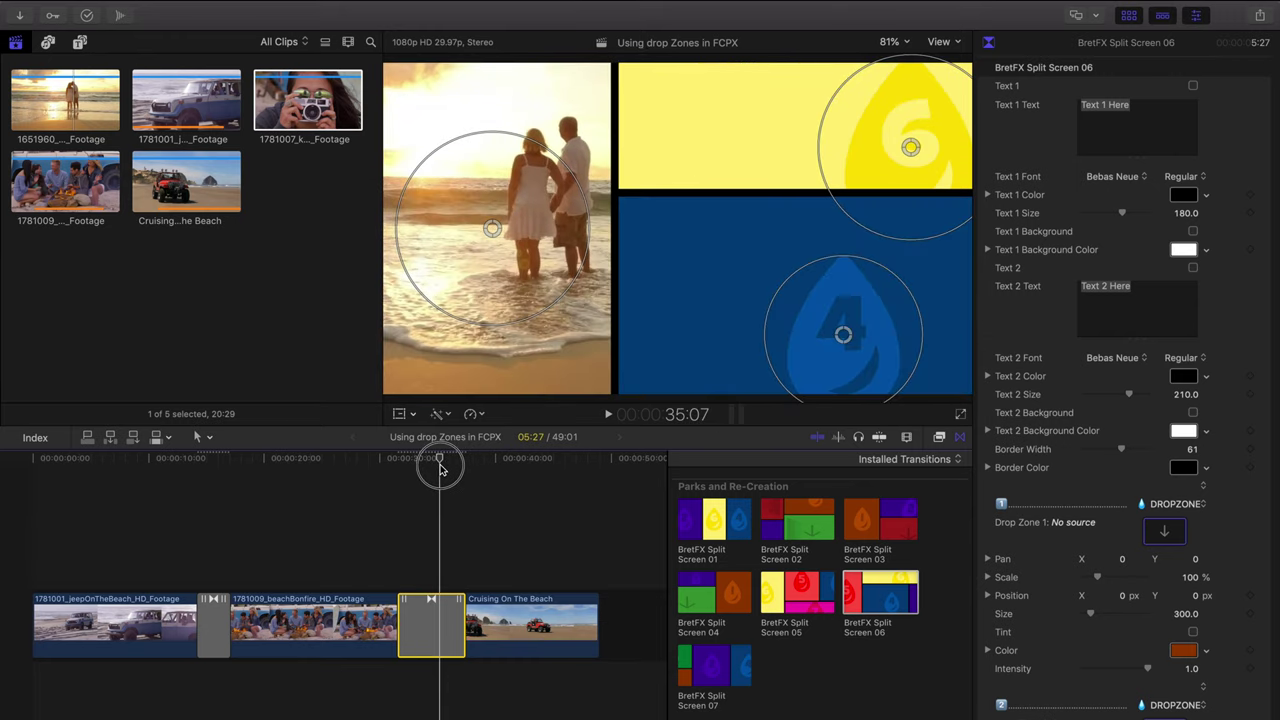
drag(440, 466, 438, 466)
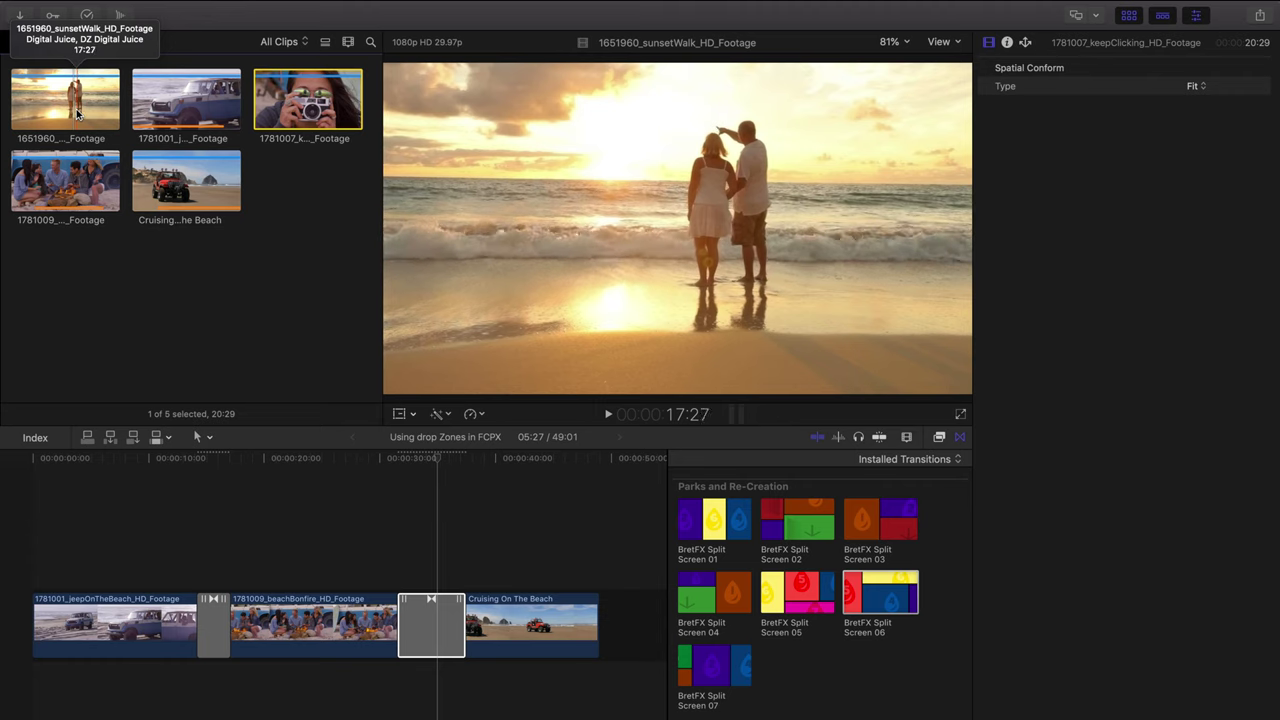
- Connect a marked range of 1651960_sunsetWalk above Split Screen 06, trimmed to end with the transition
click(77, 113)
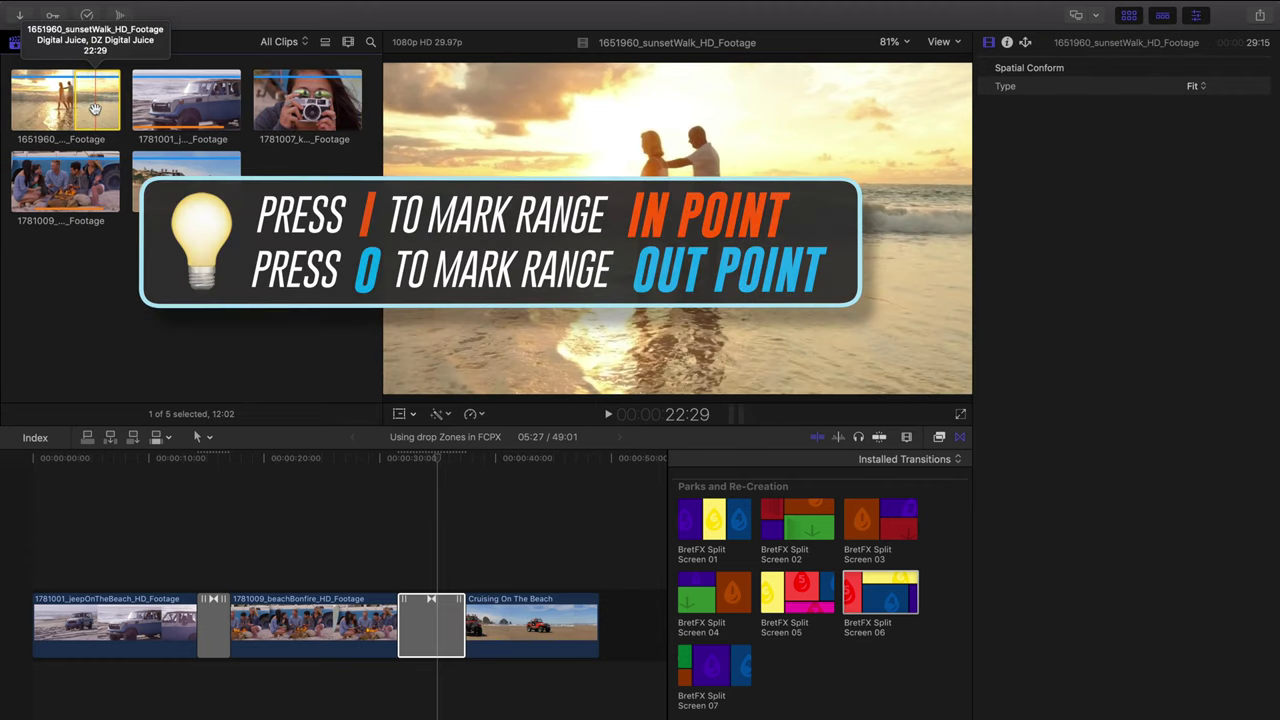
key(o)
drag(84, 117, 443, 546)
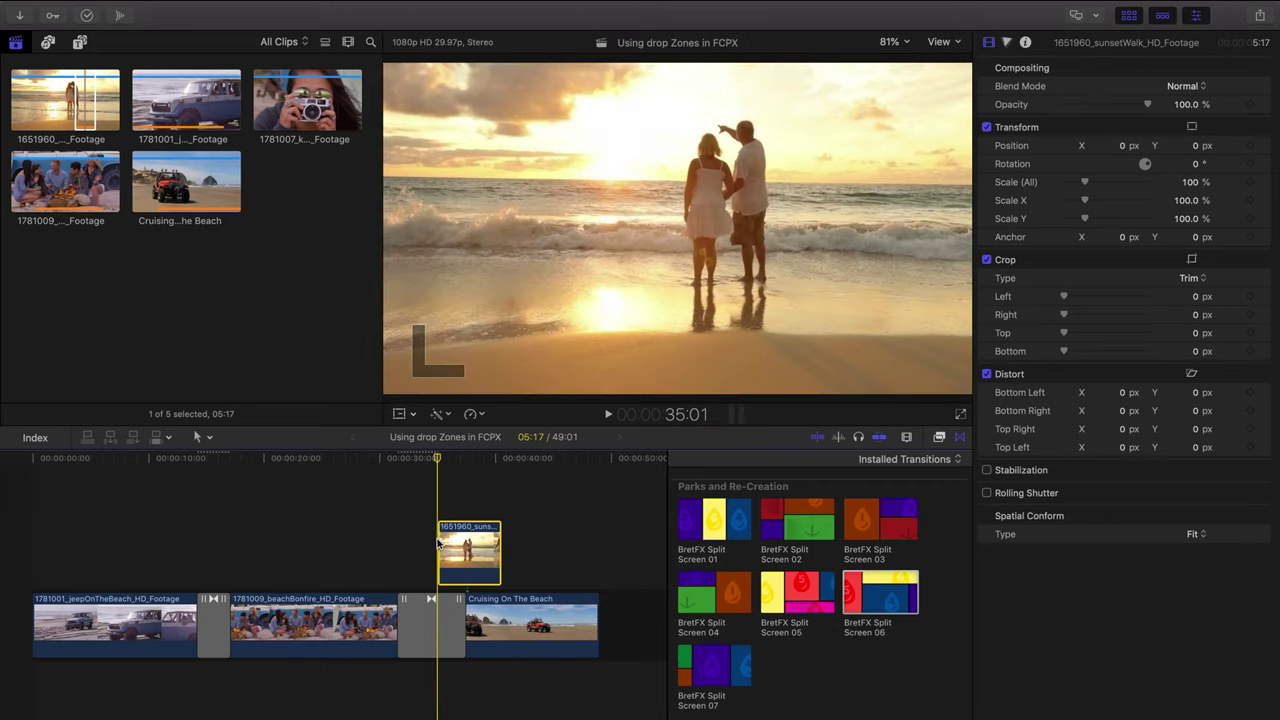
drag(499, 562, 406, 574)
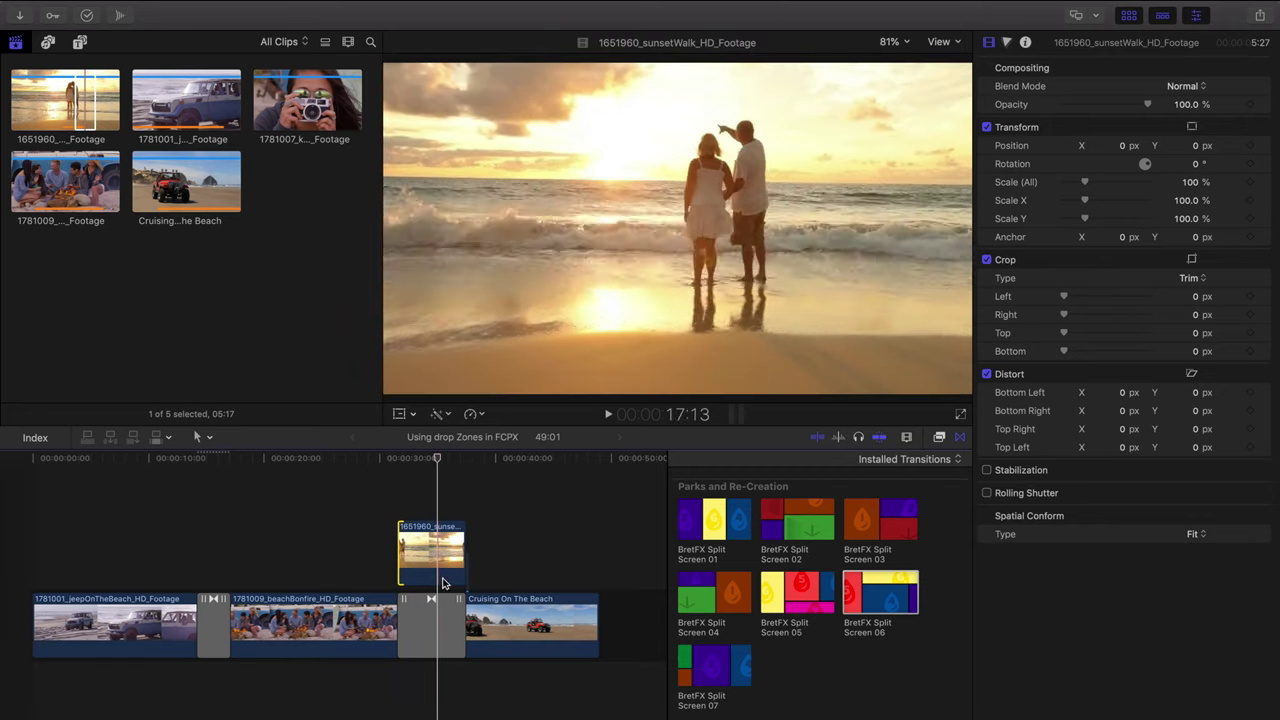
mouse_move(425, 461)
mouse_down()
mouse_move(401, 463)
mouse_move(436, 469)
mouse_up()
key(l)
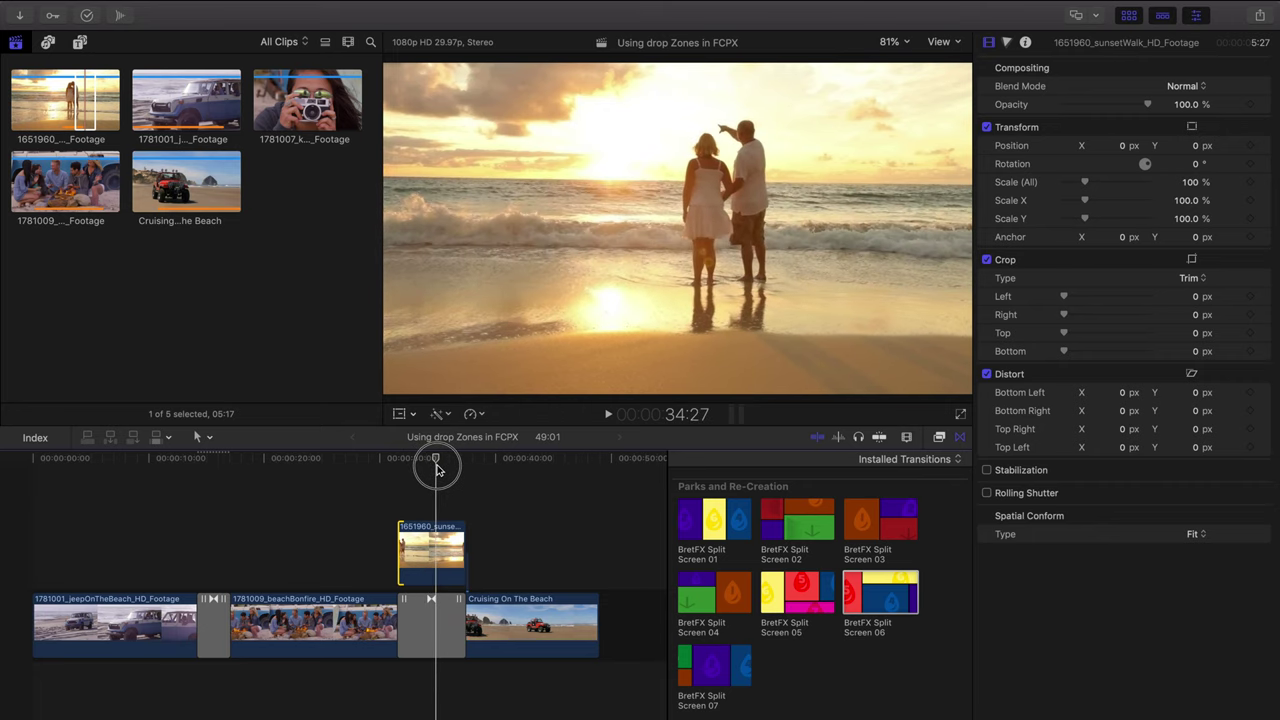
- Compound the connected sunset clip with Option-G as 'Using drop Zones in FCPX Clip' and play it
click(432, 549)
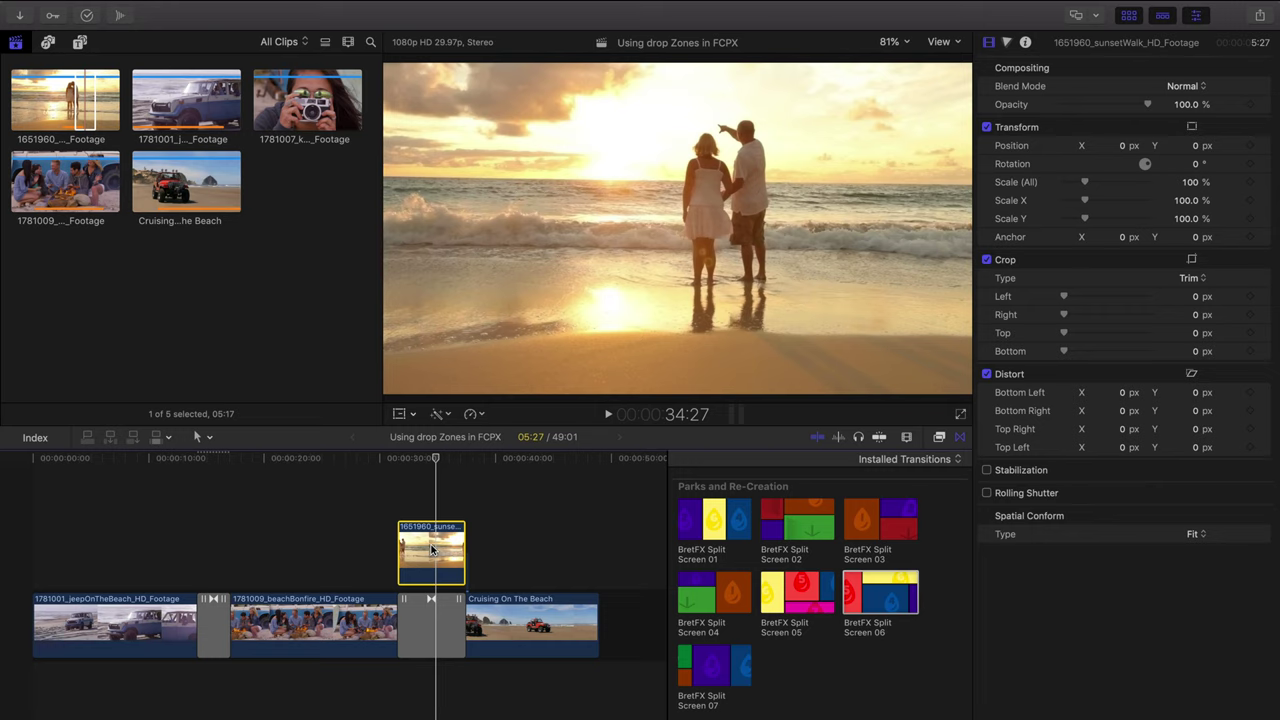
key(alt+g)
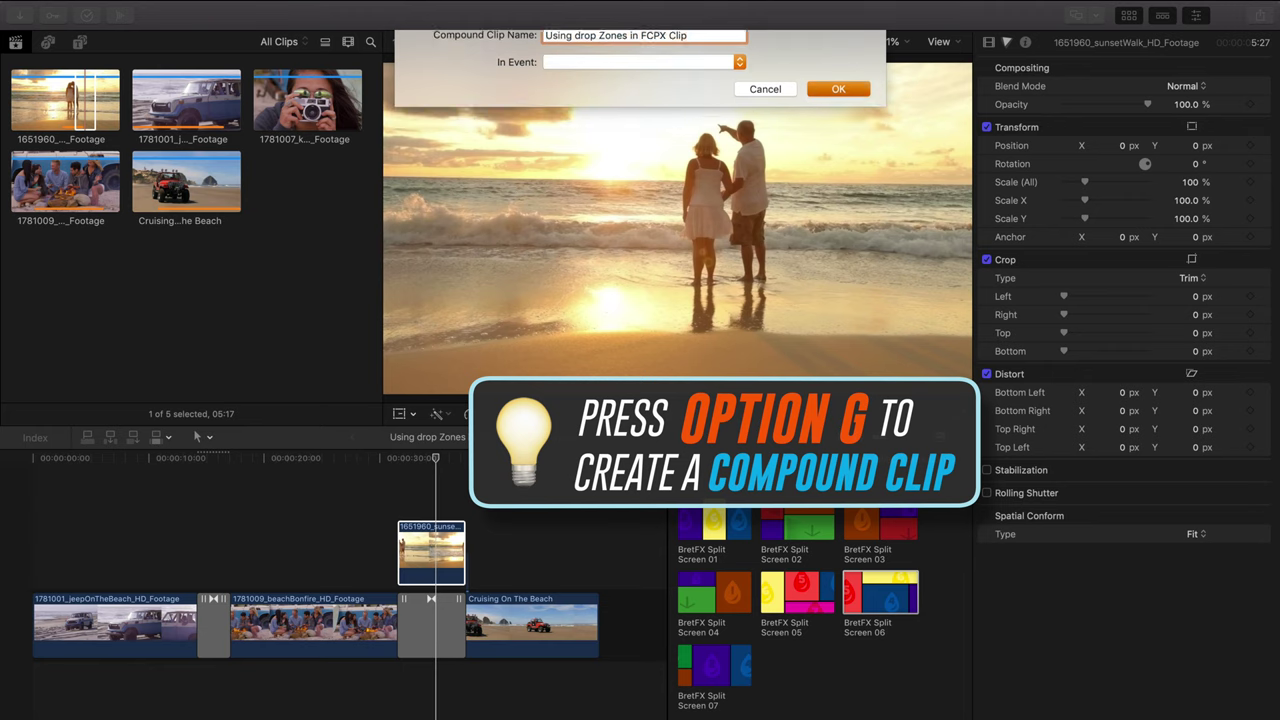
key(Return)
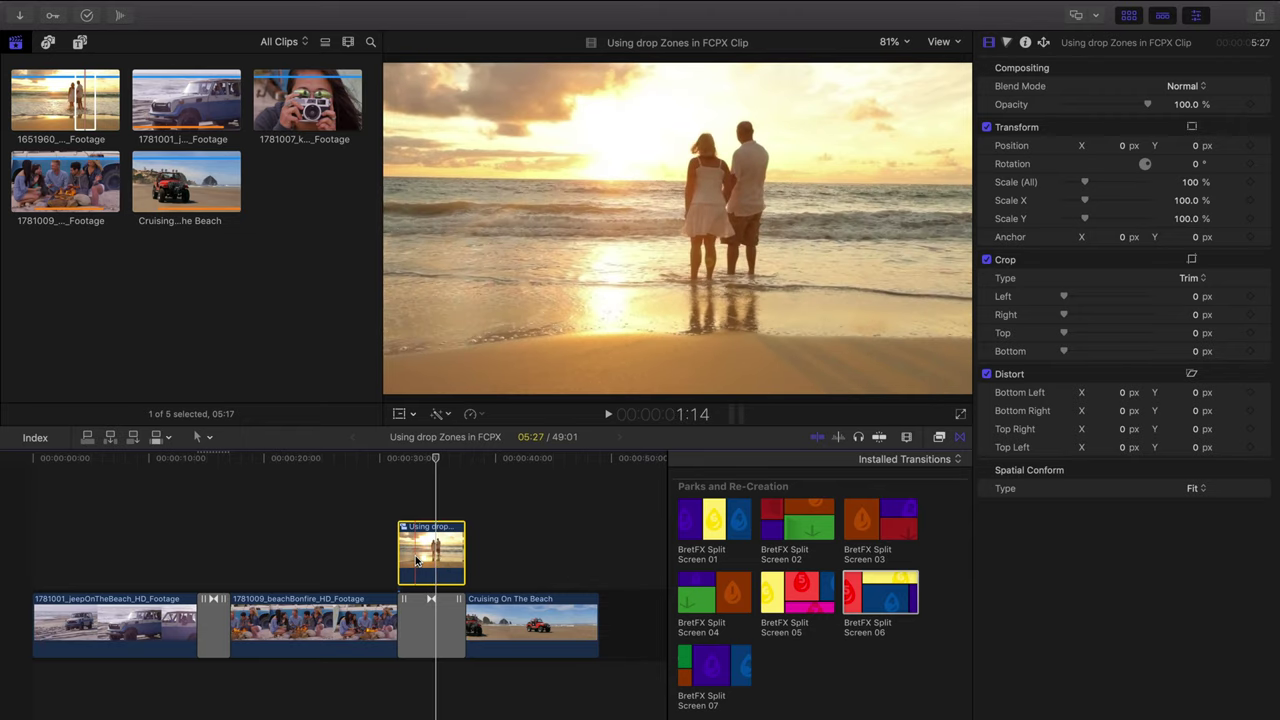
click(434, 459)
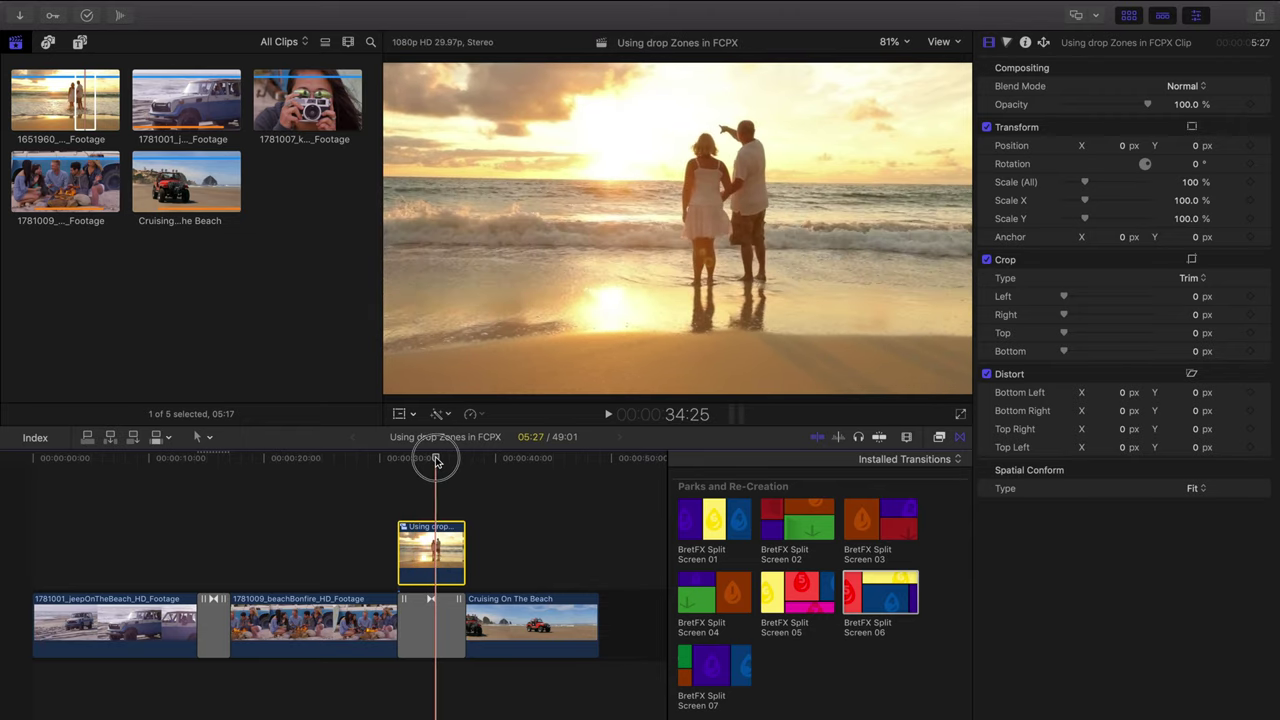
key(space)
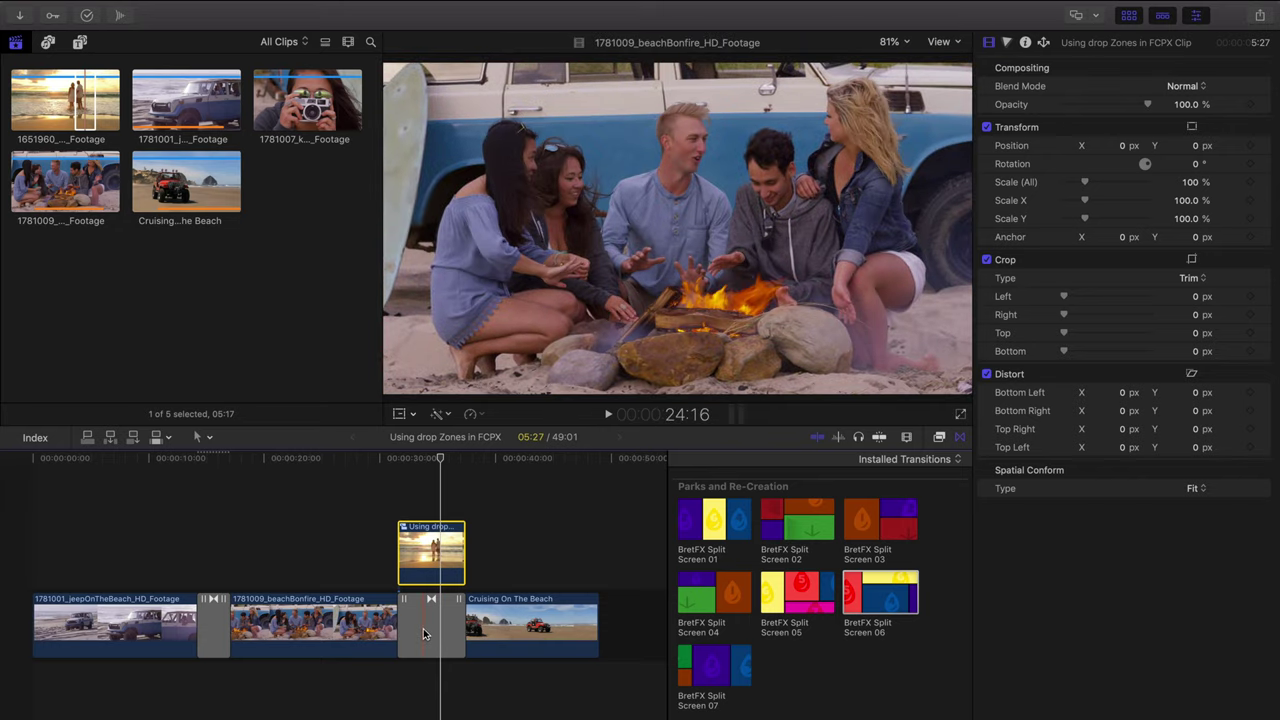
click(431, 632)
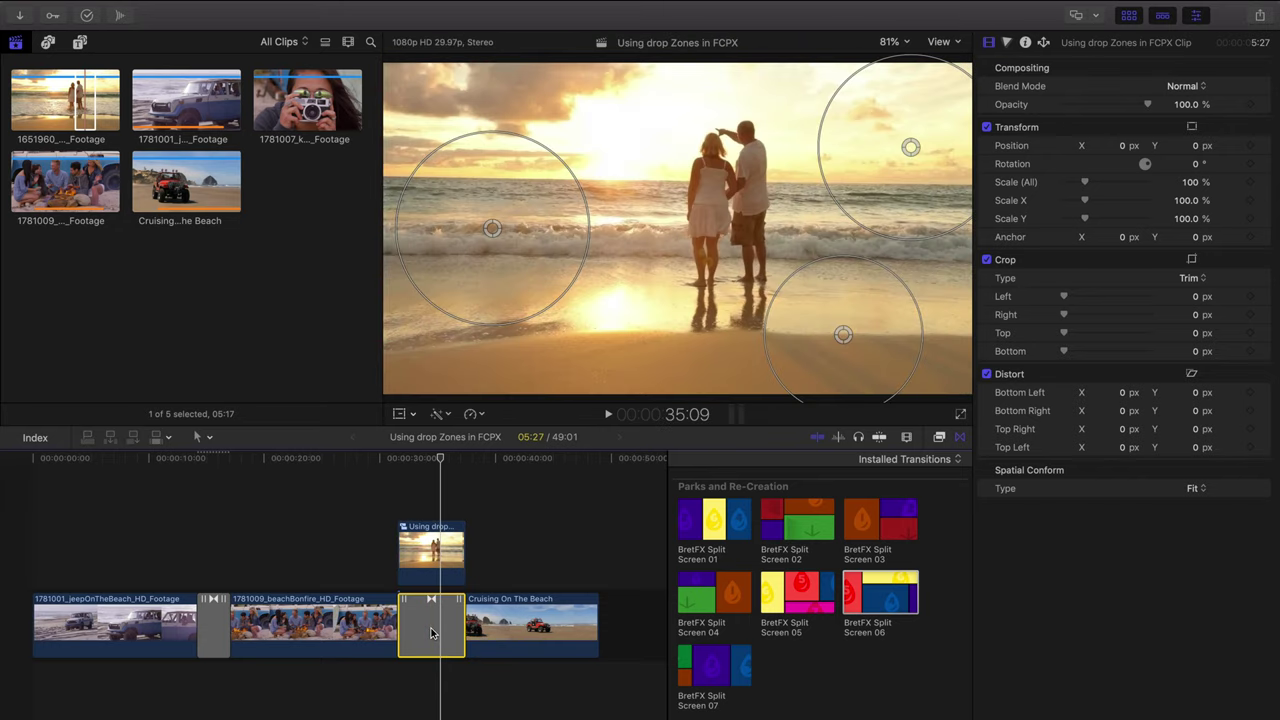
- Set Drop Zone 5's source to the connected 'Using drop Zones in FCPX Clip' compound clip
scroll(1089, 489, down, 20)
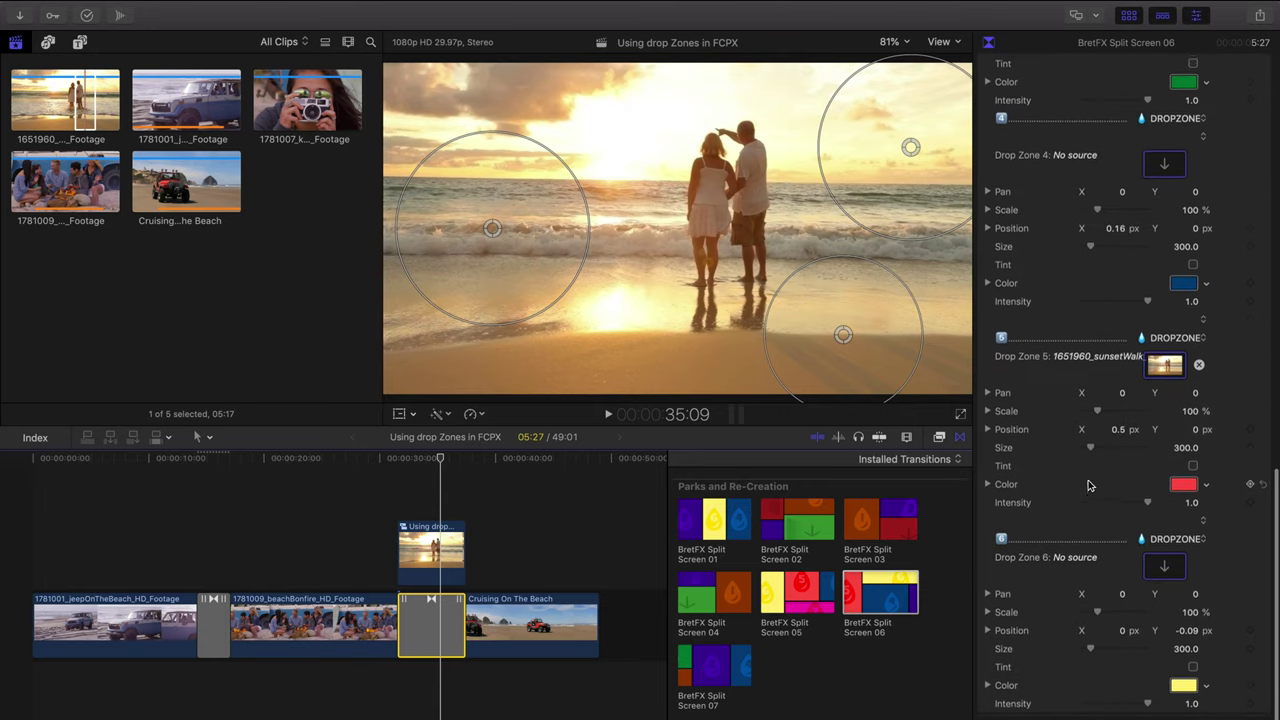
scroll(1105, 460, up, 2)
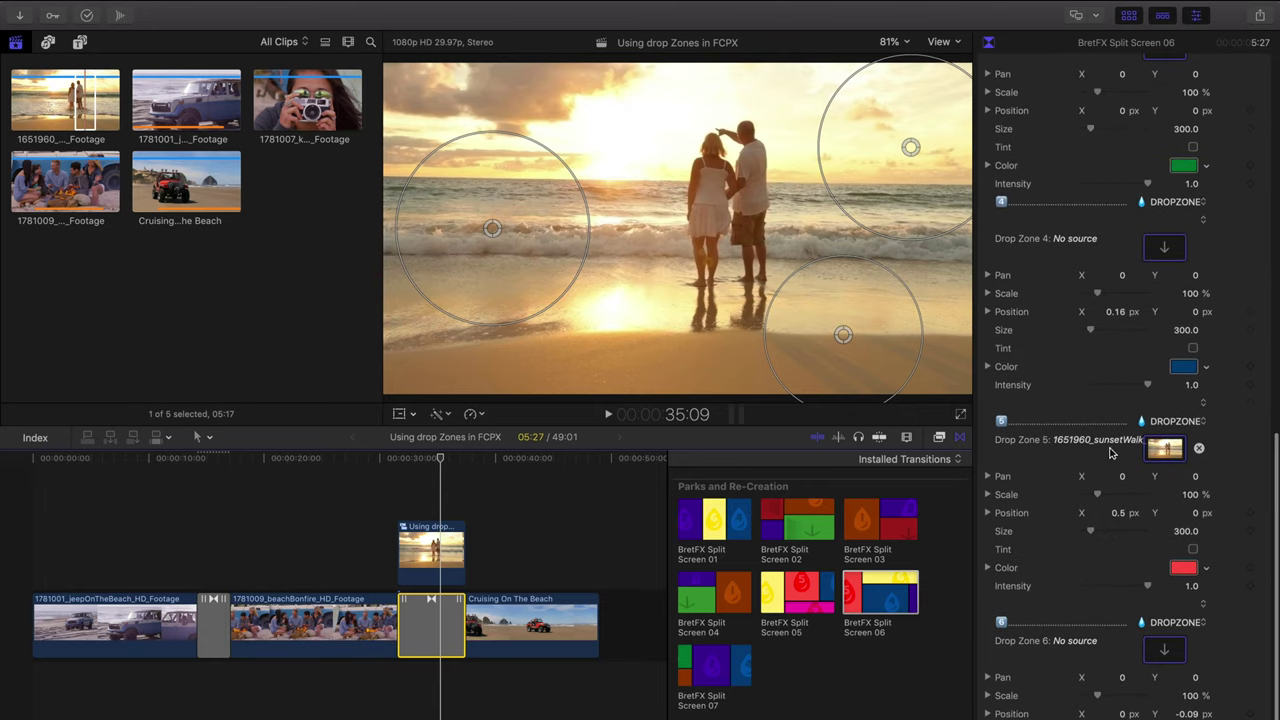
click(1166, 449)
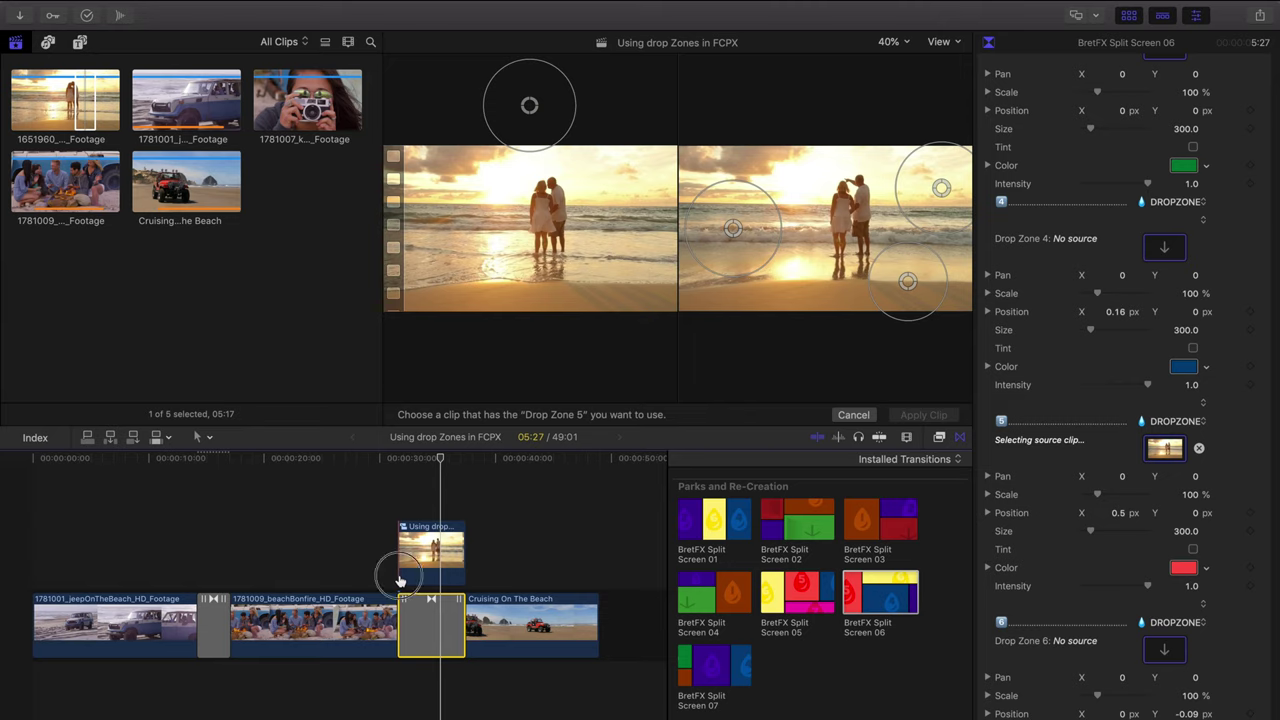
click(399, 581)
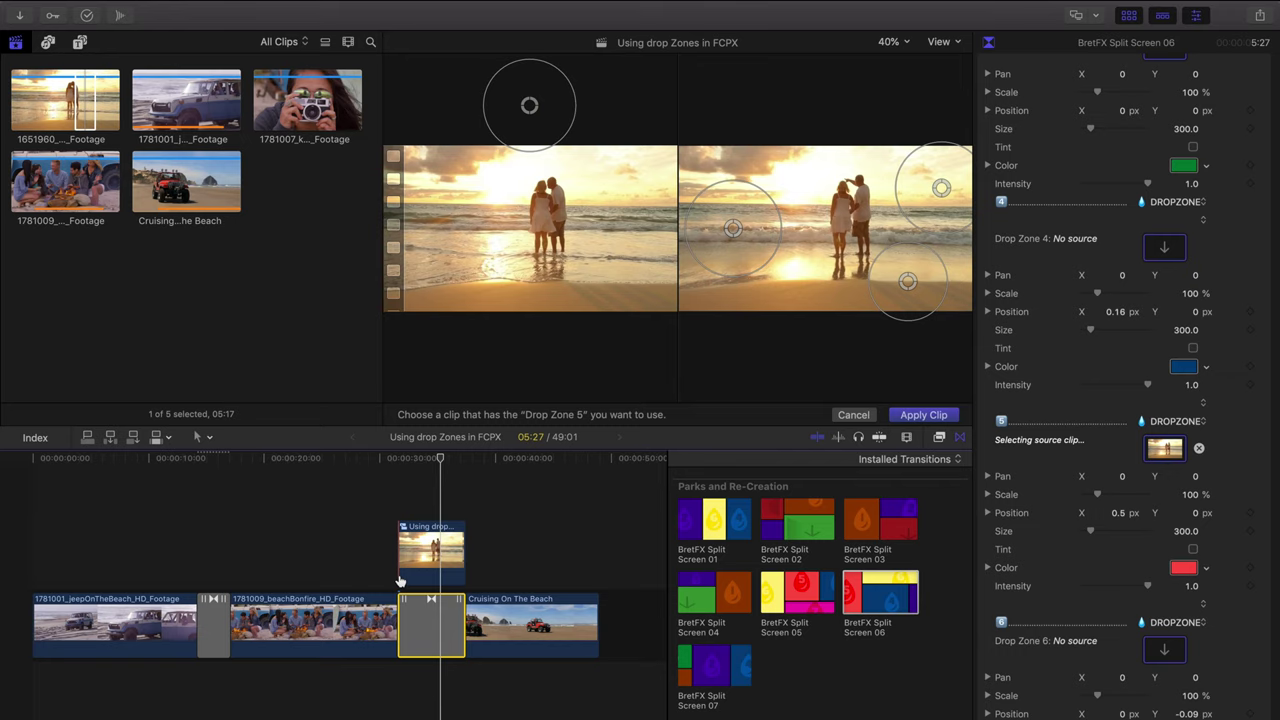
click(924, 415)
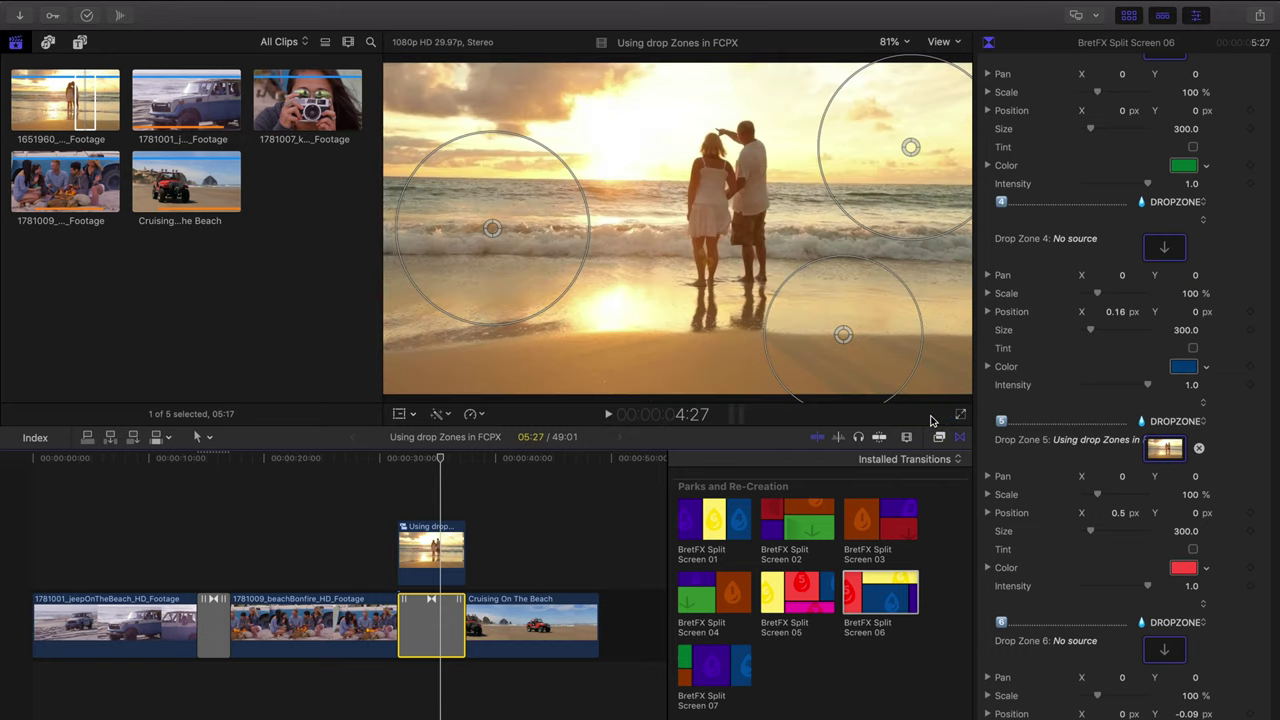
- Disable the connected sunset compound clip with V and play the transition showing sunset in Drop Zone 5
click(426, 560)
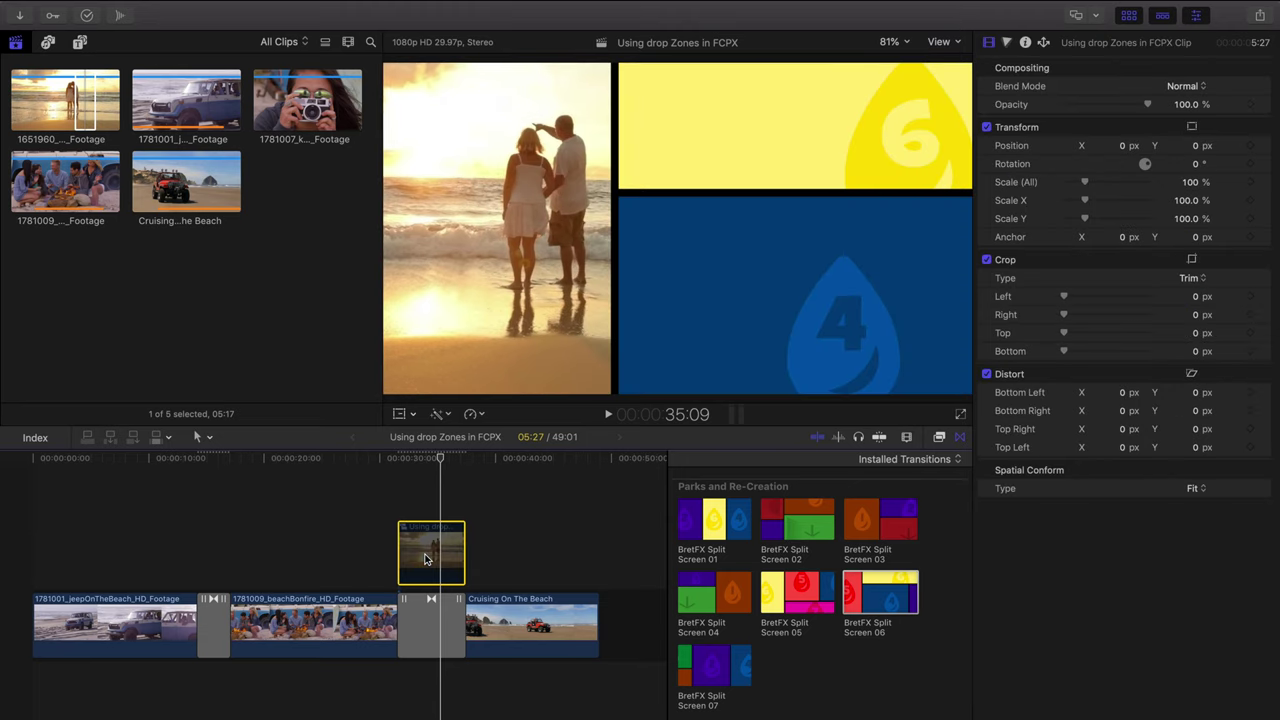
key(v)
drag(430, 462, 392, 467)
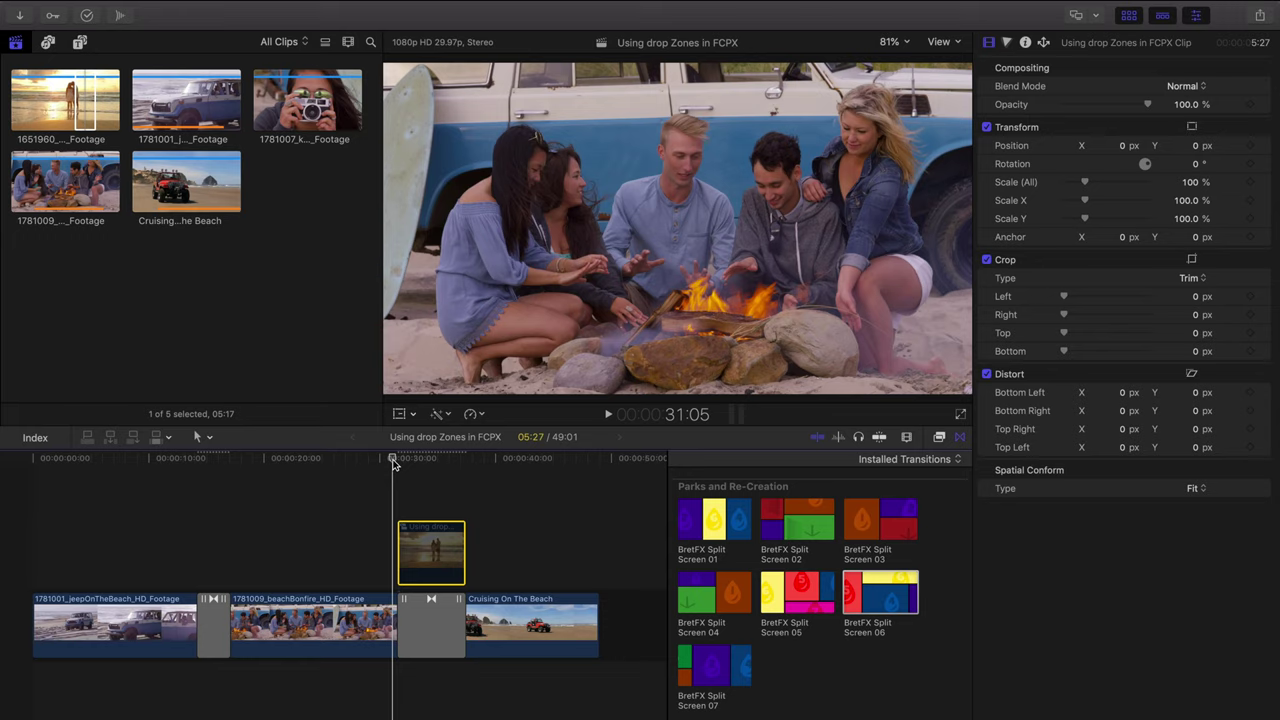
key(space)
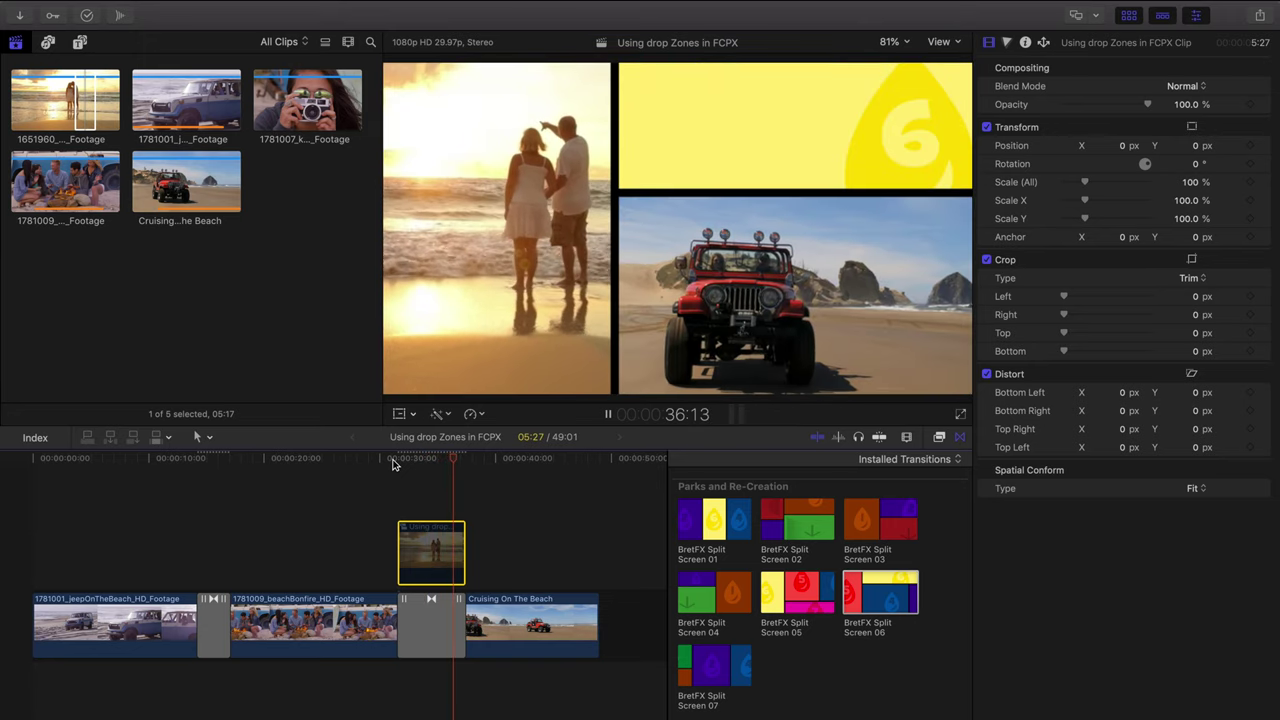
click(393, 460)
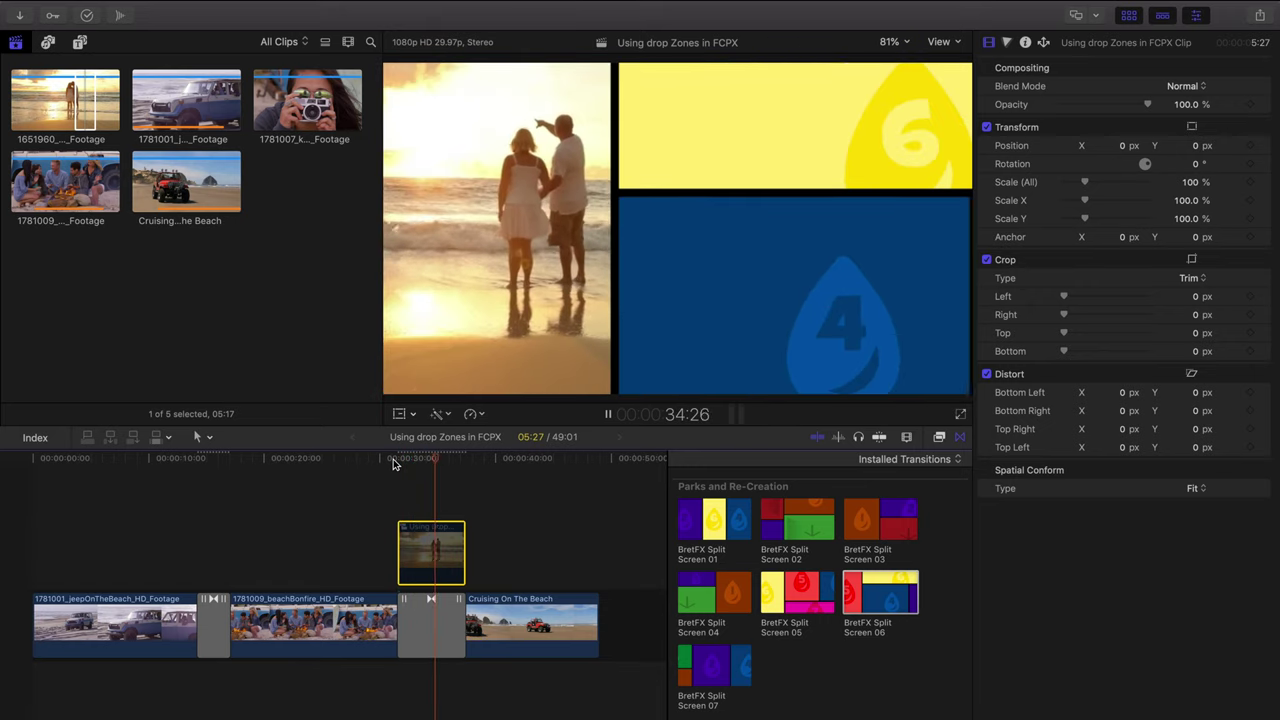
key(space)
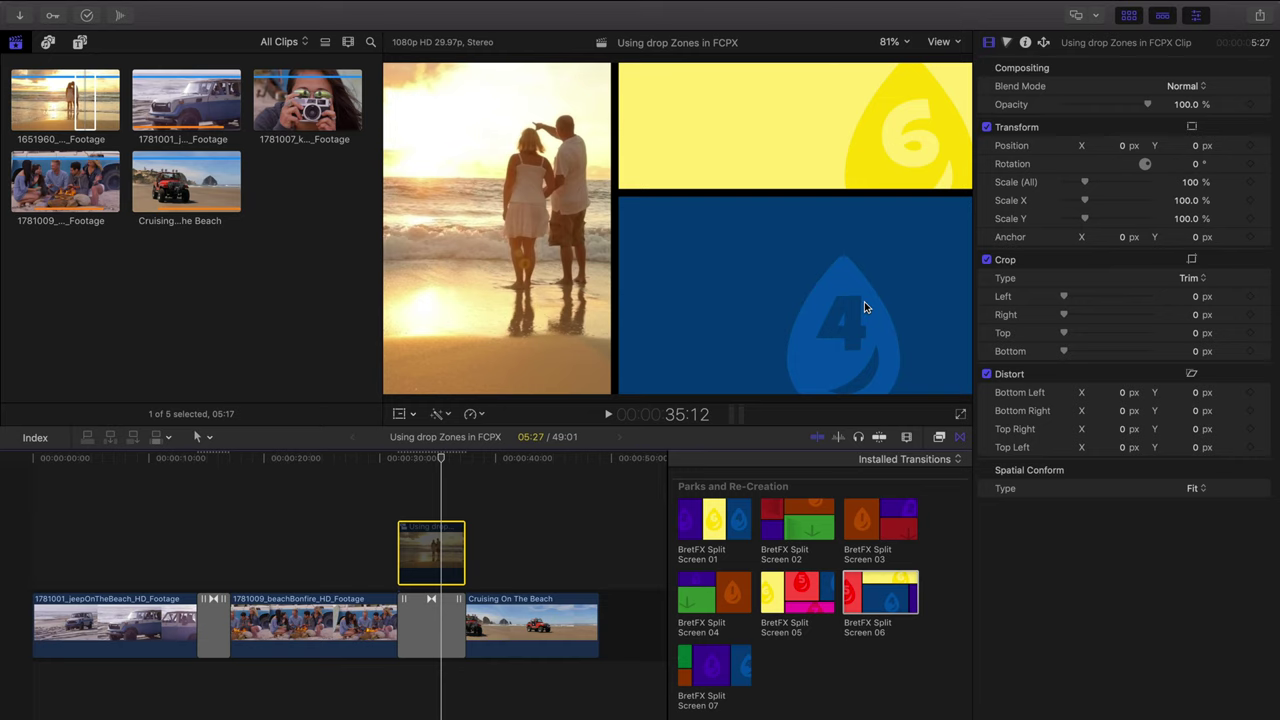
key(v)
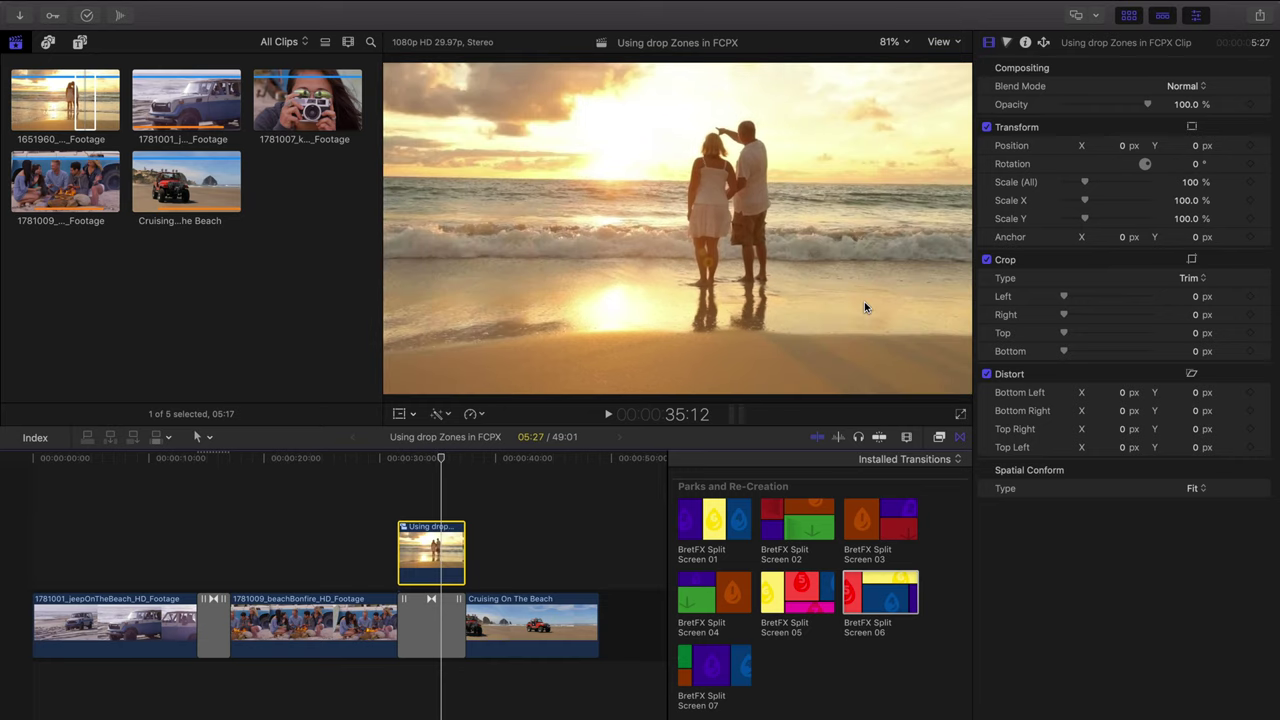
key(v)
key(v)
key(v)
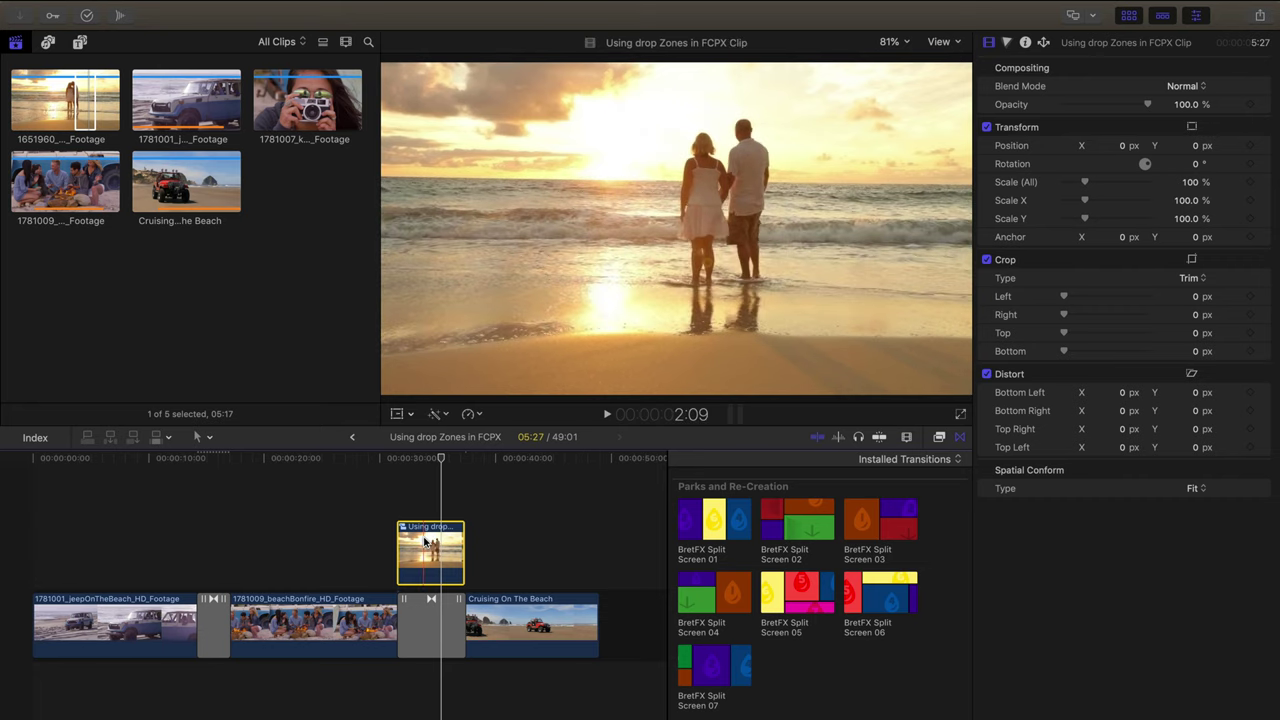
drag(432, 543, 429, 705)
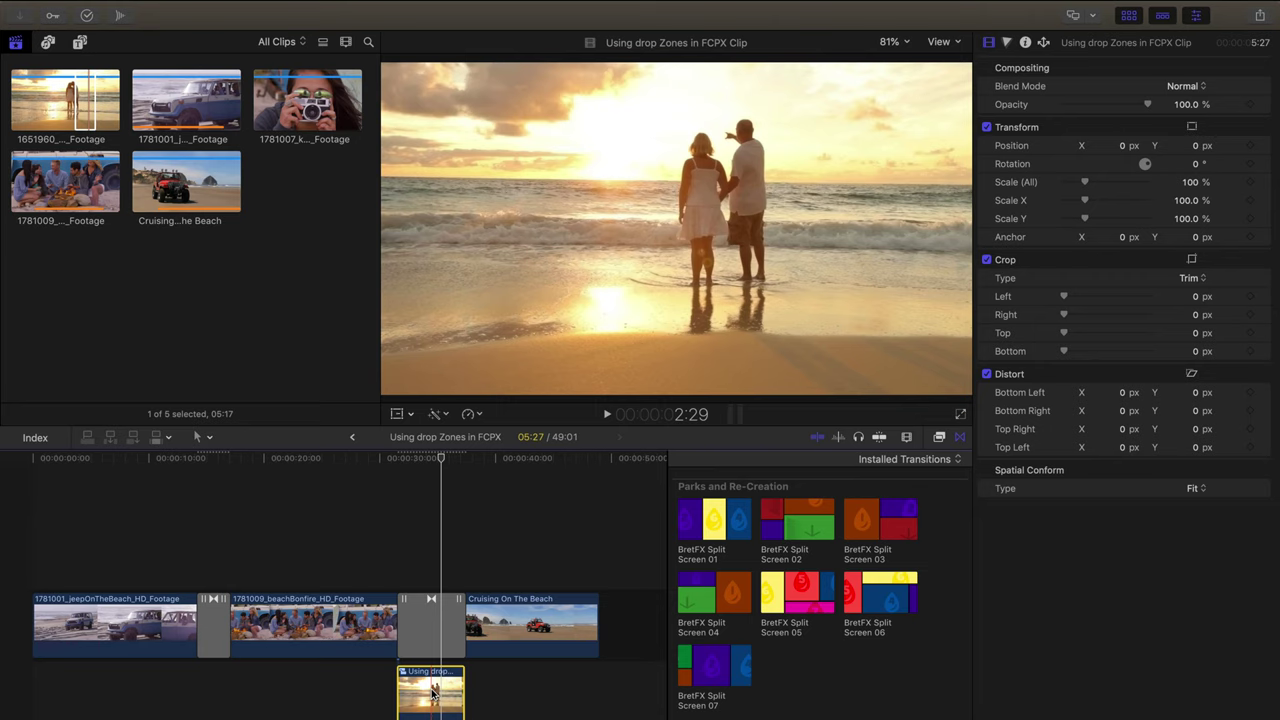
drag(432, 690, 428, 538)
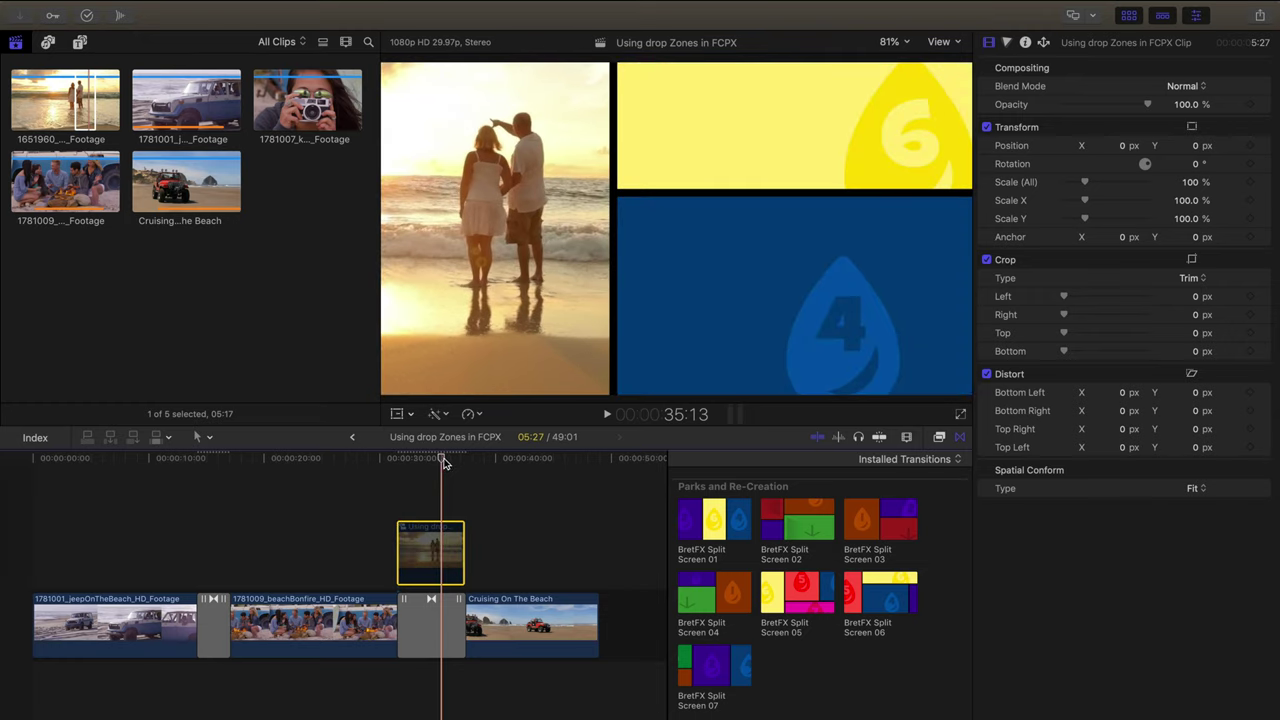
mouse_move(437, 458)
mouse_down()
mouse_move(399, 466)
mouse_move(427, 468)
mouse_up()
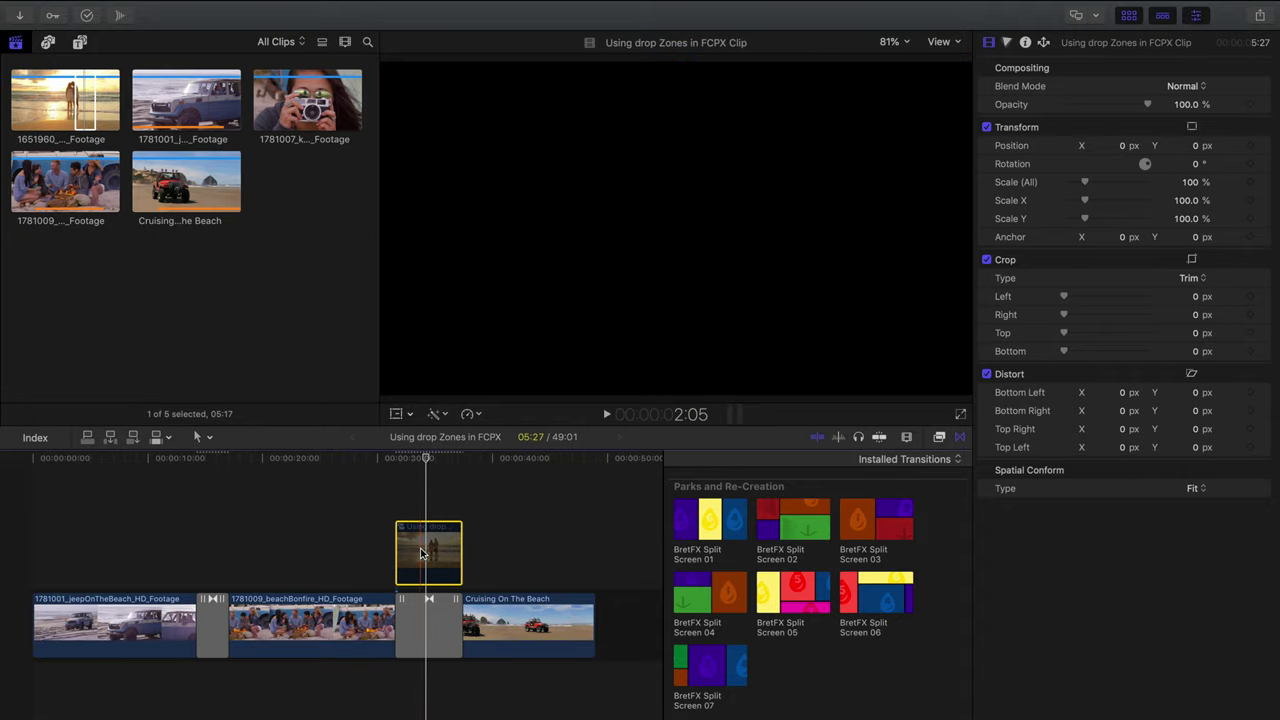
- Delete the connected sunset clip and select the split-screen transition to show its drop zone controls
key(Delete)
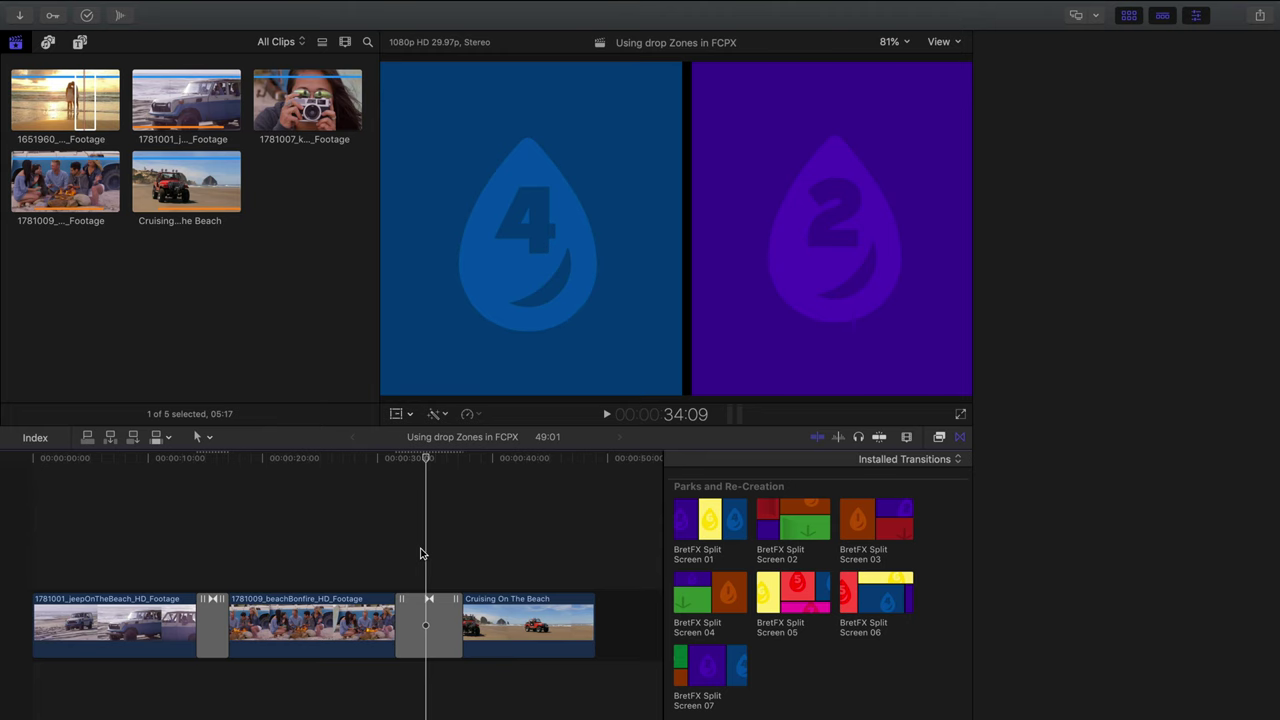
click(434, 632)
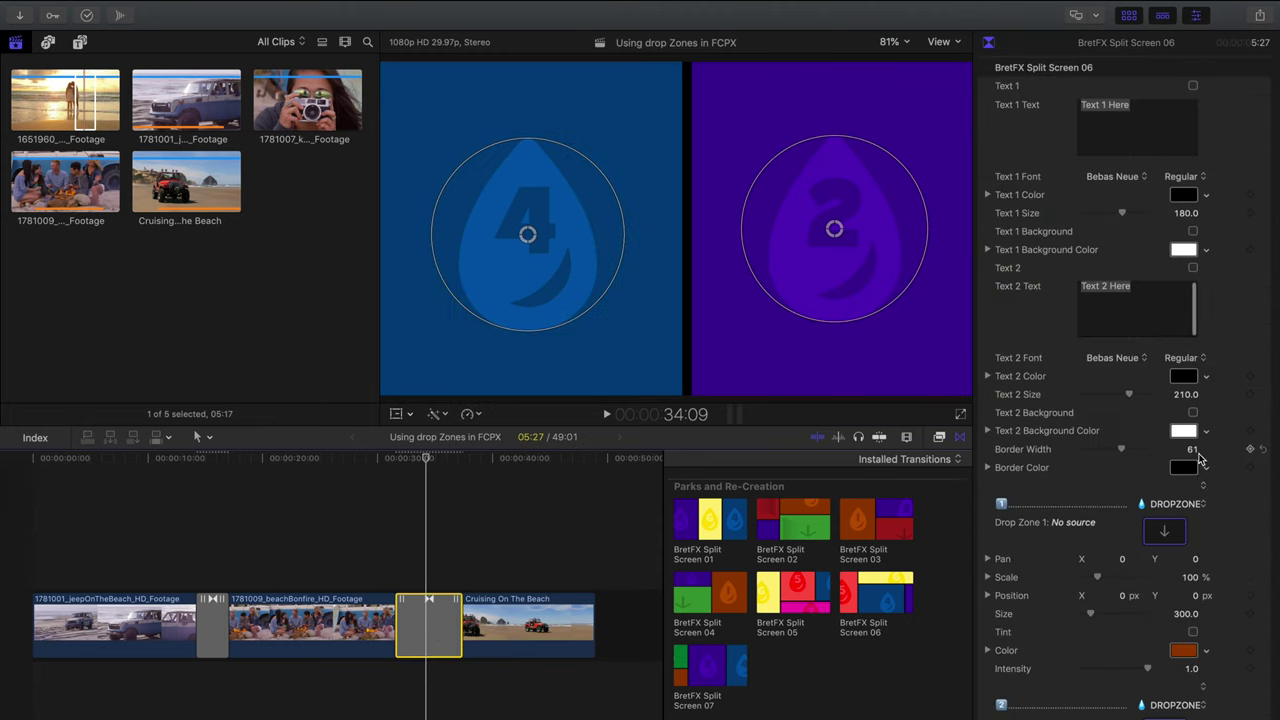
scroll(1155, 475, down, 10)
scroll(1170, 420, up, 1)
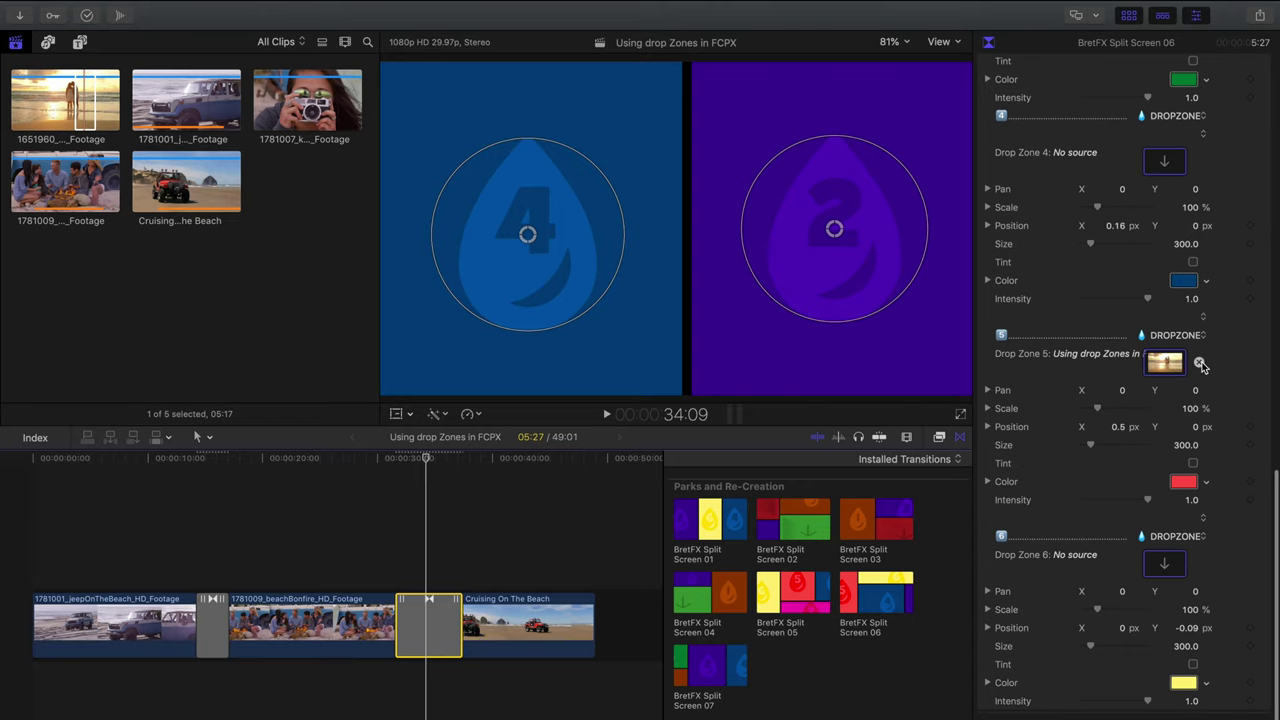
- Clear Drop Zone 5 and park the playhead on the frame showing drop zones 5, 6 and 4
click(1200, 365)
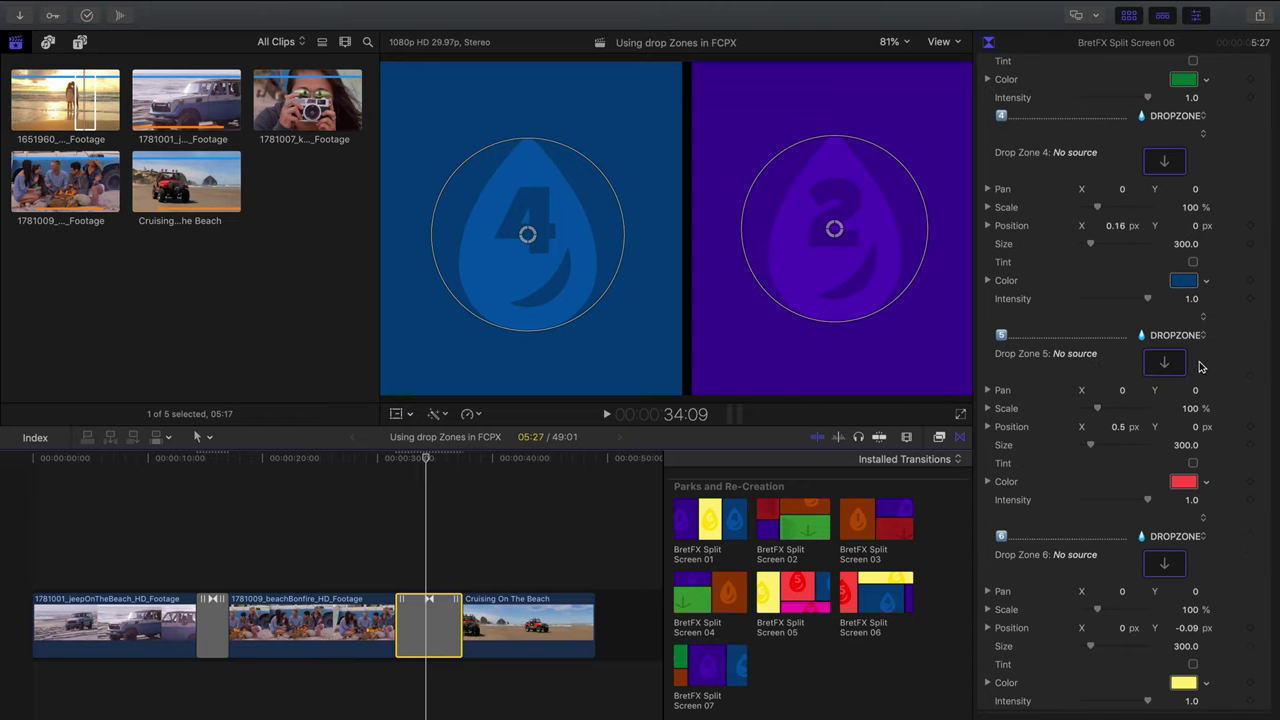
drag(426, 460, 437, 466)
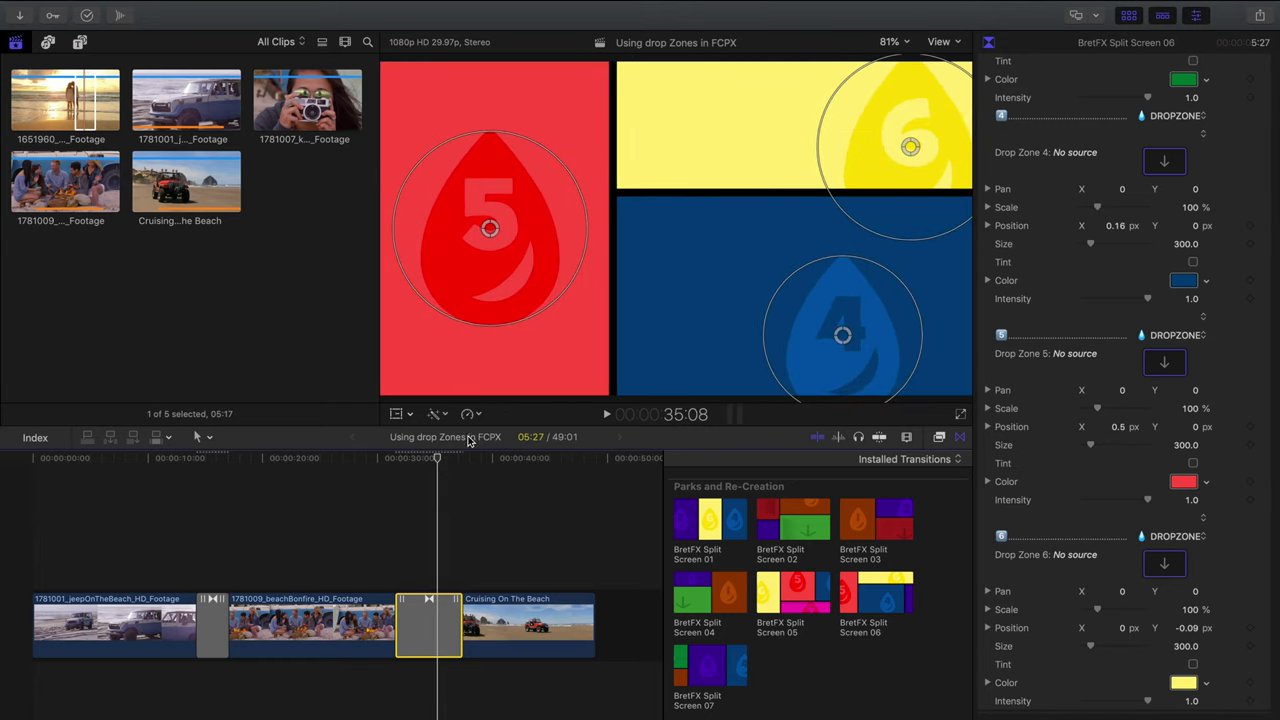
click(435, 458)
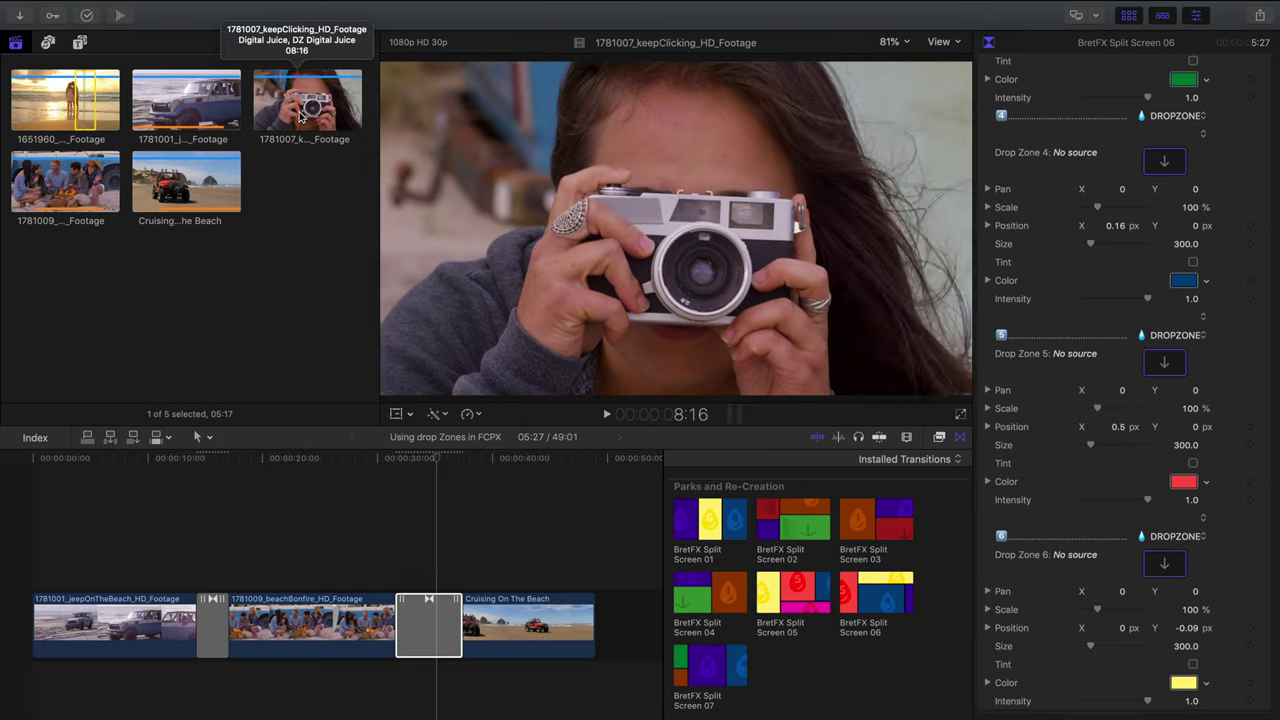
drag(433, 460, 434, 465)
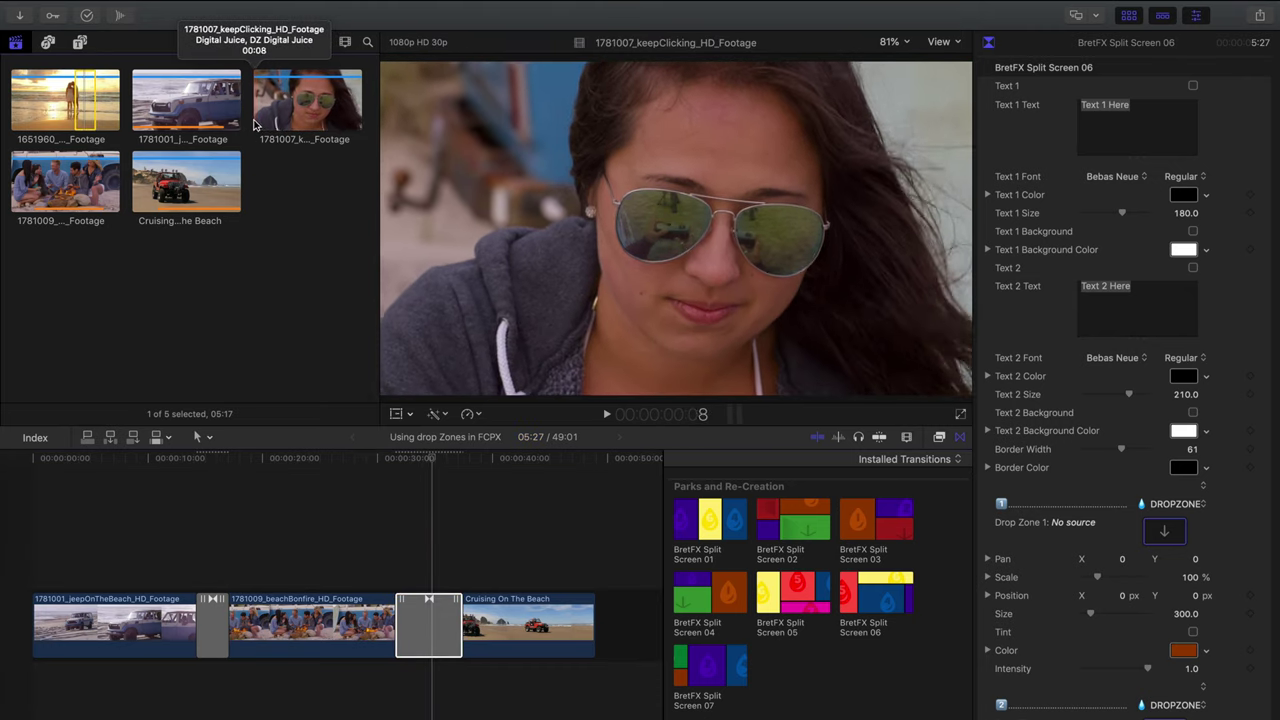
- Mark a range of the keepClicking camera clip in the browser and connect it above the transition
key(super+1)
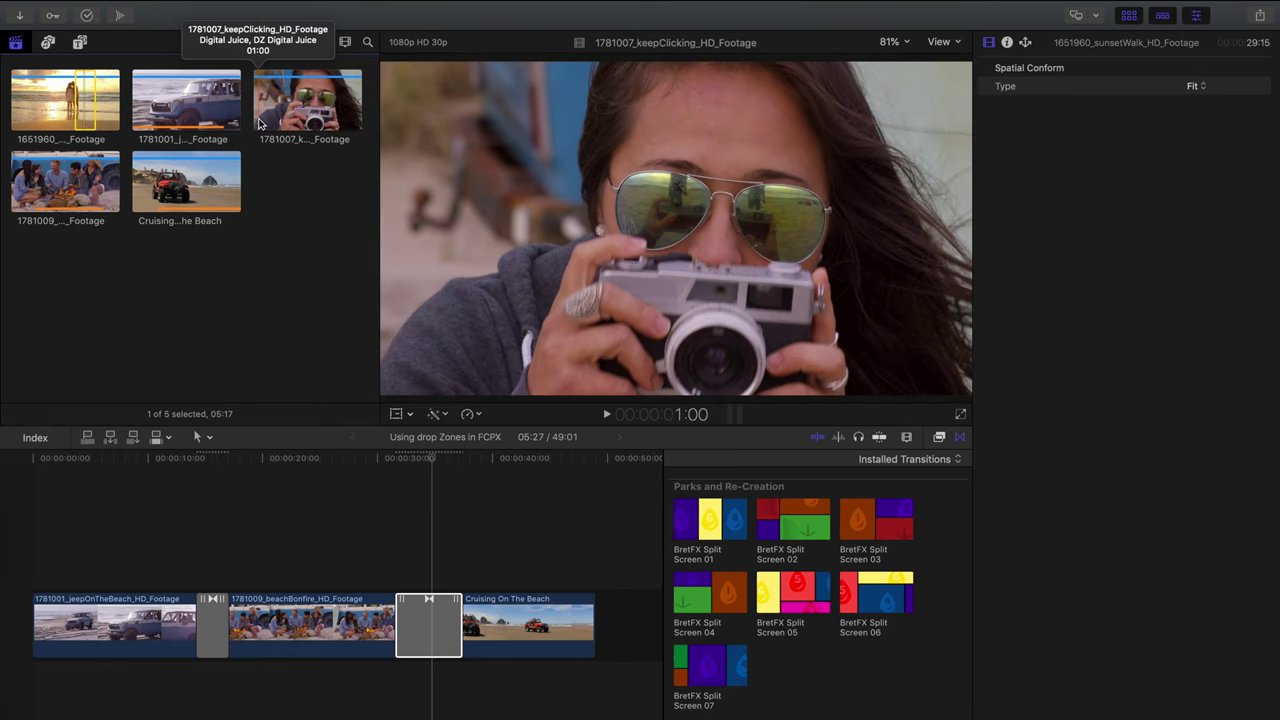
click(256, 119)
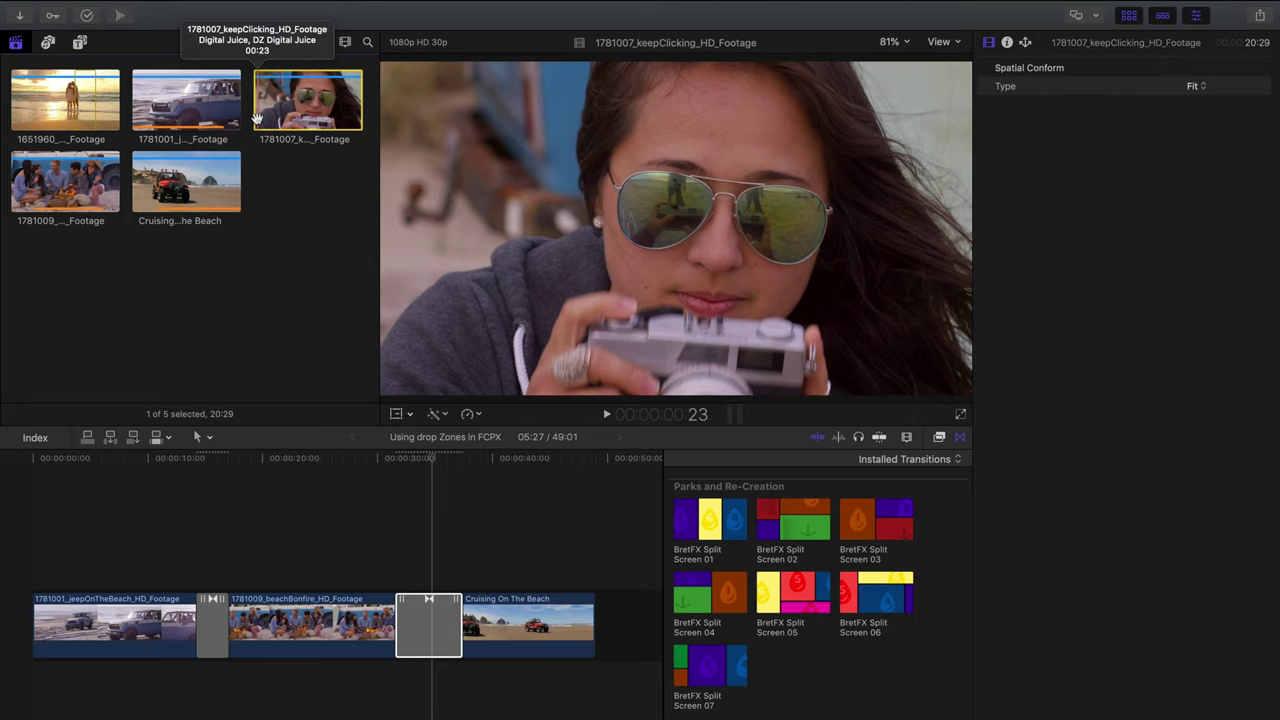
key(i)
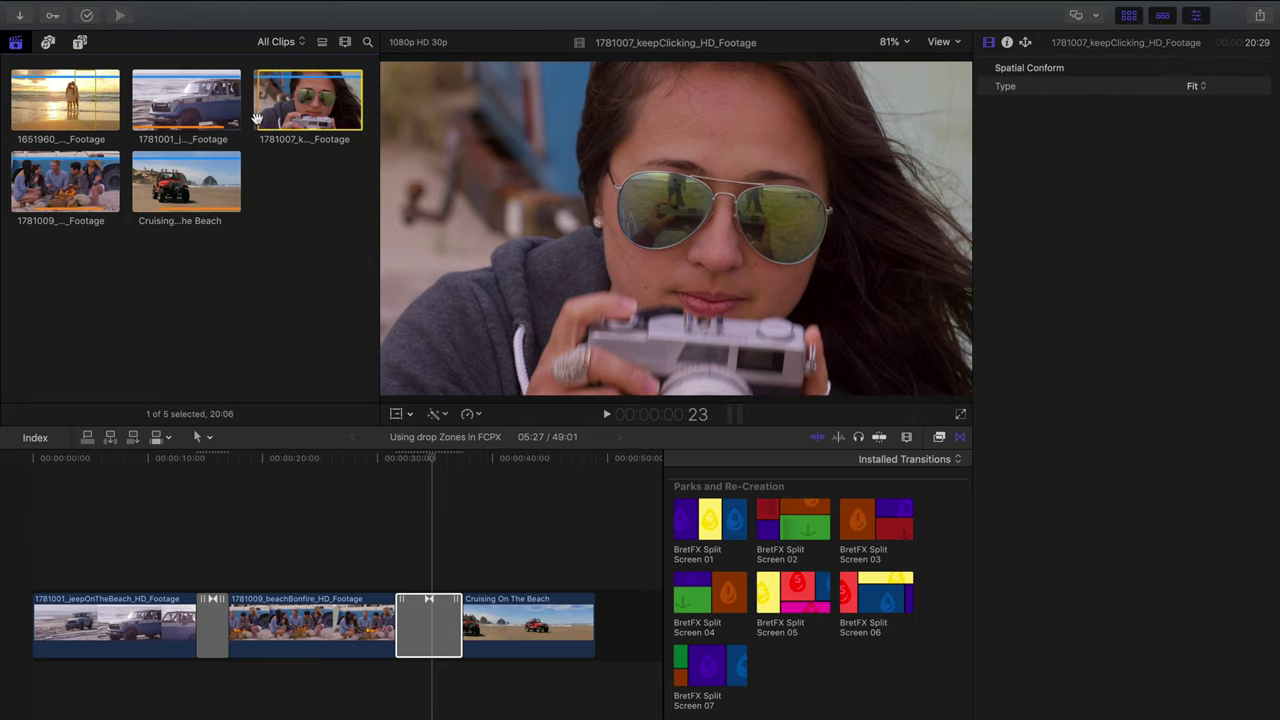
key(o)
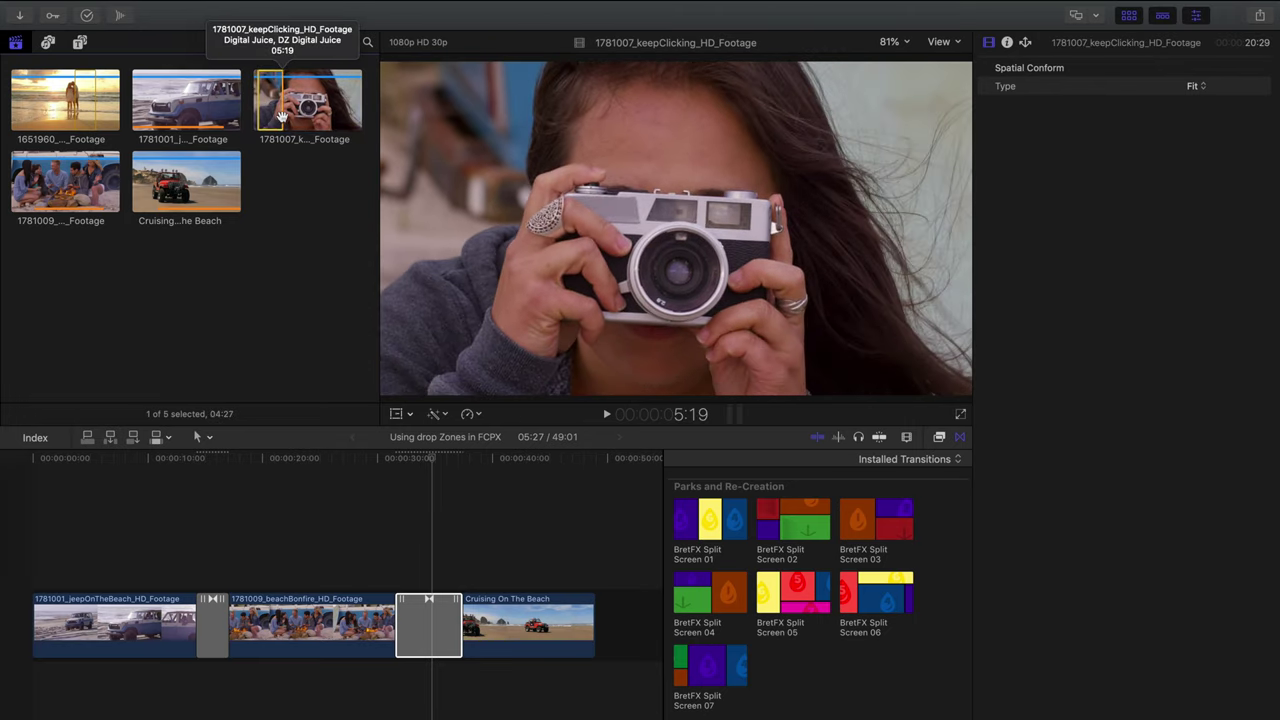
drag(281, 117, 433, 541)
- Trim the camera clip's end and start so it spans the split-screen transition
click(434, 541)
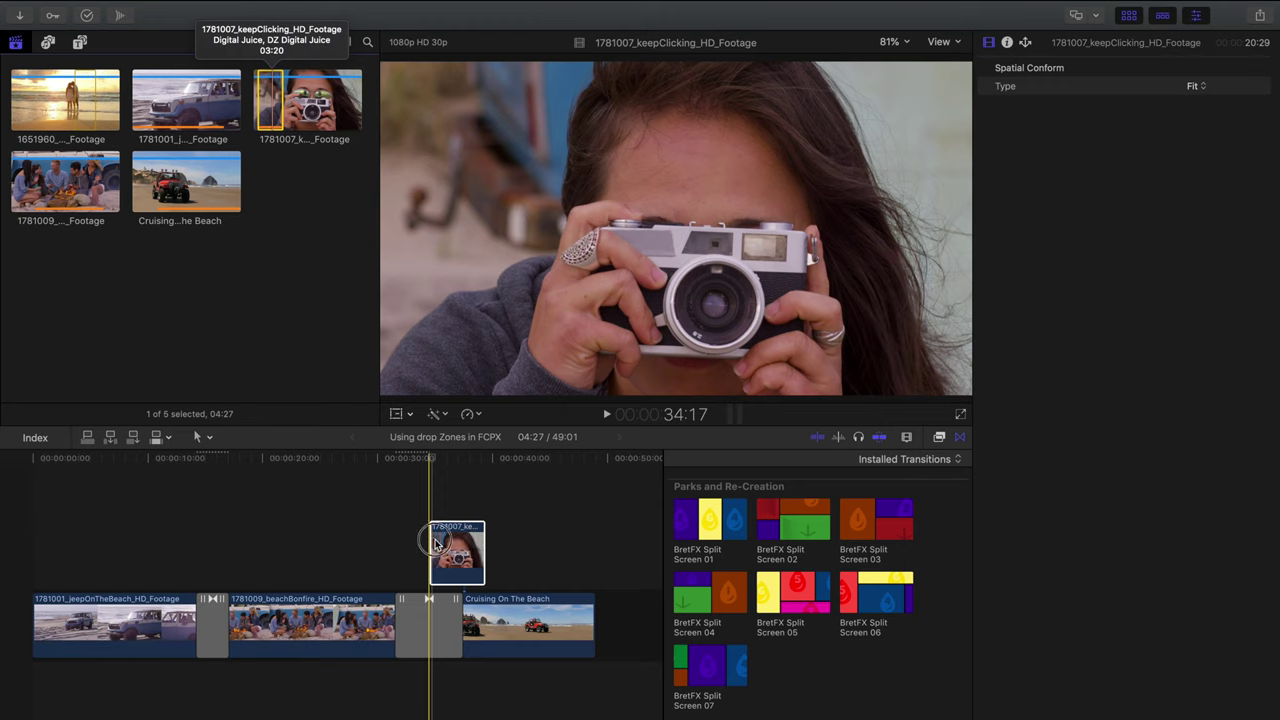
drag(484, 545, 463, 547)
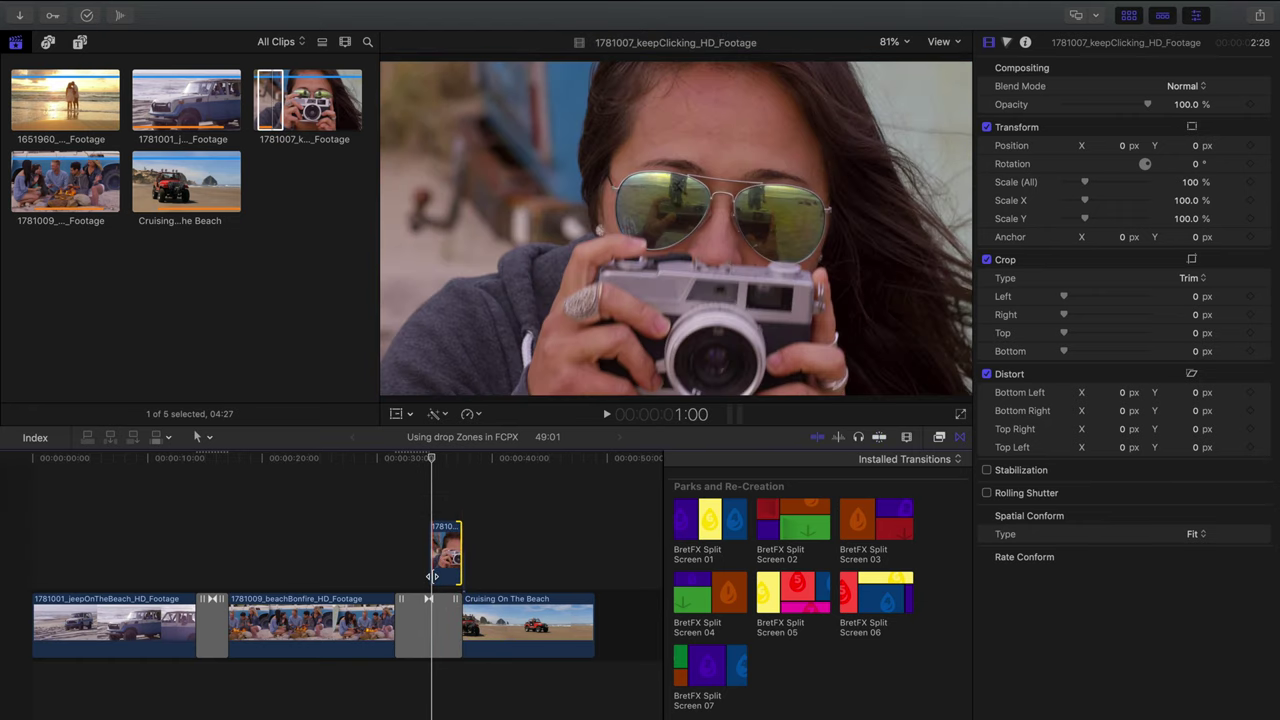
drag(432, 576, 416, 578)
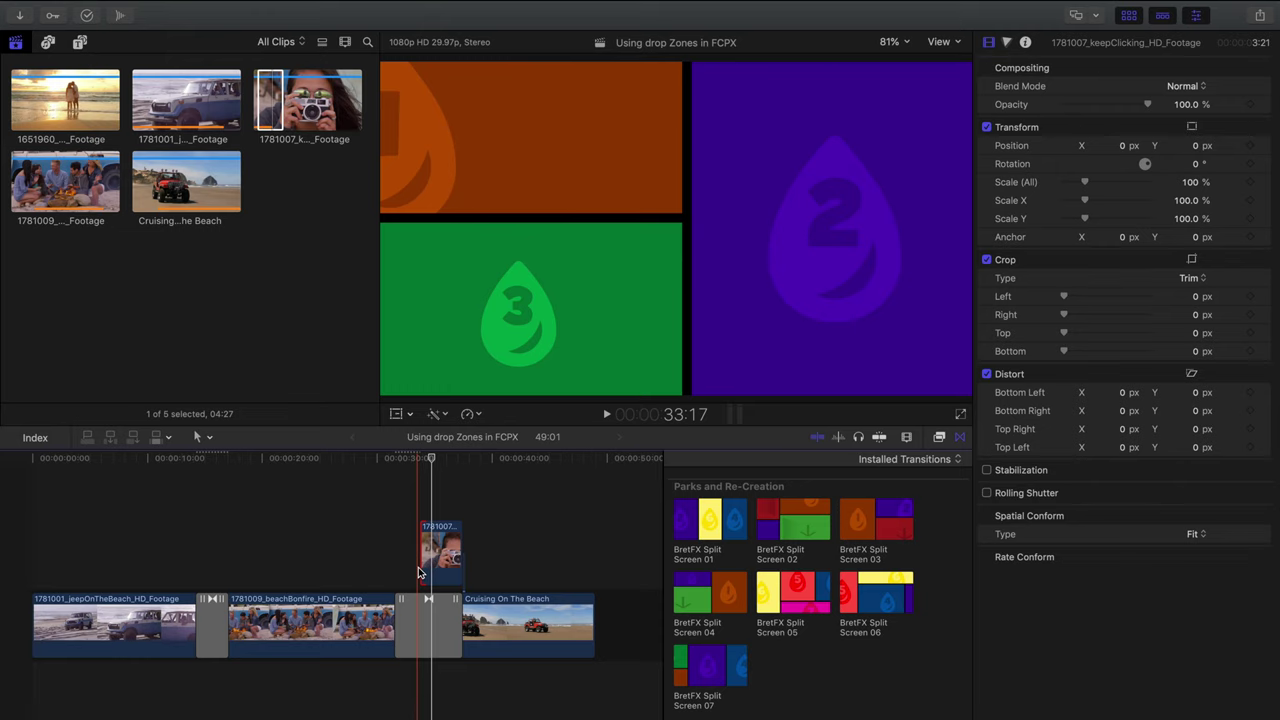
click(80, 44)
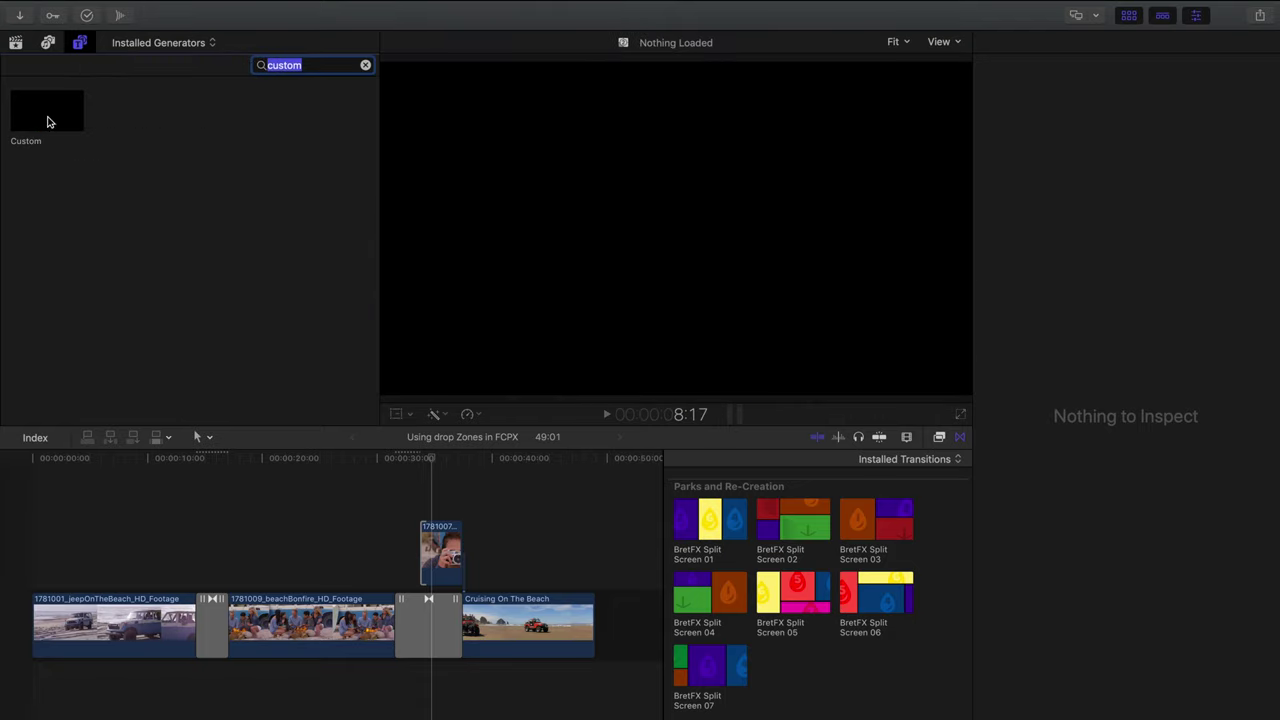
- Place a Custom generator above the transition before the camera shot and select both clips
click(46, 121)
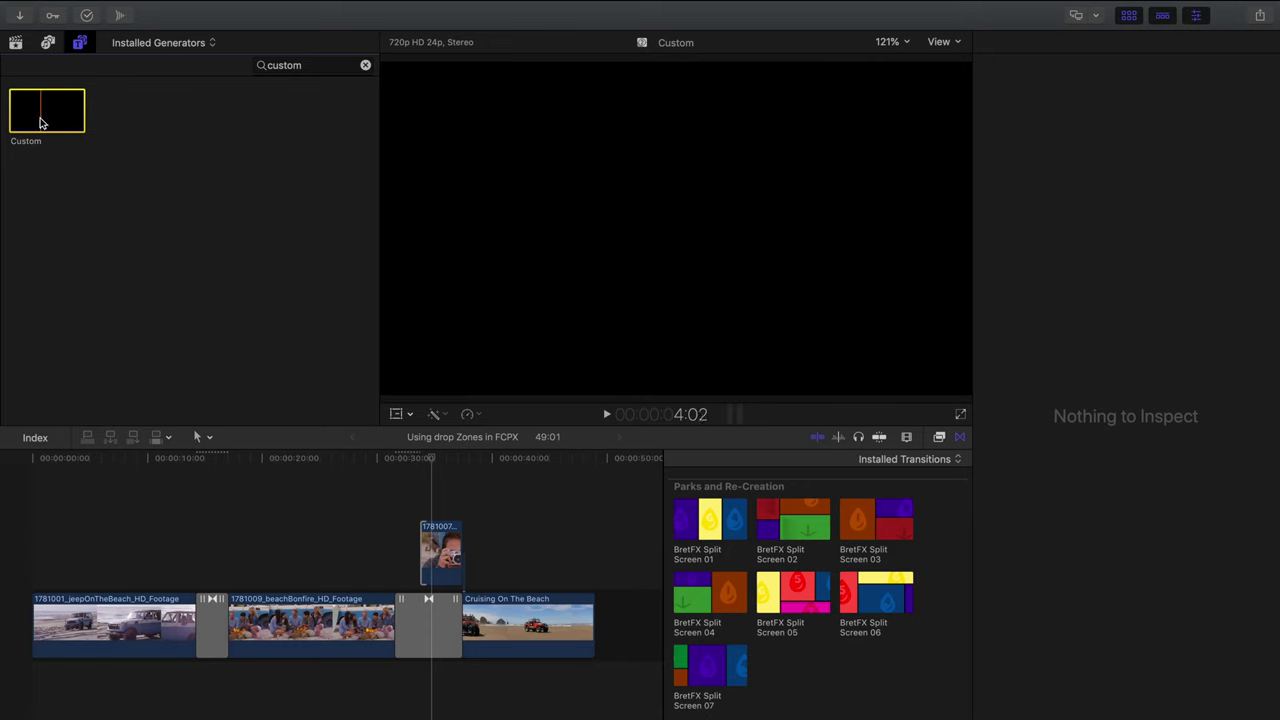
drag(40, 122, 305, 520)
drag(308, 566, 393, 570)
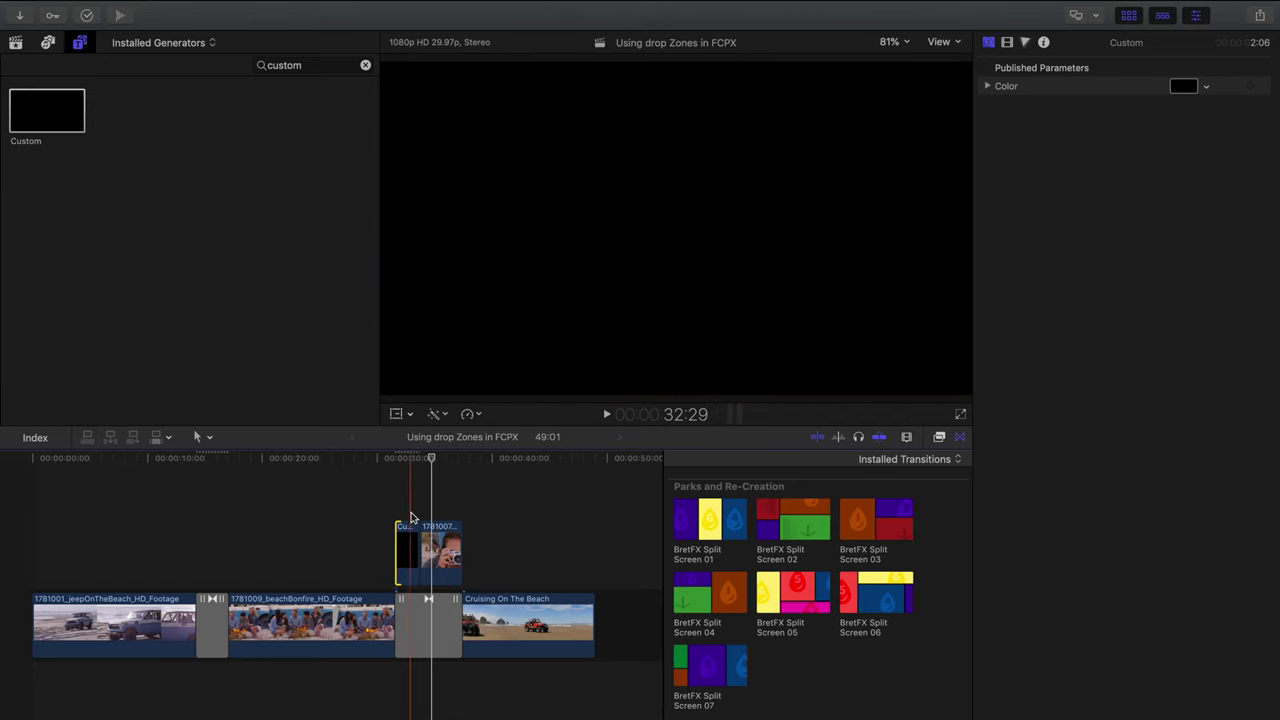
click(412, 518)
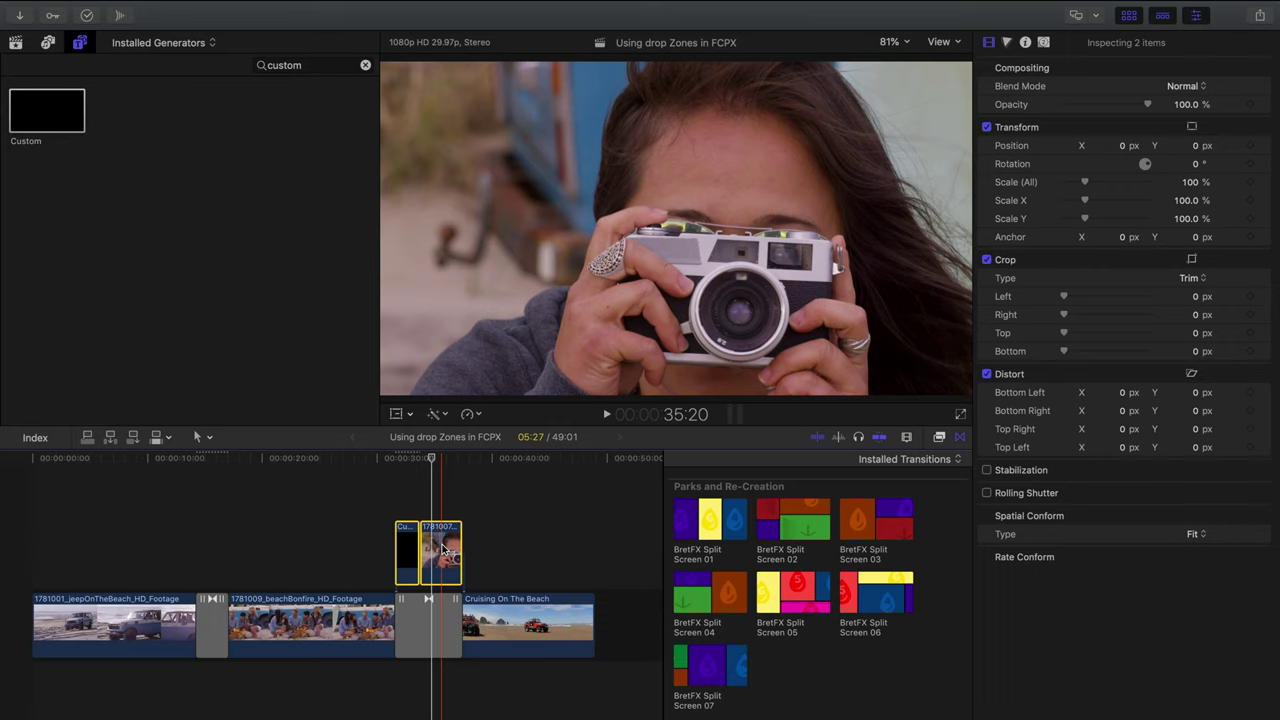
key(alt+g)
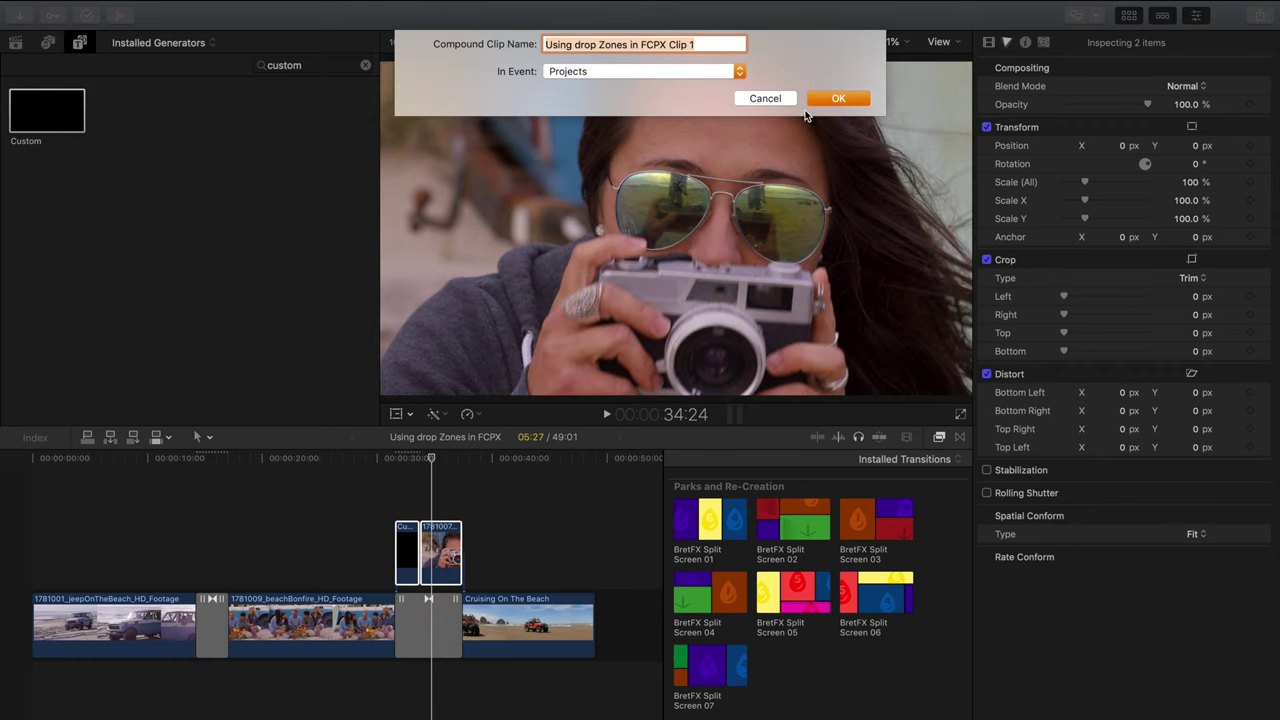
- Create the compound clip 'Using drop Zones in FCPX Clip 1' and select the split-screen transition
click(836, 99)
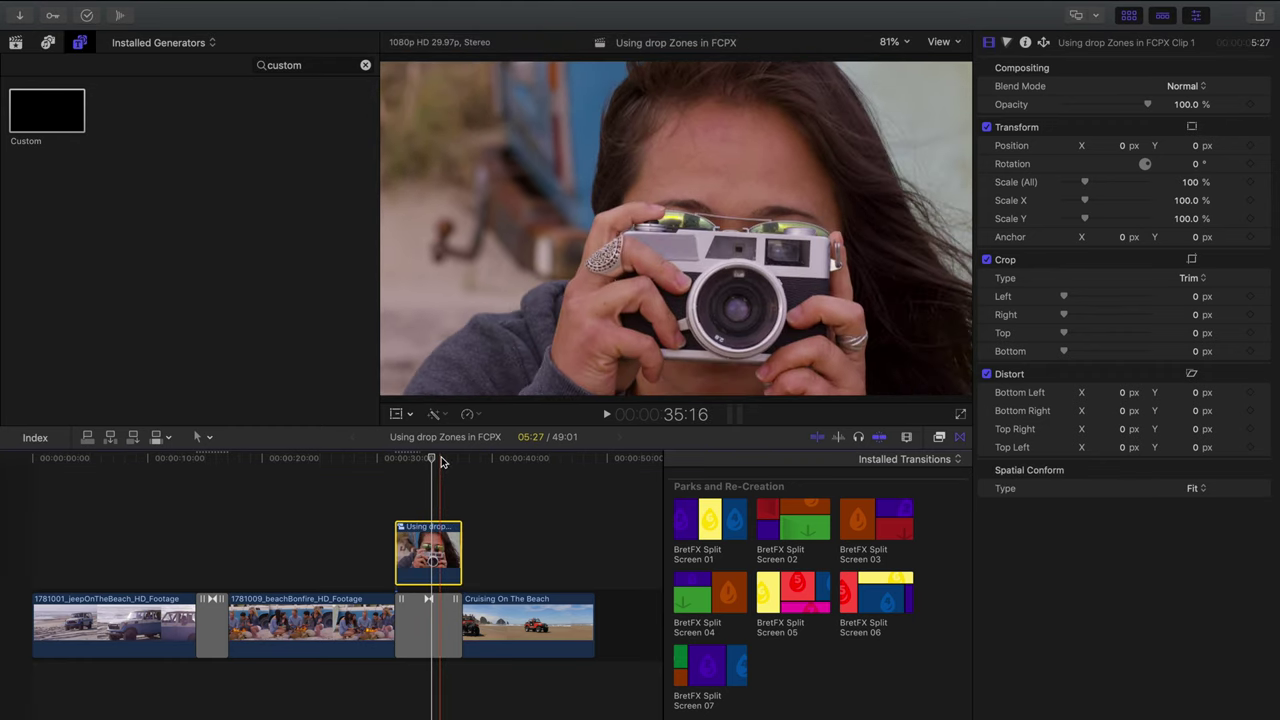
drag(428, 457, 420, 463)
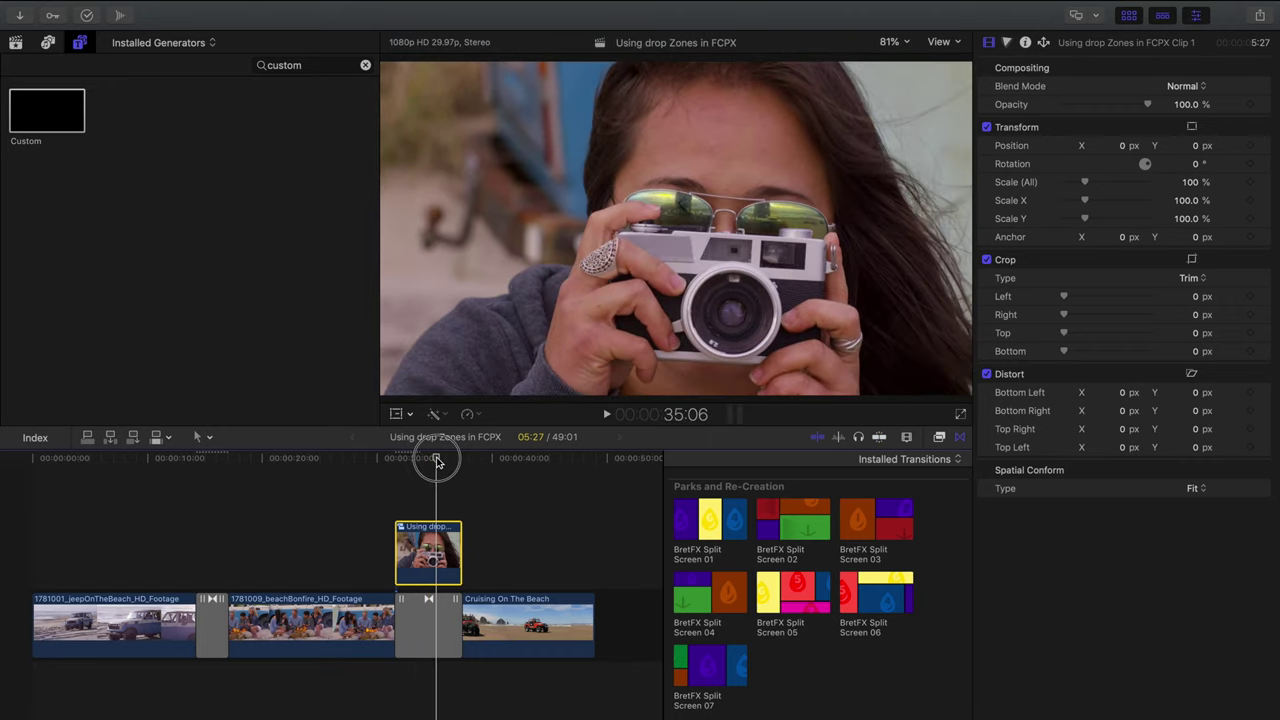
click(430, 628)
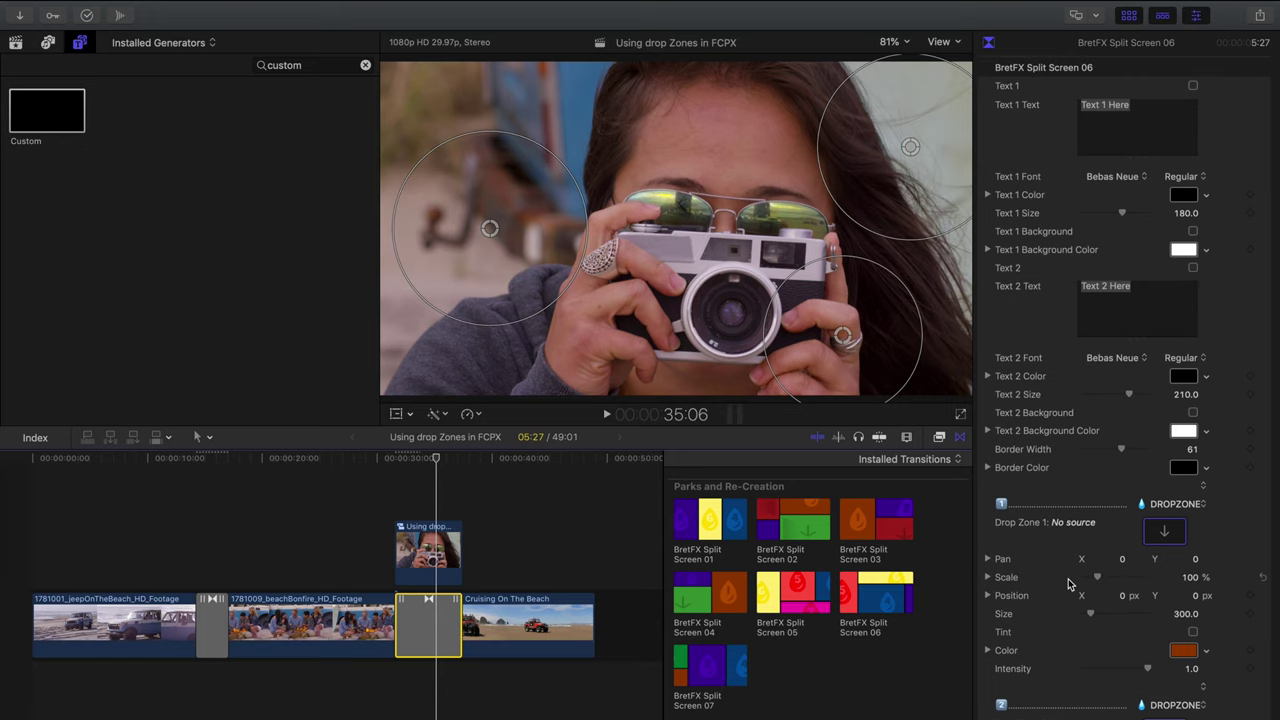
- Apply the 'Using drop Zones in FCPX Clip 1' compound clip as Drop Zone 5's source, then fit the project
scroll(1065, 585, down, 20)
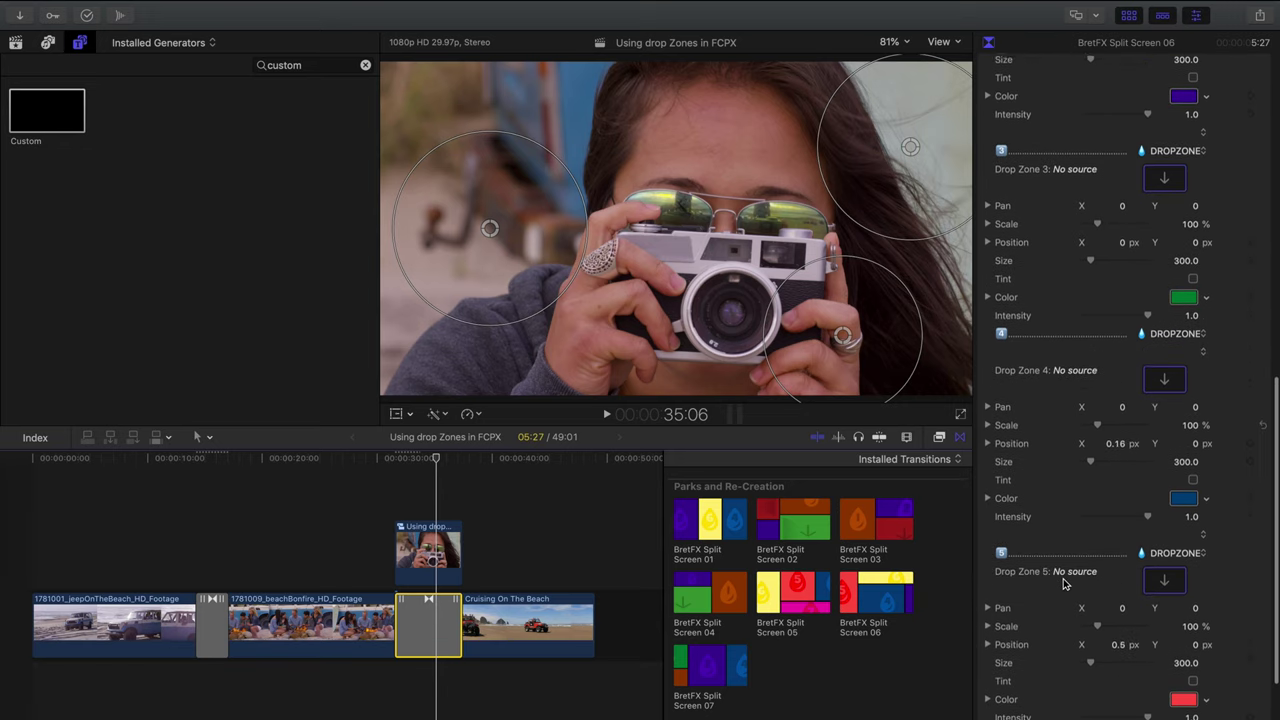
scroll(1065, 585, down, 2)
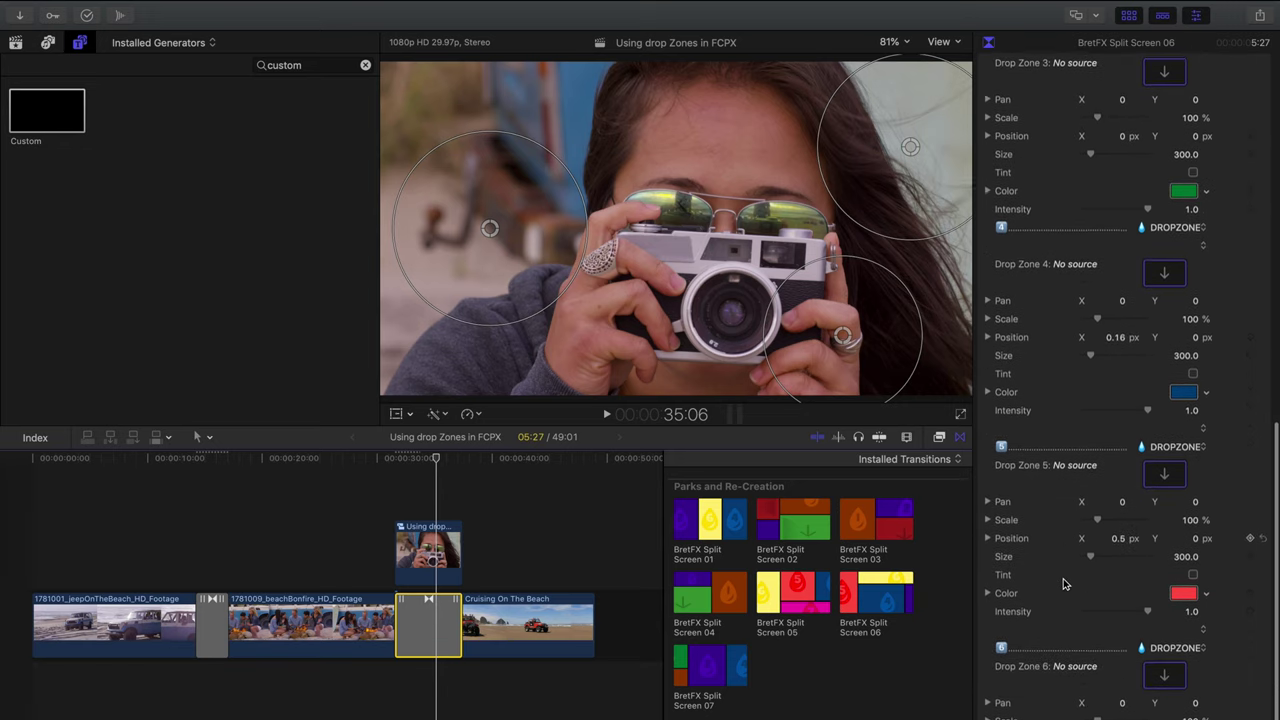
click(1167, 477)
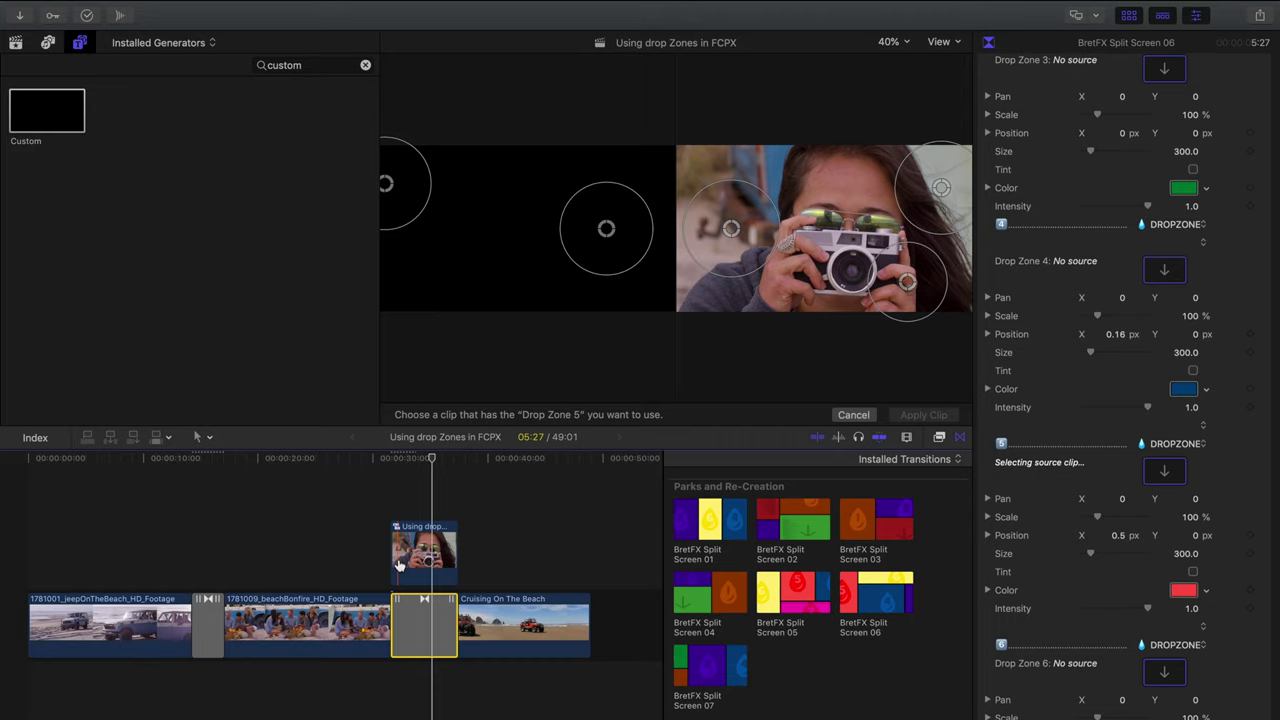
key(super+equal)
key(super+equal)
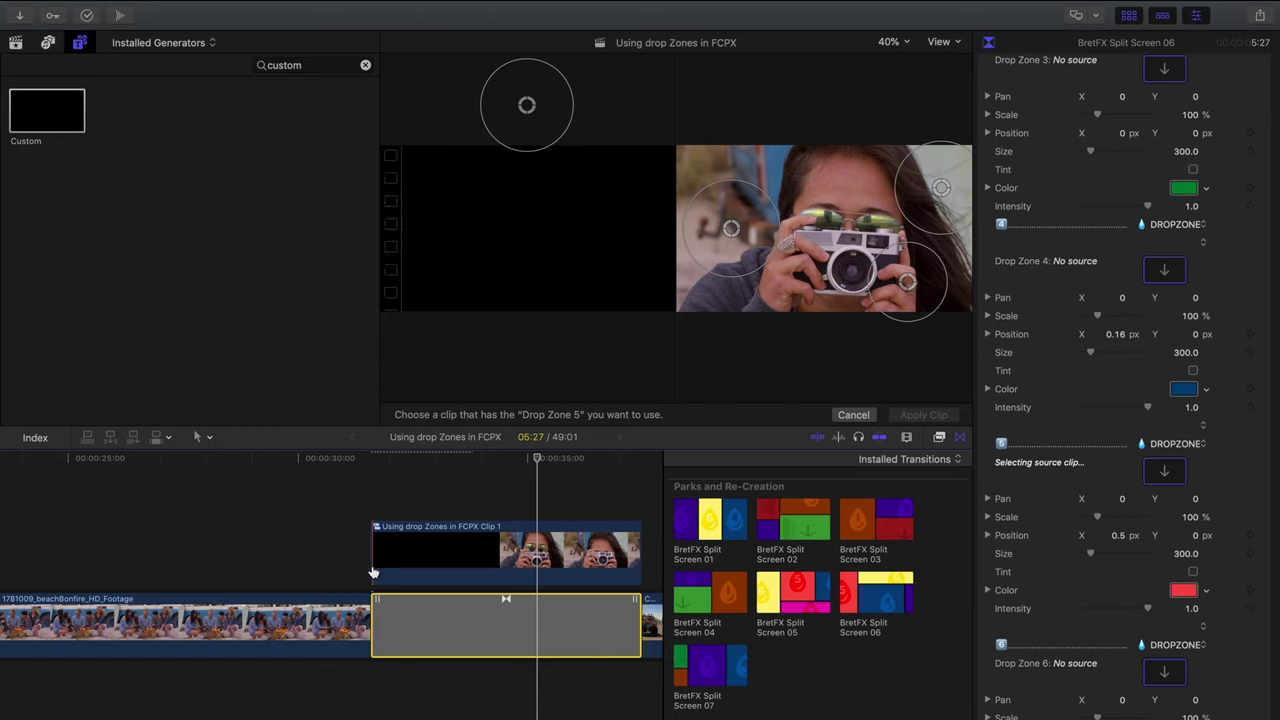
click(371, 572)
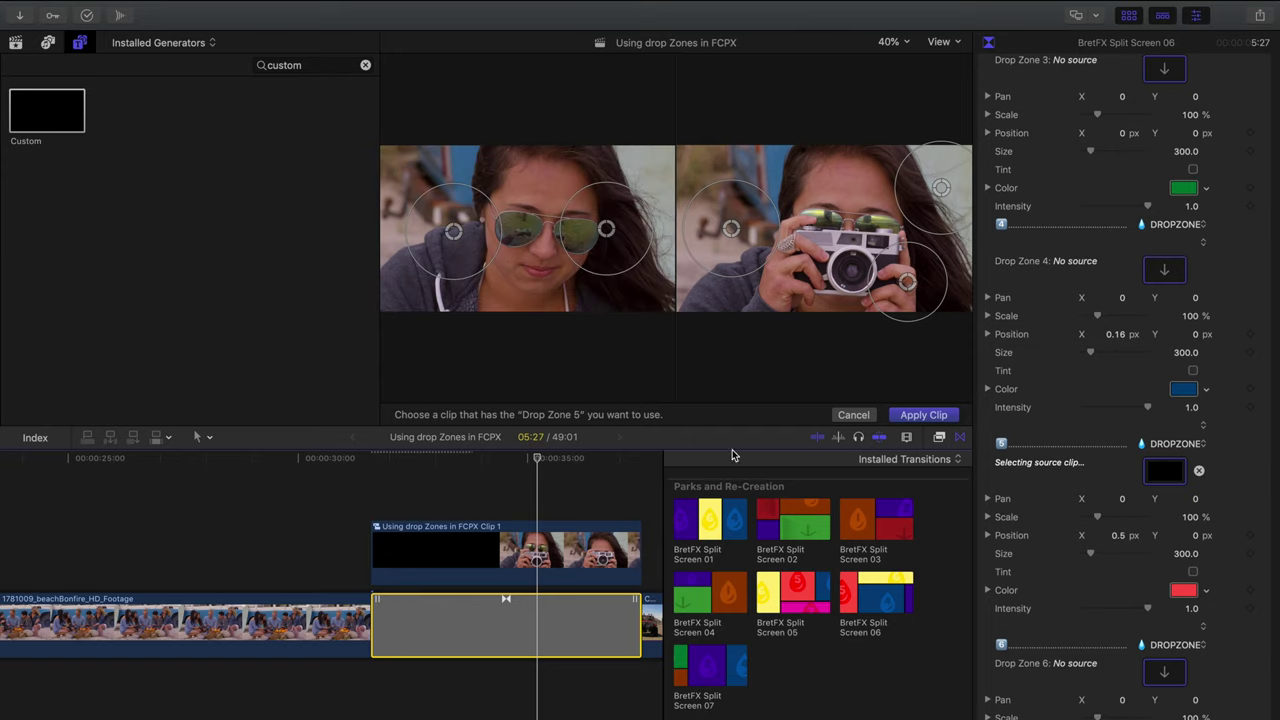
click(923, 415)
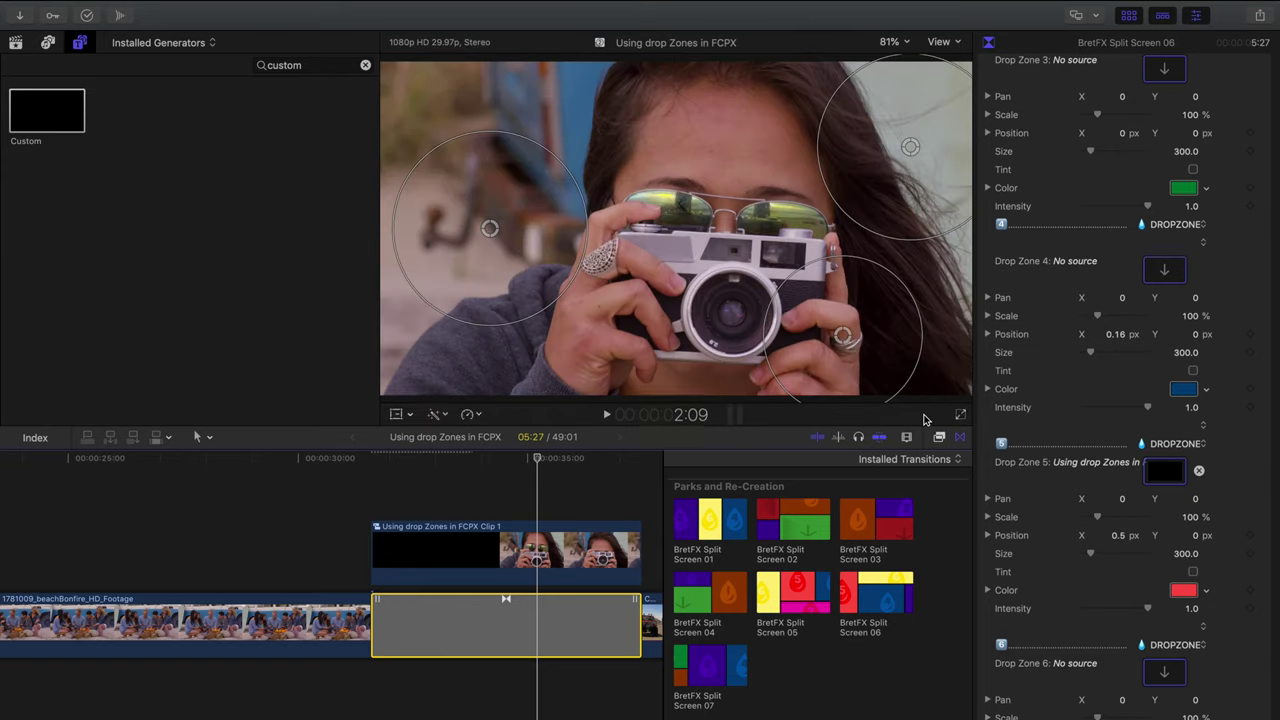
click(367, 460)
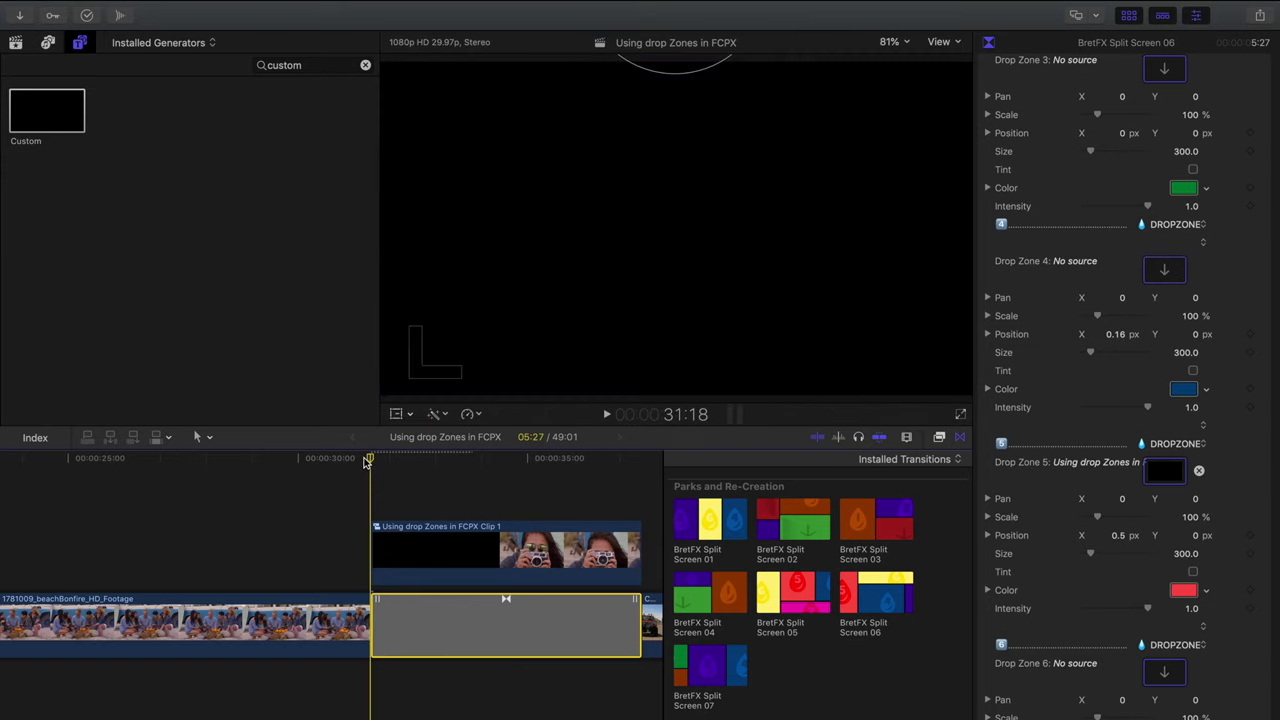
key(shift+z)
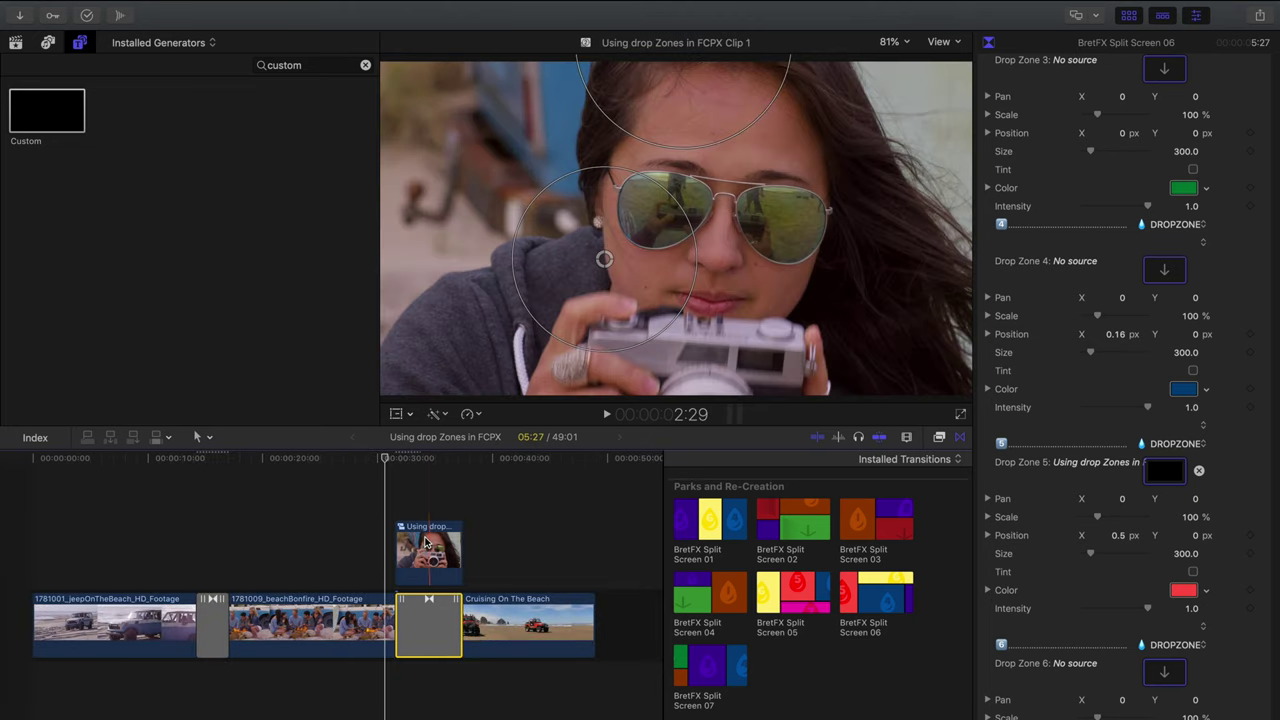
- Preview the transition twice from just before it, pausing mid-transition, and select it
click(425, 543)
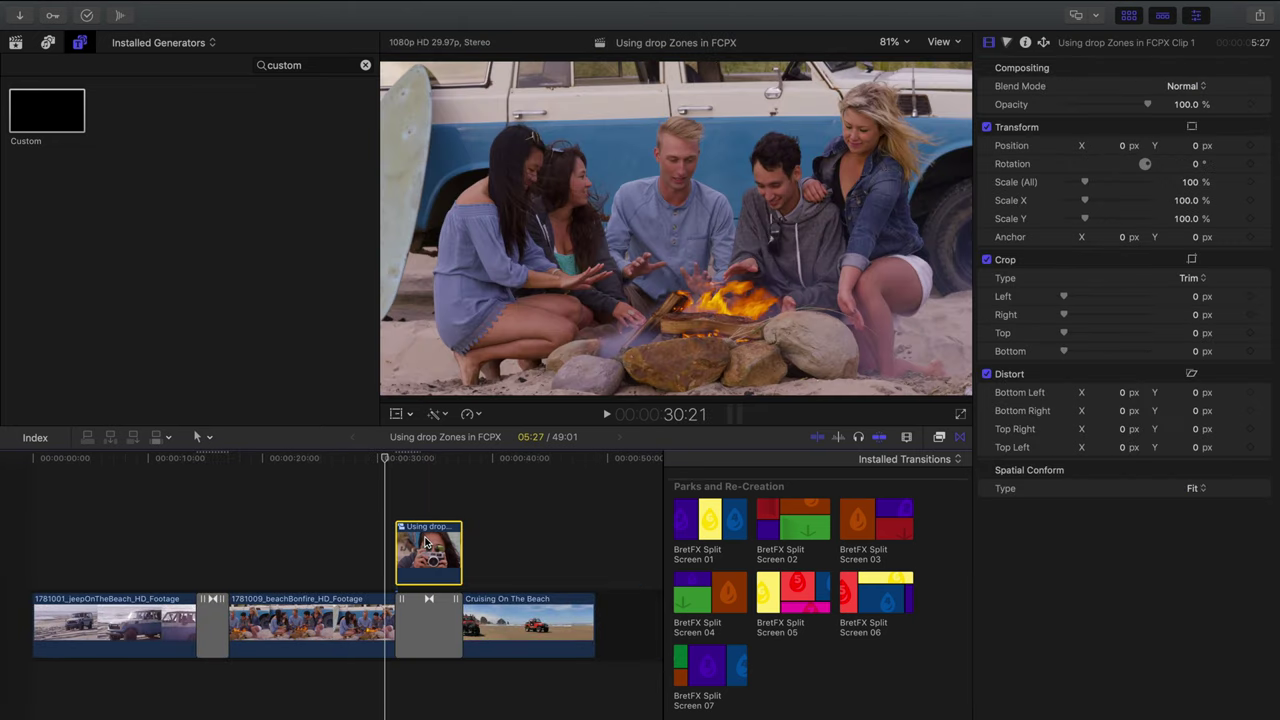
click(383, 460)
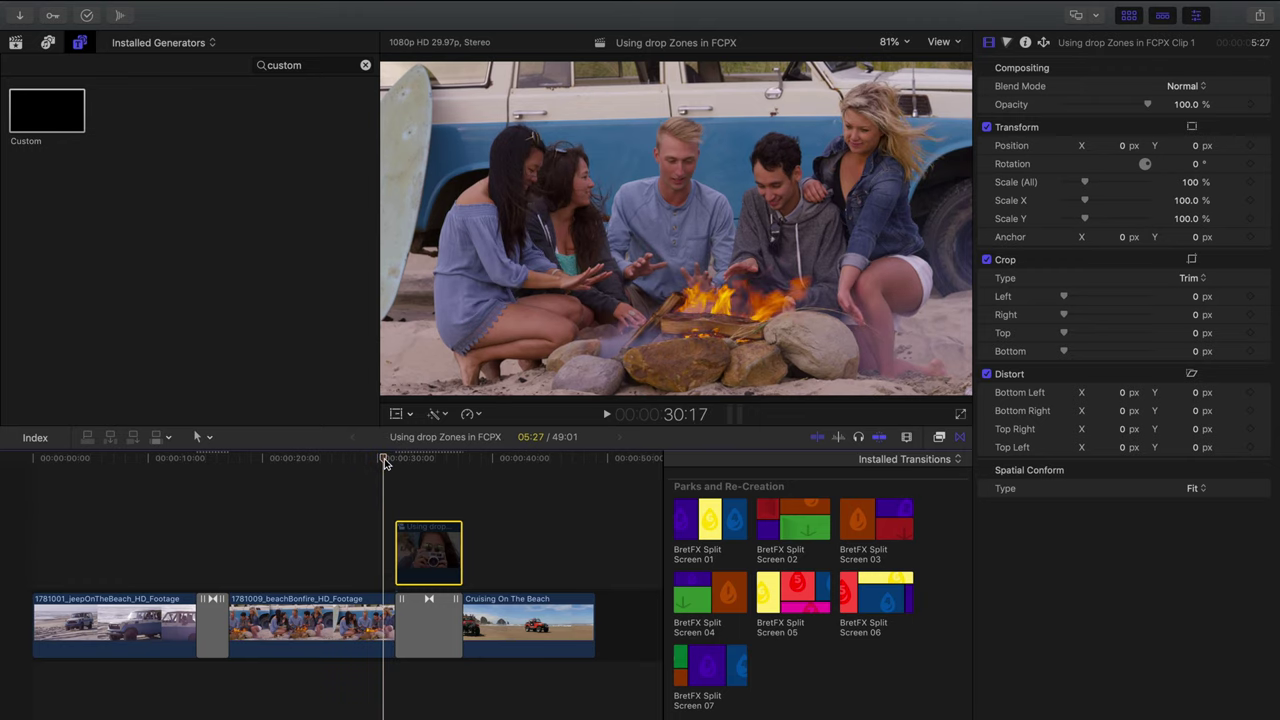
key(space)
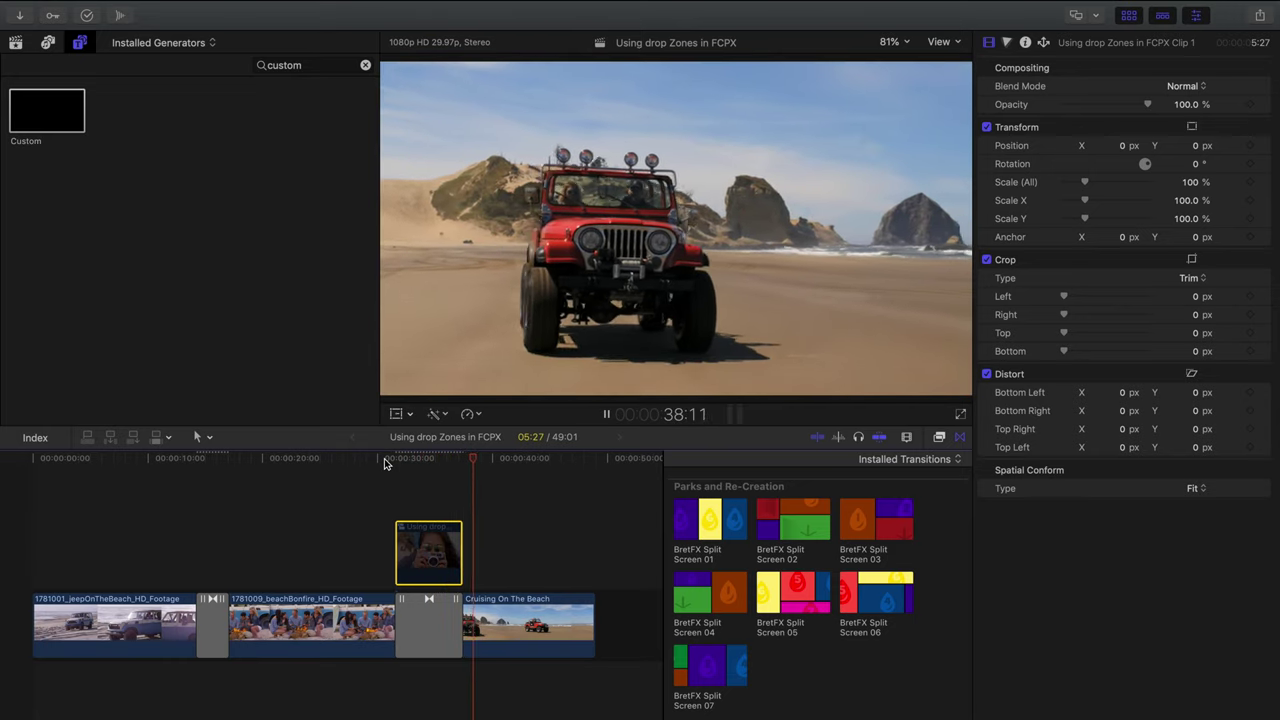
click(384, 460)
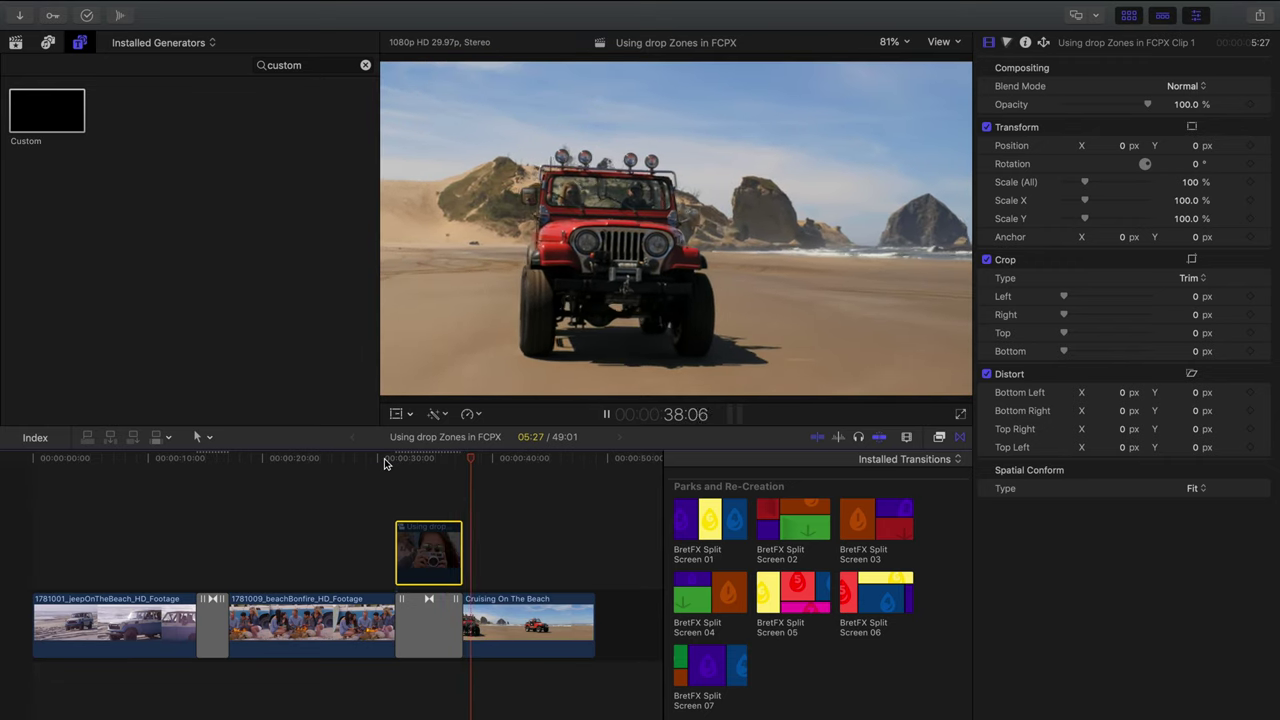
click(385, 460)
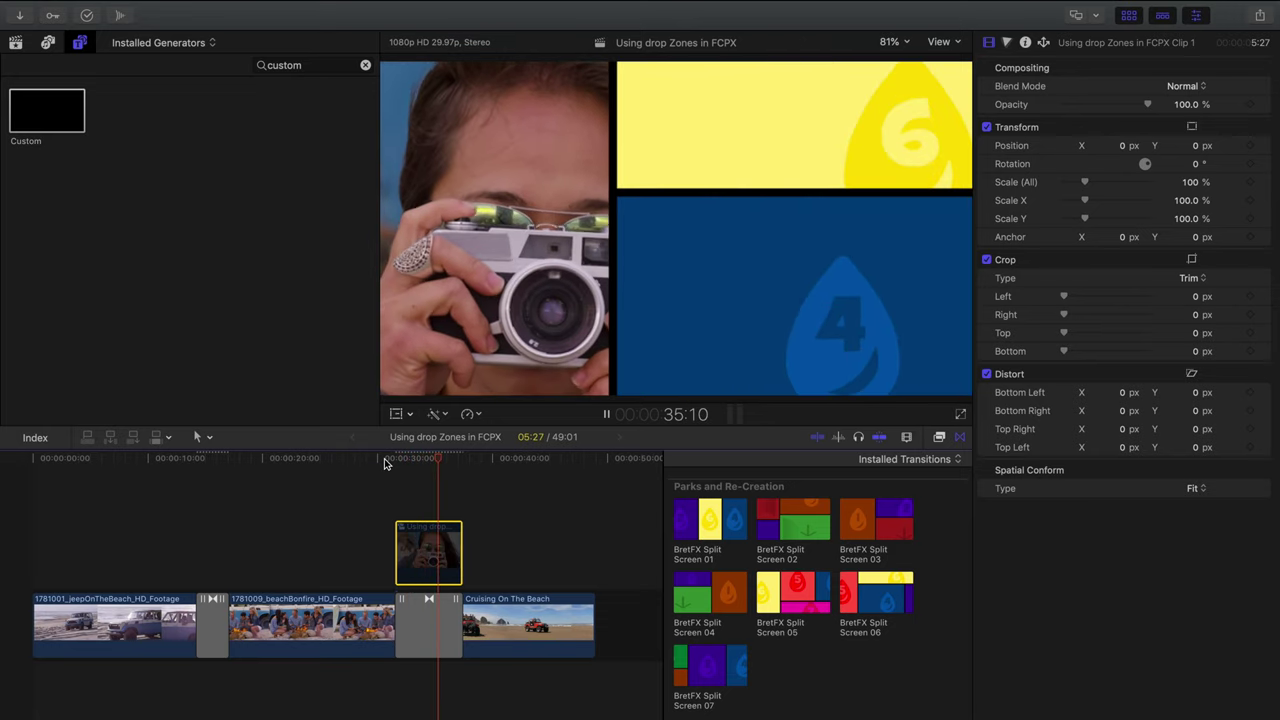
key(space)
click(588, 378)
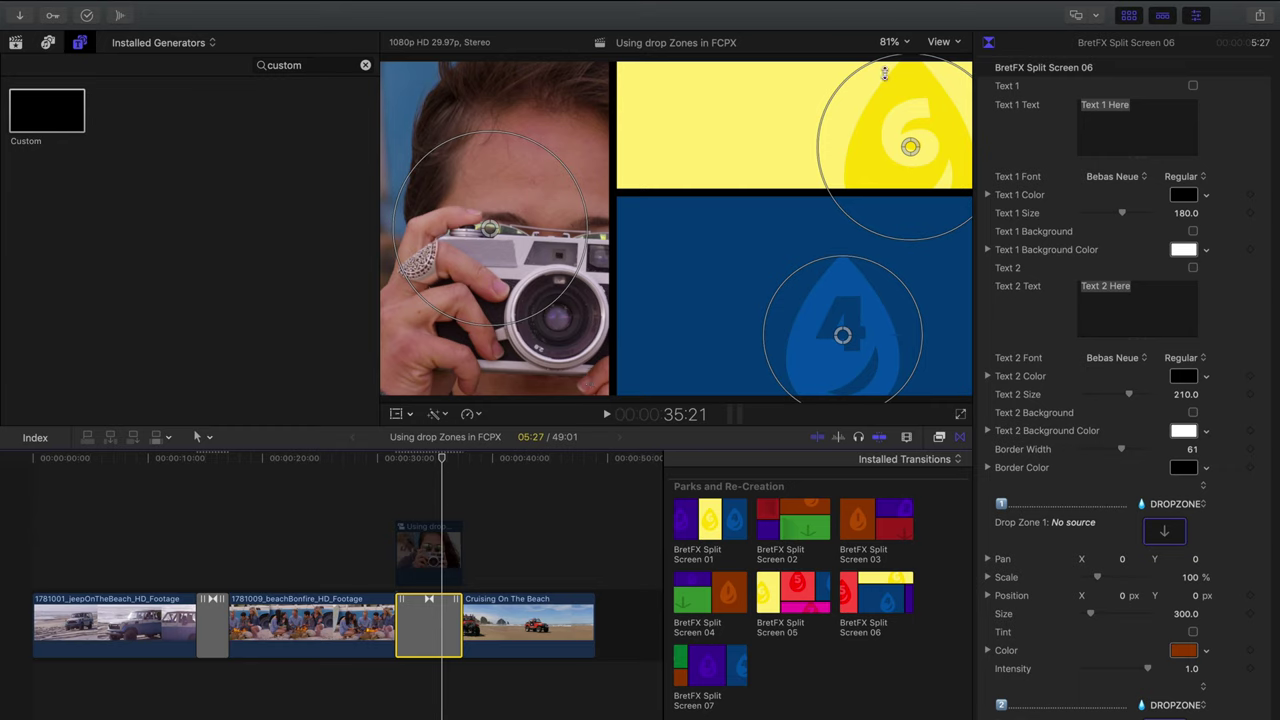
- Zoom the viewer to 50%, then scale down and pan the camera shot in the first panel
click(893, 43)
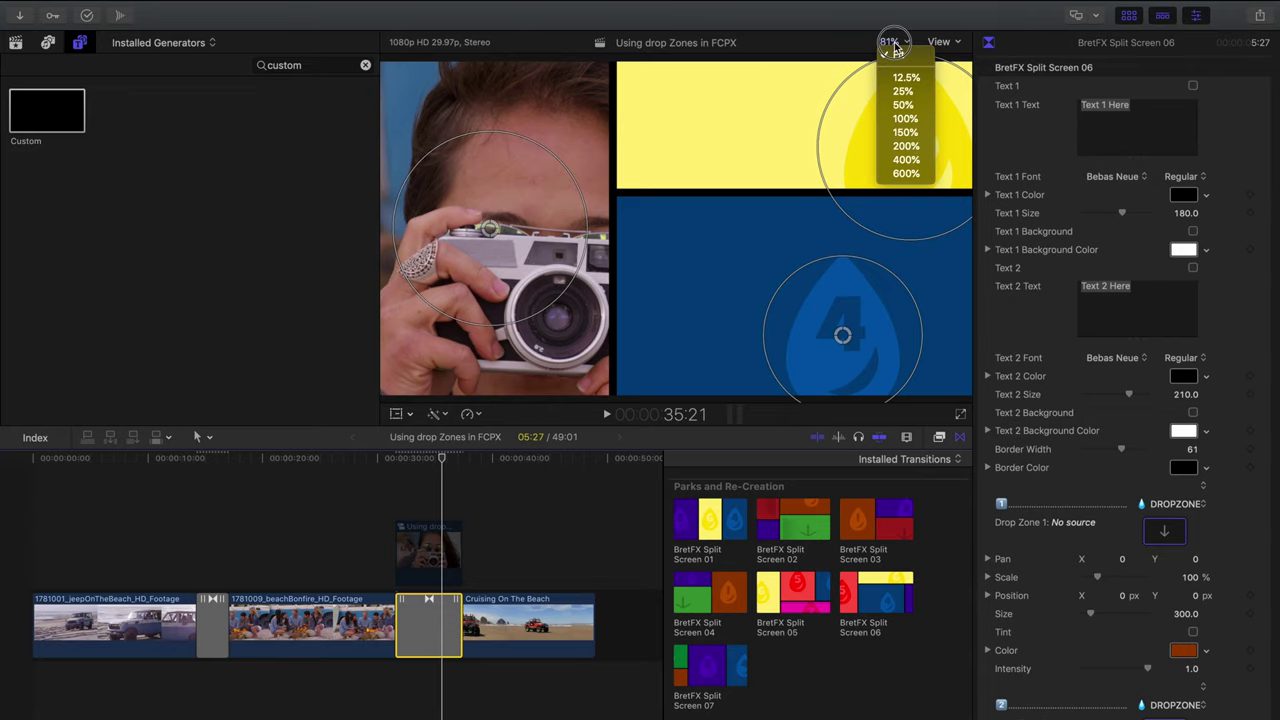
click(905, 107)
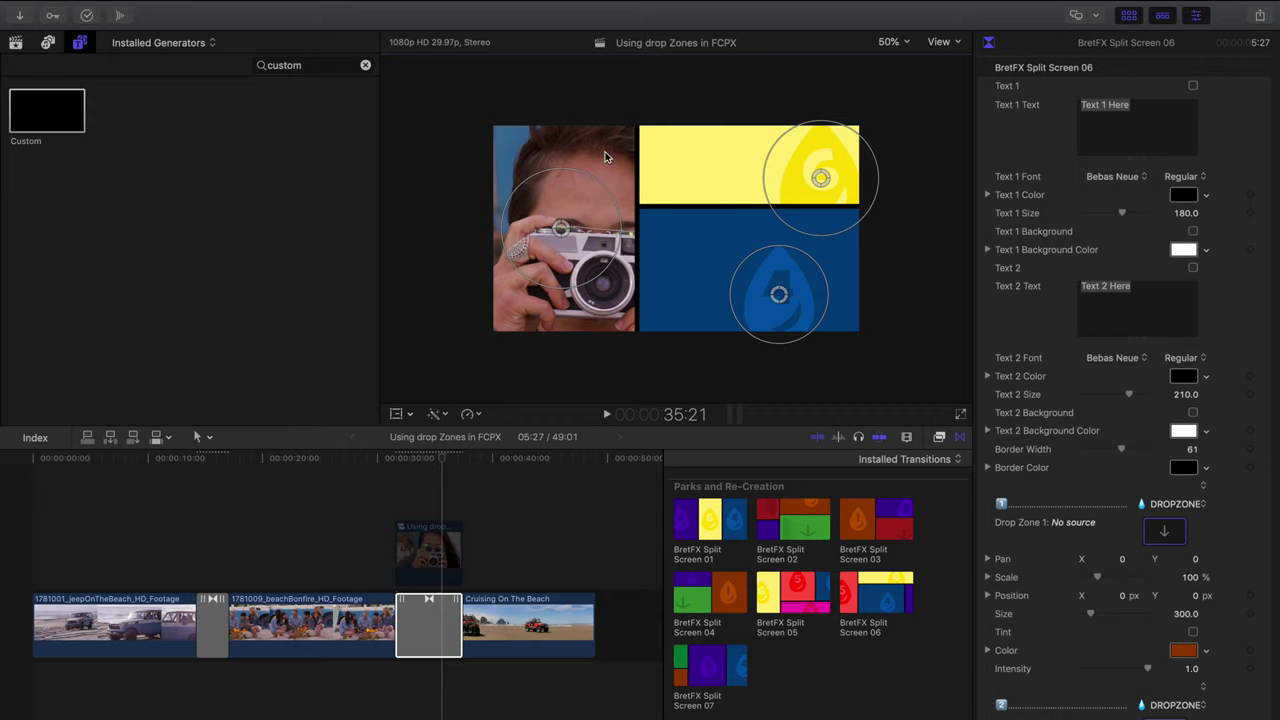
mouse_move(594, 183)
mouse_down()
mouse_move(582, 192)
mouse_move(617, 172)
mouse_up()
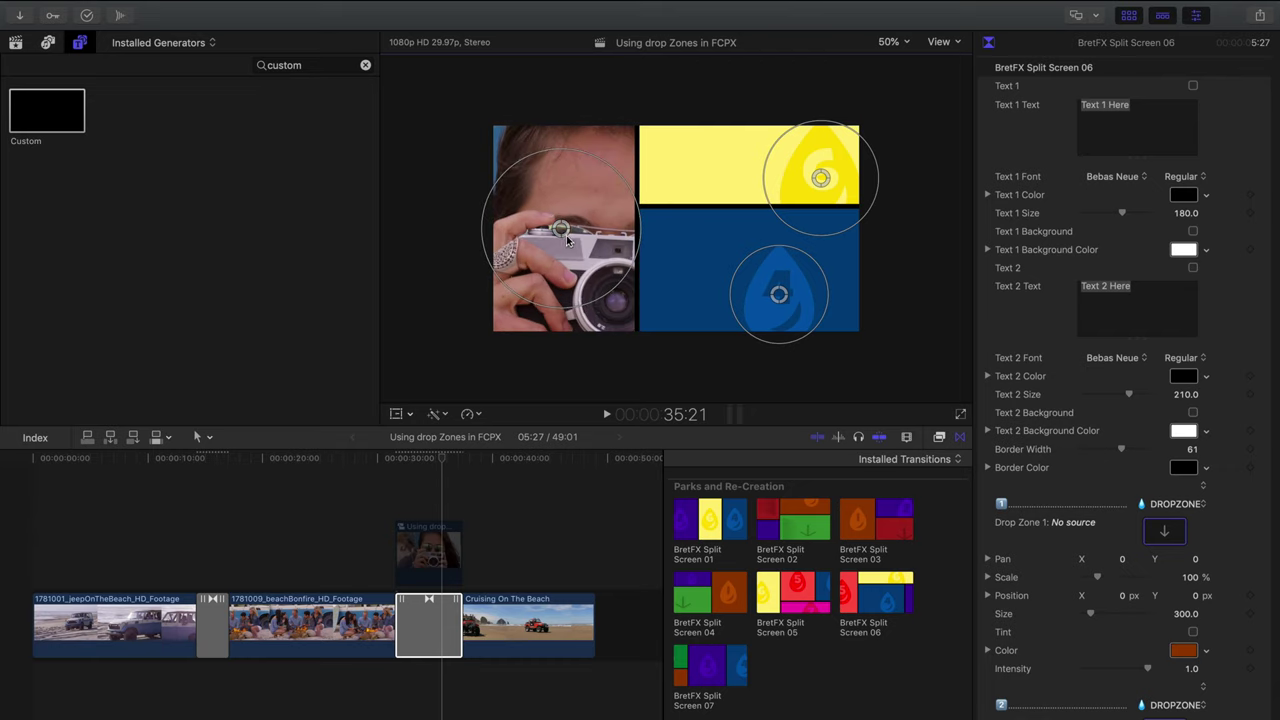
mouse_move(562, 234)
mouse_down()
mouse_move(540, 232)
mouse_move(569, 236)
mouse_up()
scroll(568, 234, down, 2)
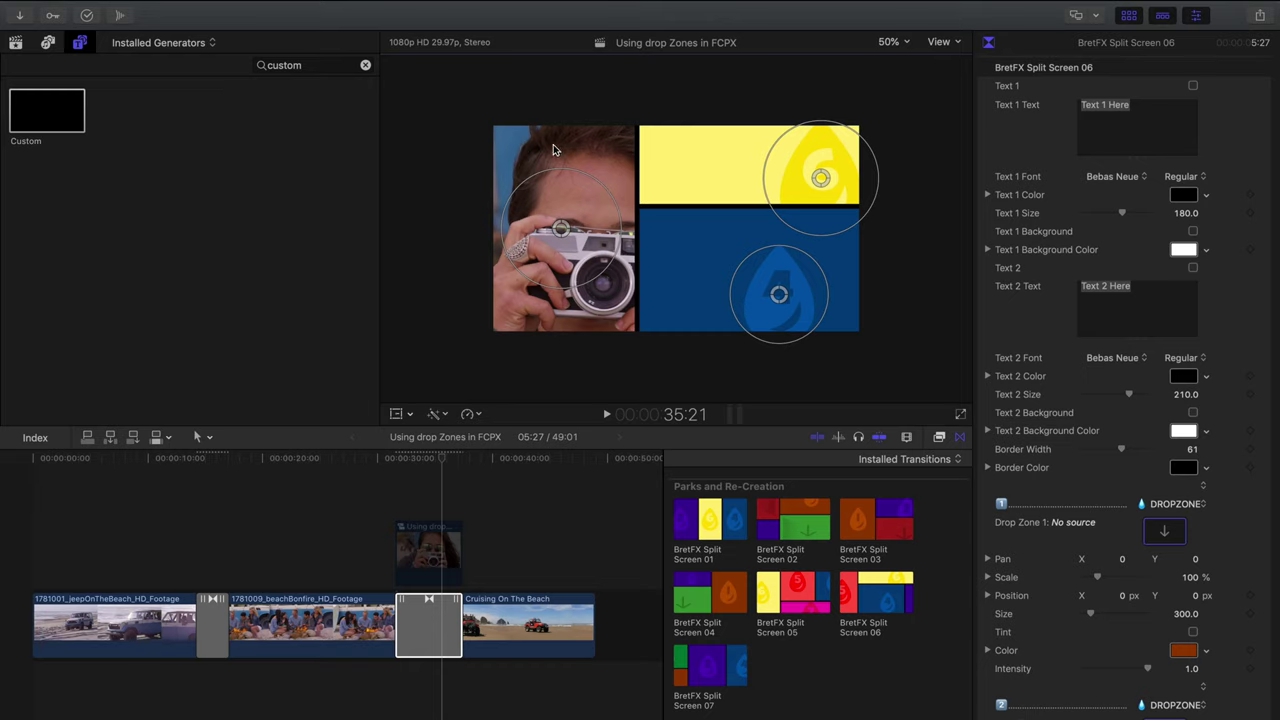
double_click(615, 150)
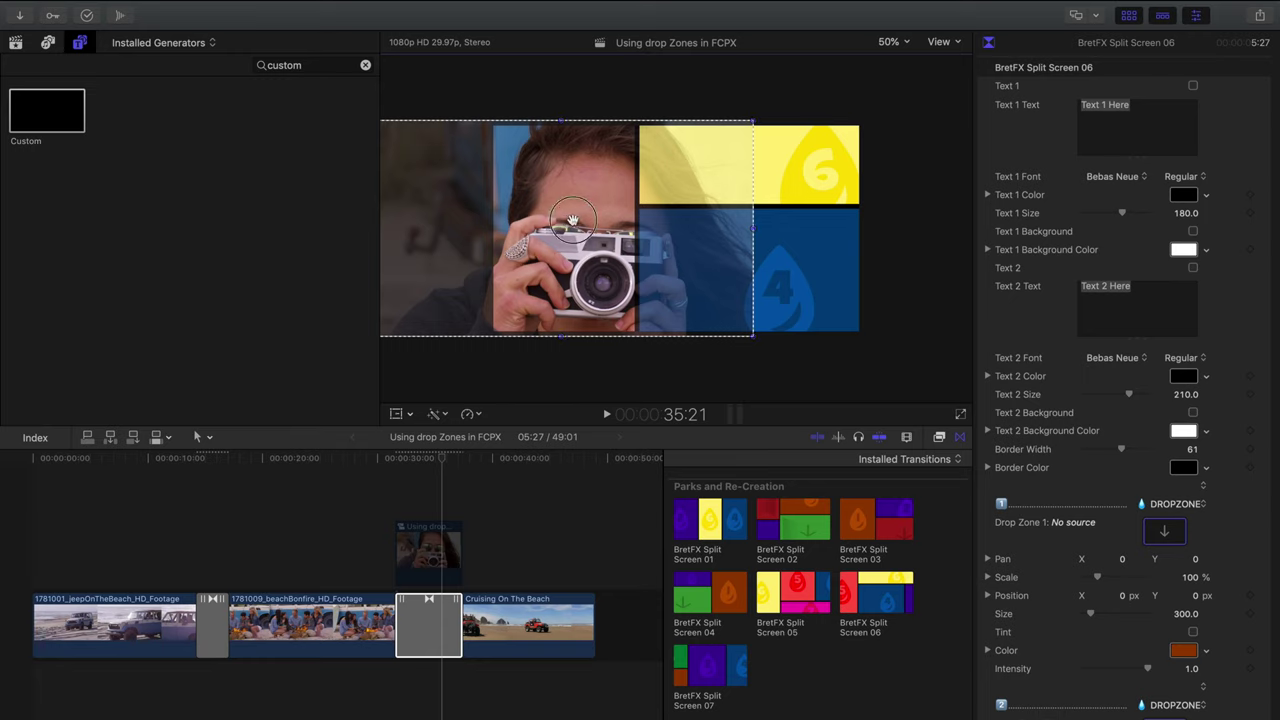
- Shift the image left and resize it between 74% and 82% to frame the woman and camera
drag(572, 219, 541, 220)
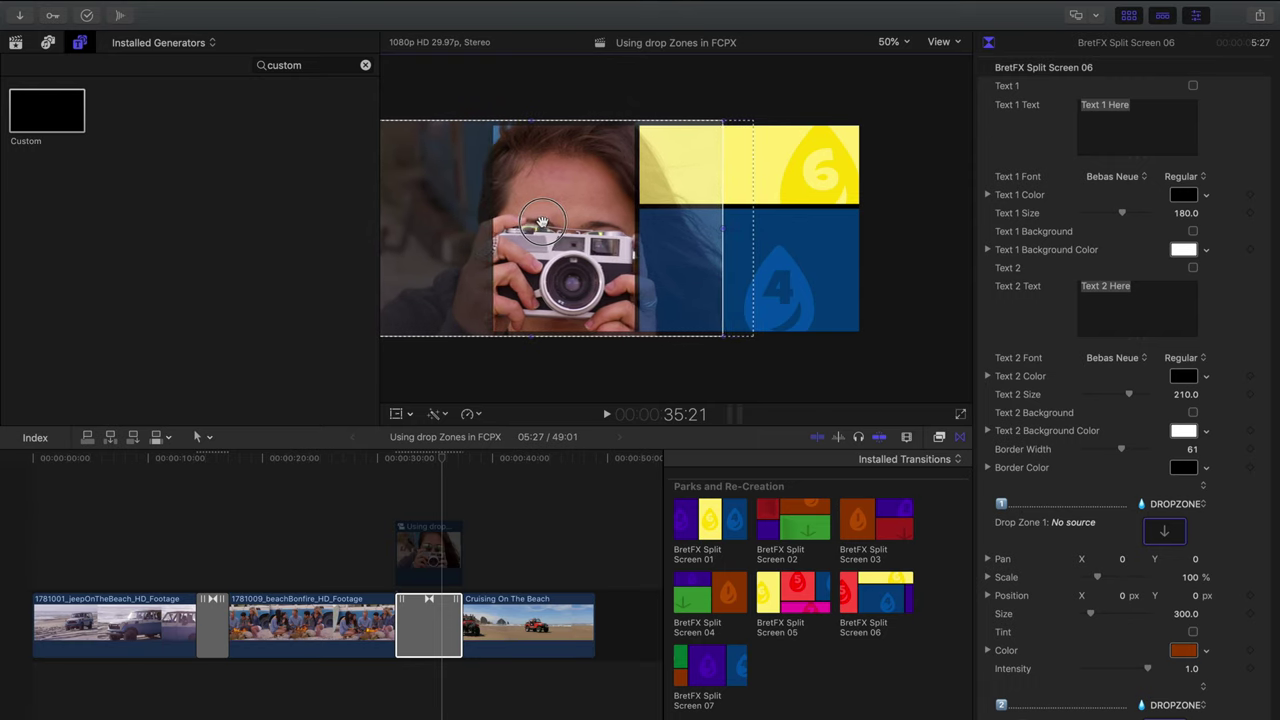
mouse_move(723, 121)
mouse_down()
mouse_move(677, 149)
mouse_move(727, 120)
mouse_up()
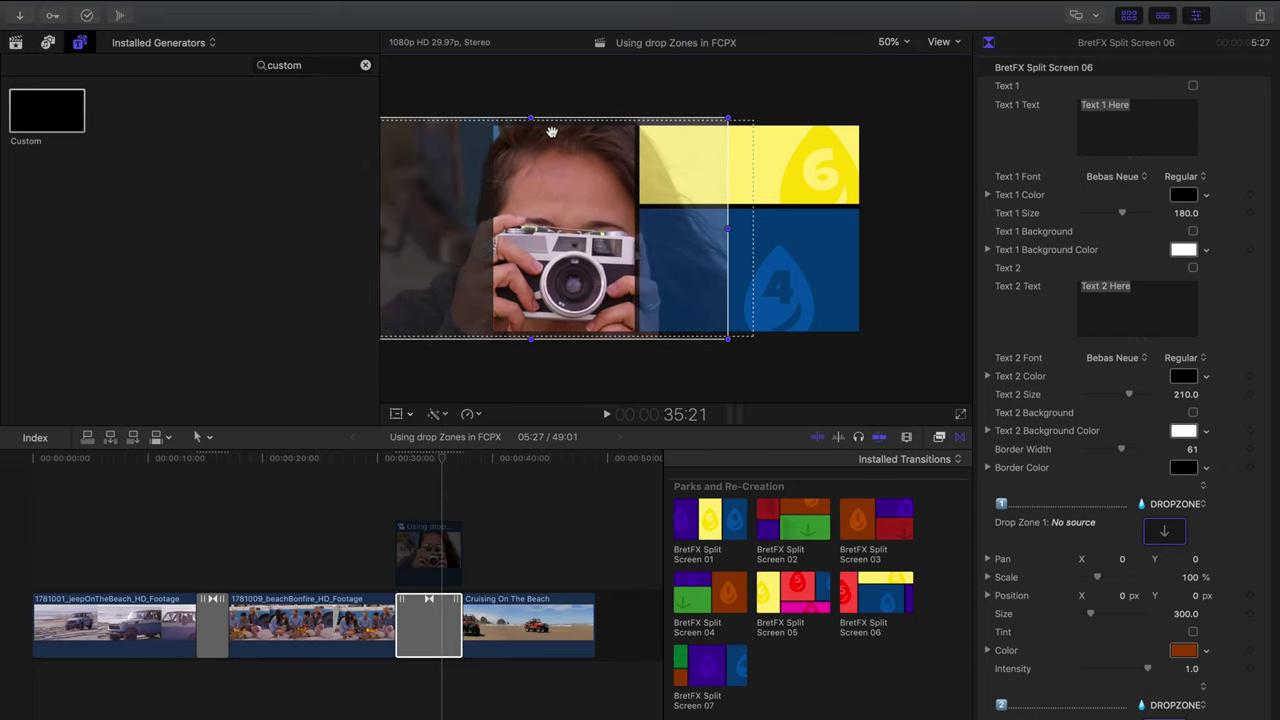
mouse_move(533, 120)
mouse_down()
mouse_move(526, 147)
mouse_move(538, 121)
mouse_up()
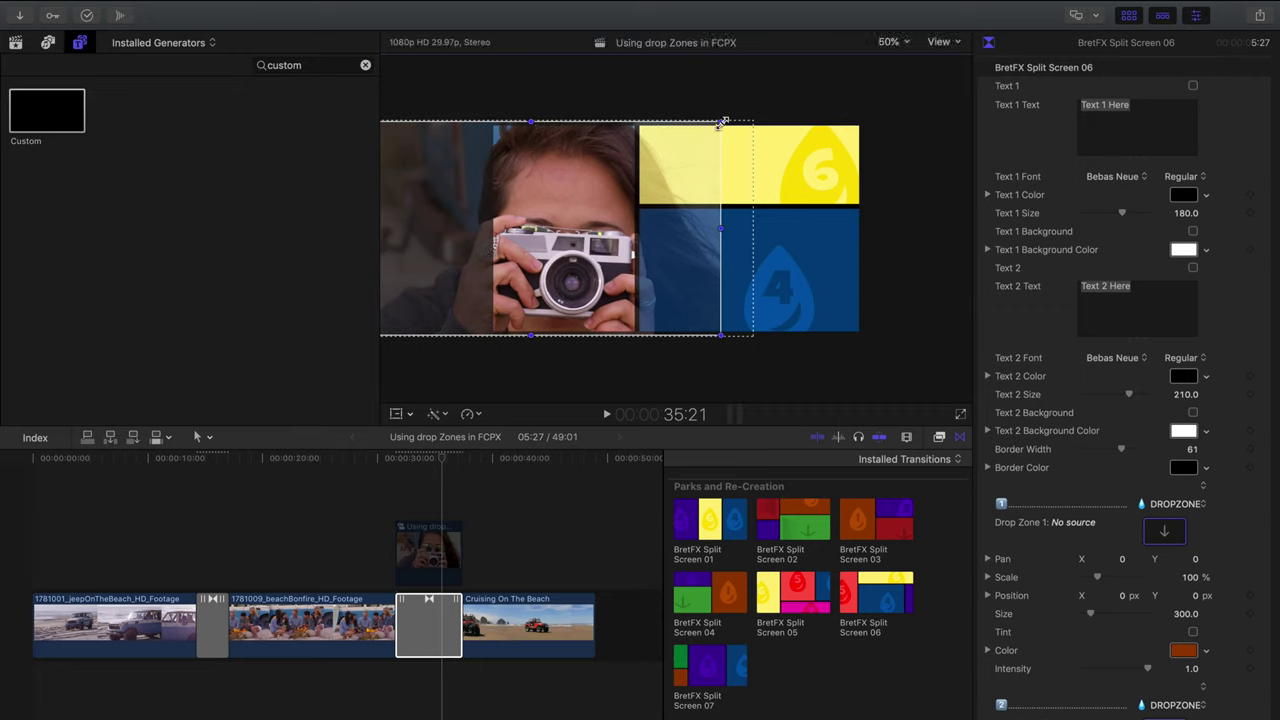
mouse_move(720, 122)
mouse_down()
mouse_move(597, 192)
mouse_move(729, 119)
mouse_up()
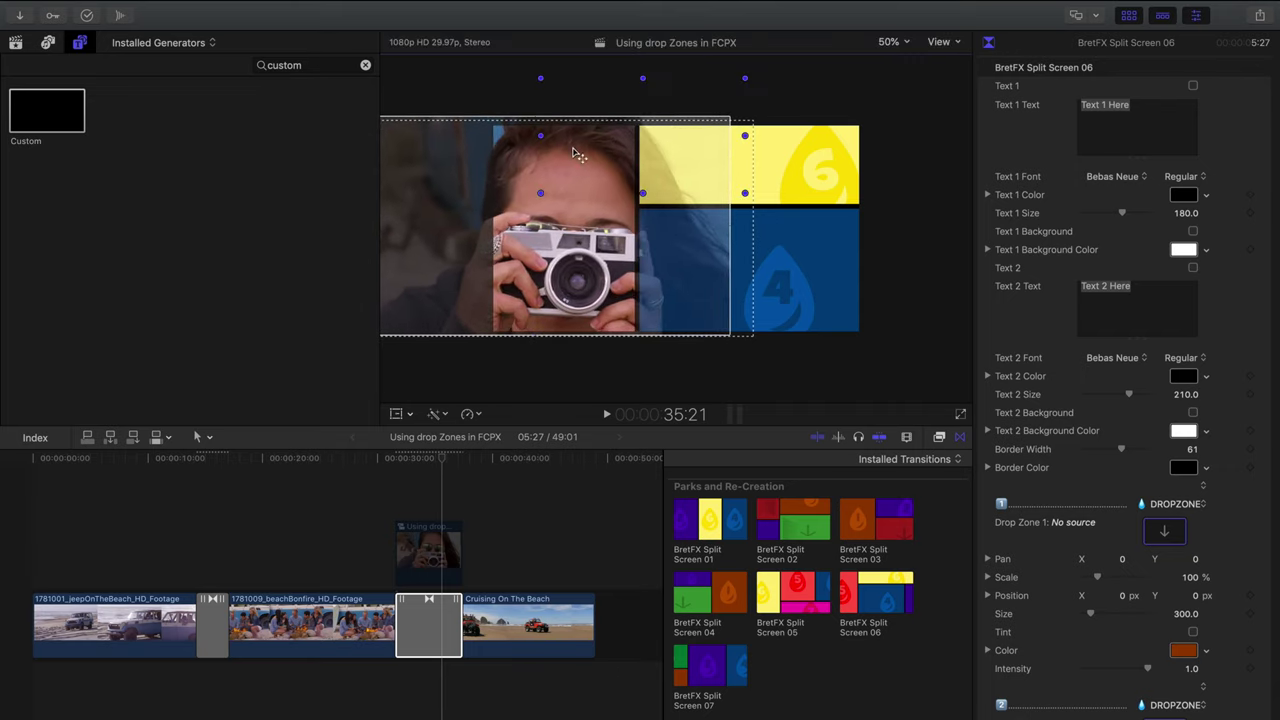
mouse_move(534, 117)
mouse_down()
mouse_move(531, 157)
mouse_move(531, 114)
mouse_move(534, 131)
mouse_move(539, 121)
mouse_up()
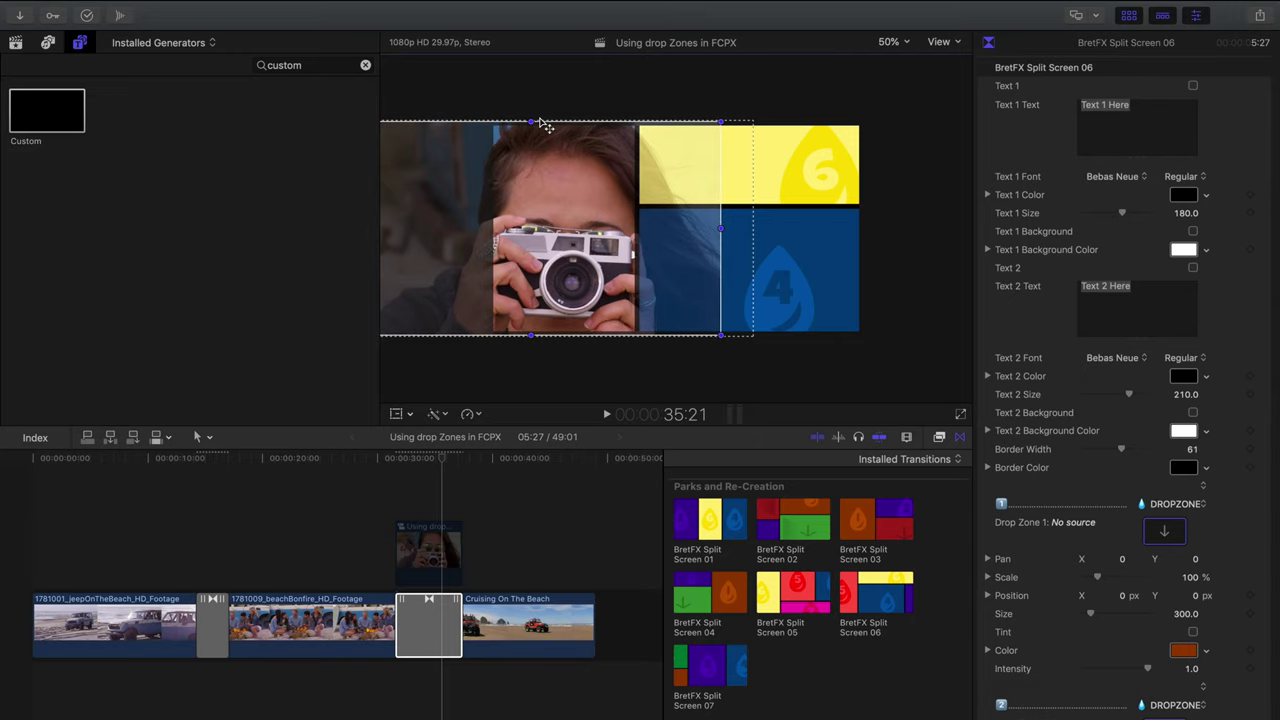
click(440, 485)
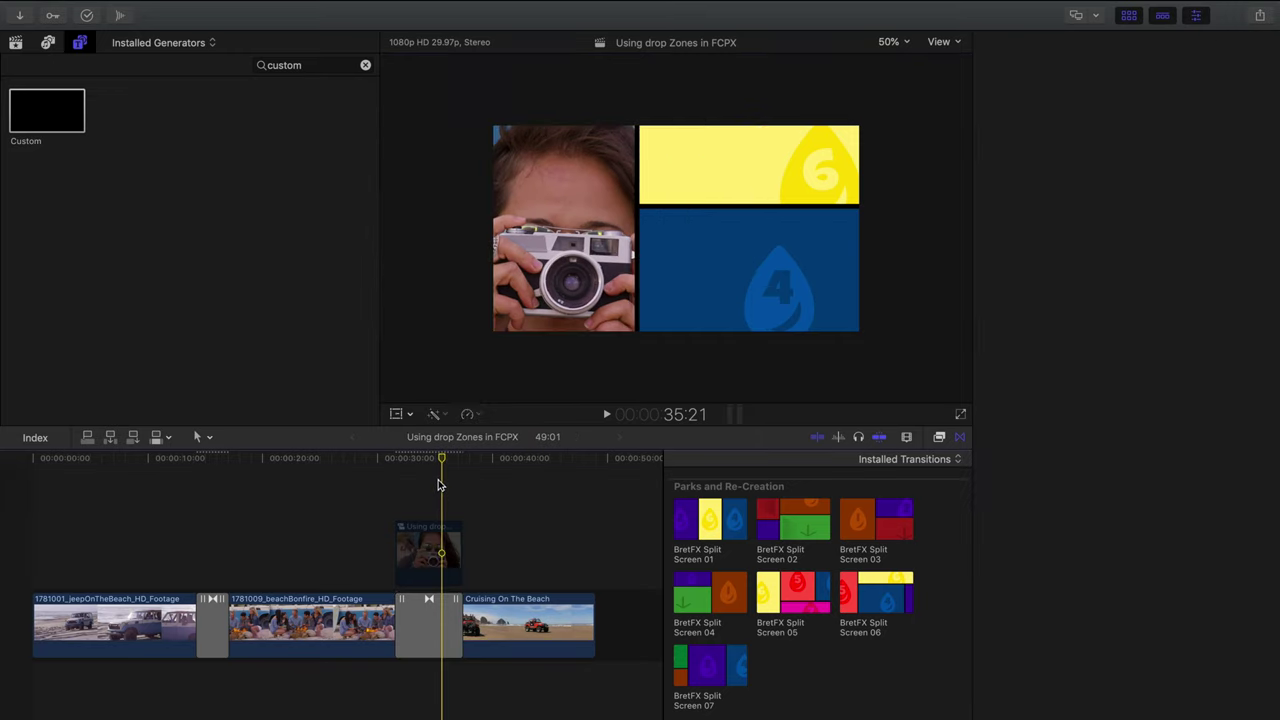
click(543, 146)
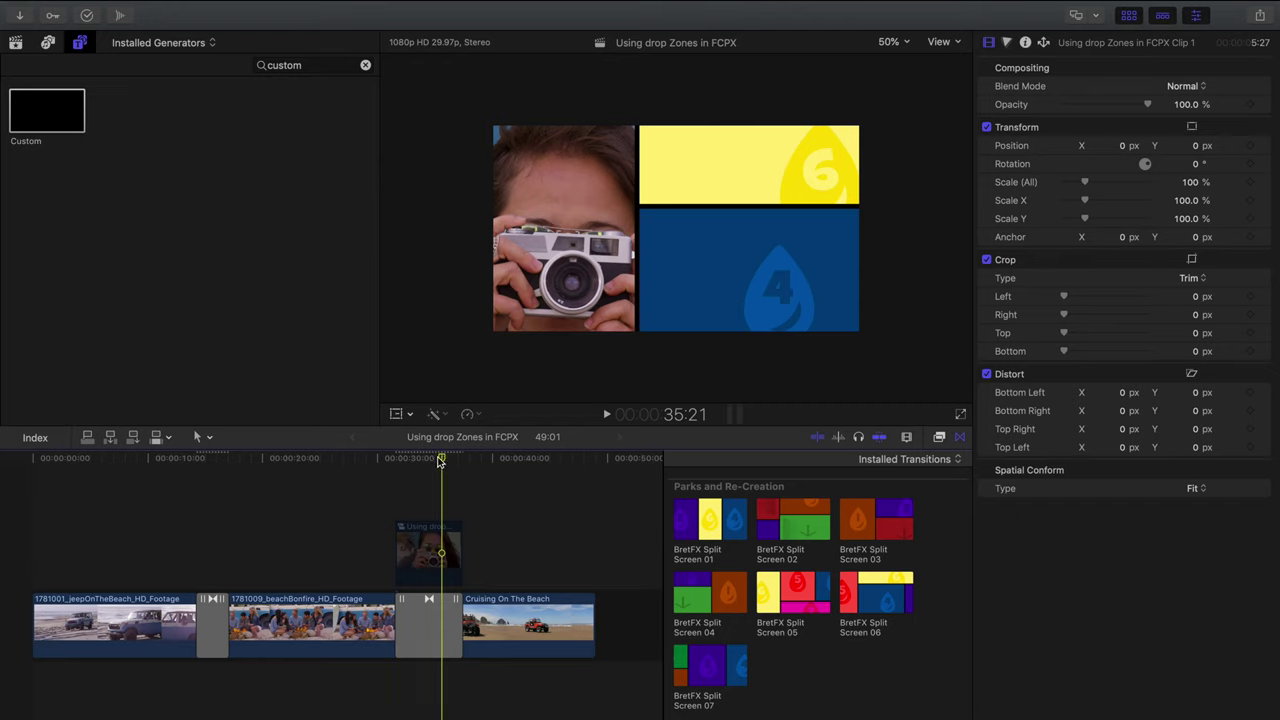
drag(440, 460, 386, 463)
key(space)
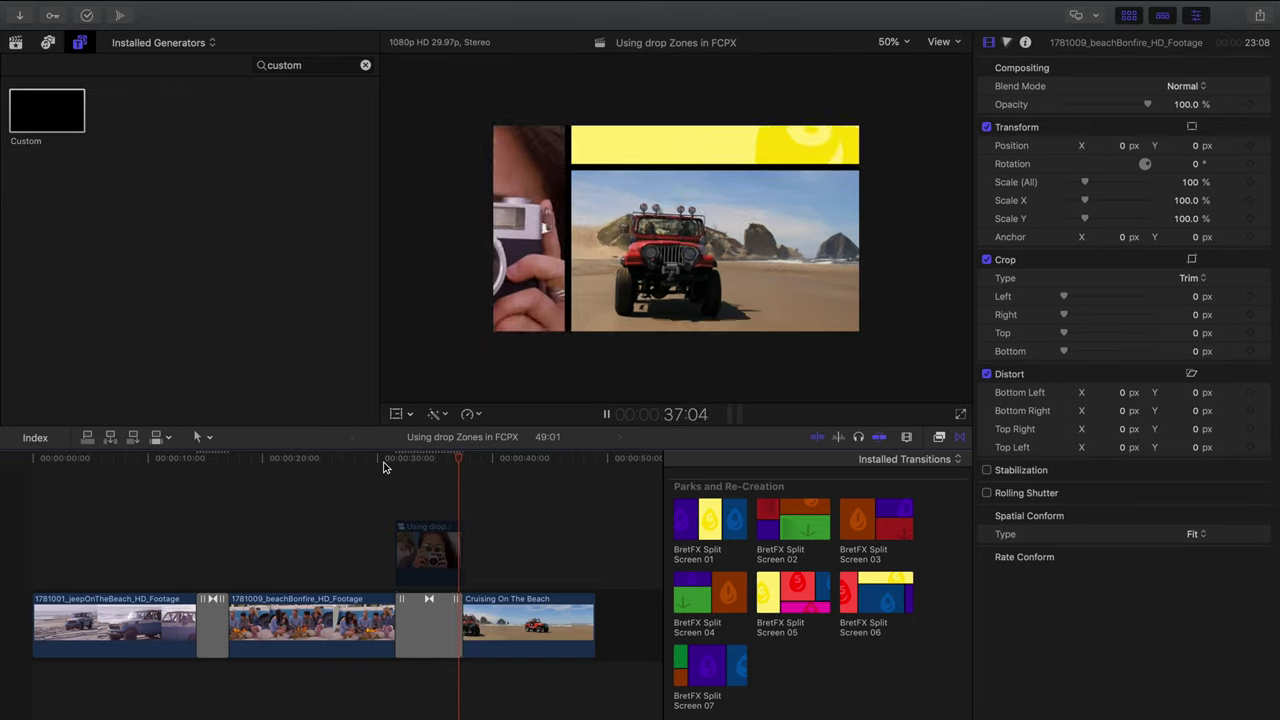
click(384, 464)
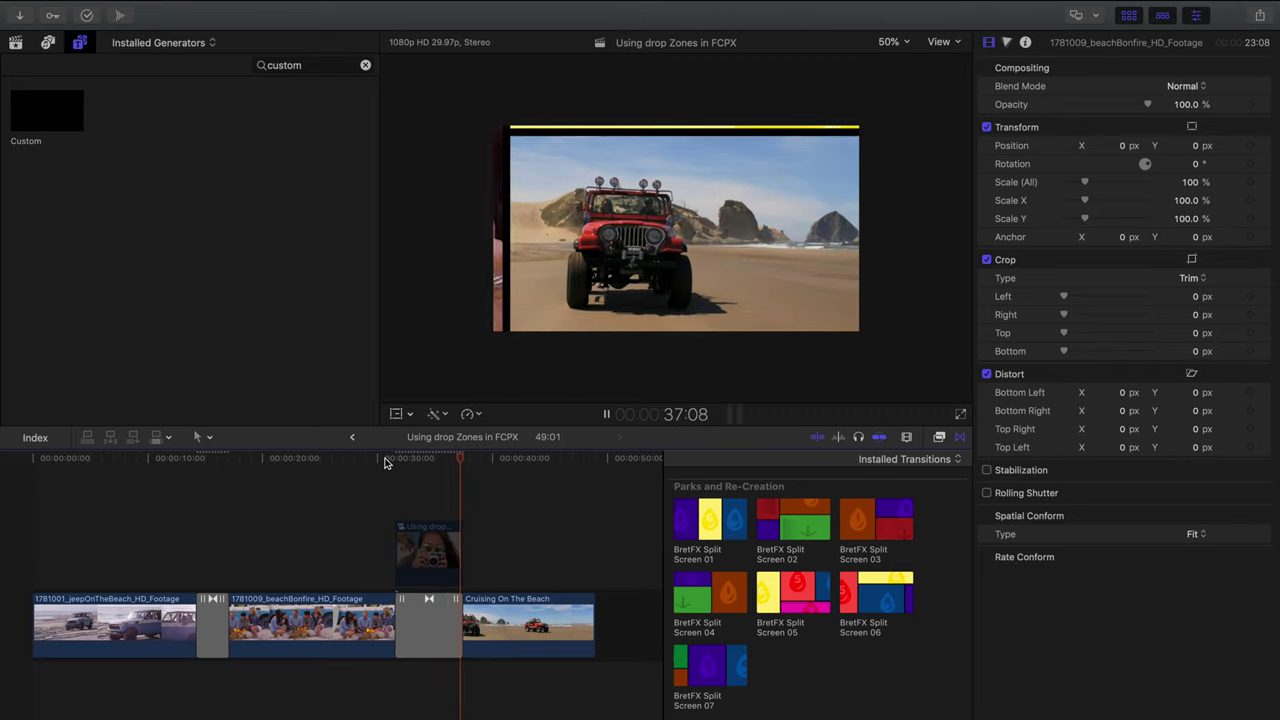
click(385, 460)
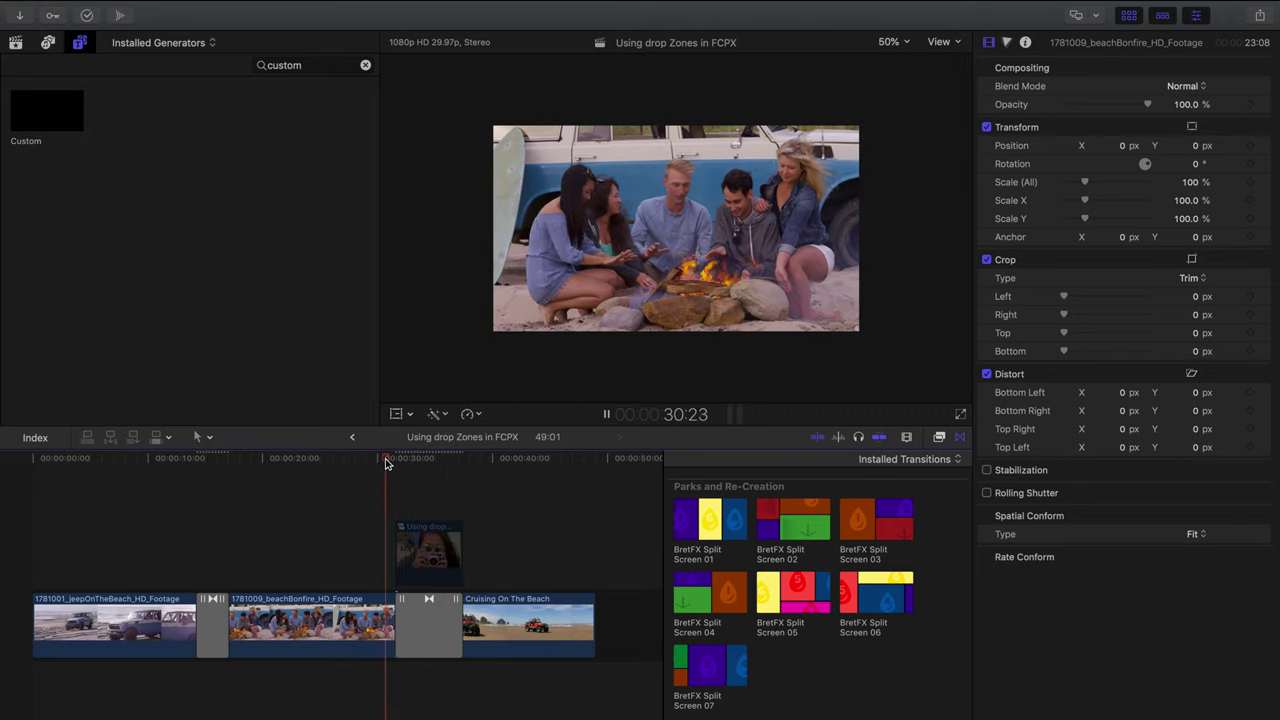
drag(412, 465, 445, 469)
click(426, 544)
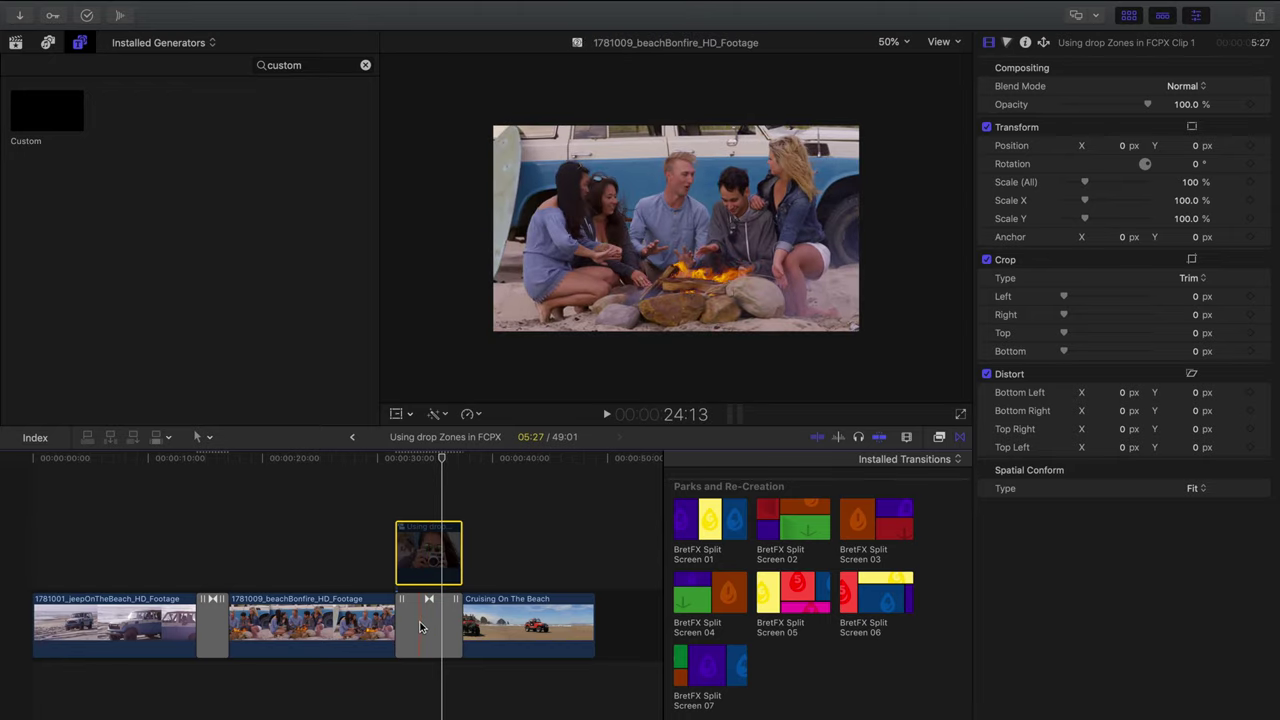
double_click(430, 553)
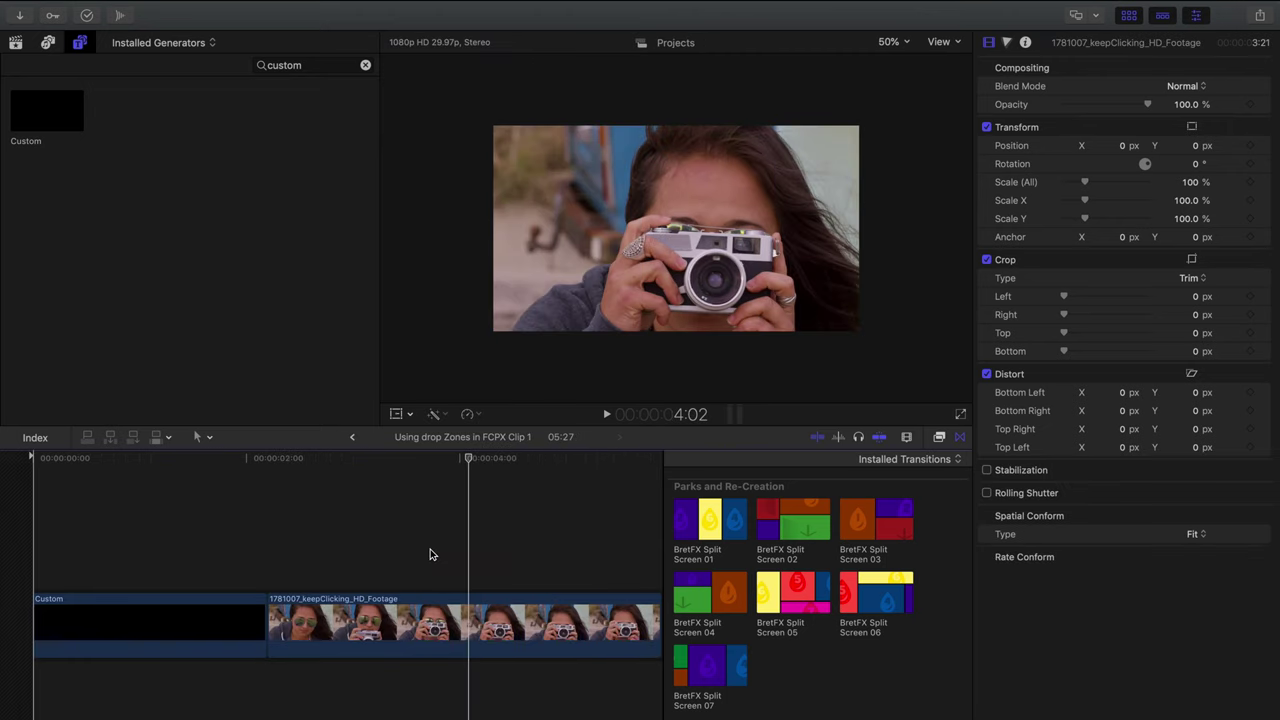
- Slip the keepClicking footage earlier inside the compound clip so it opens on the sunglasses close-up
key(super+minus)
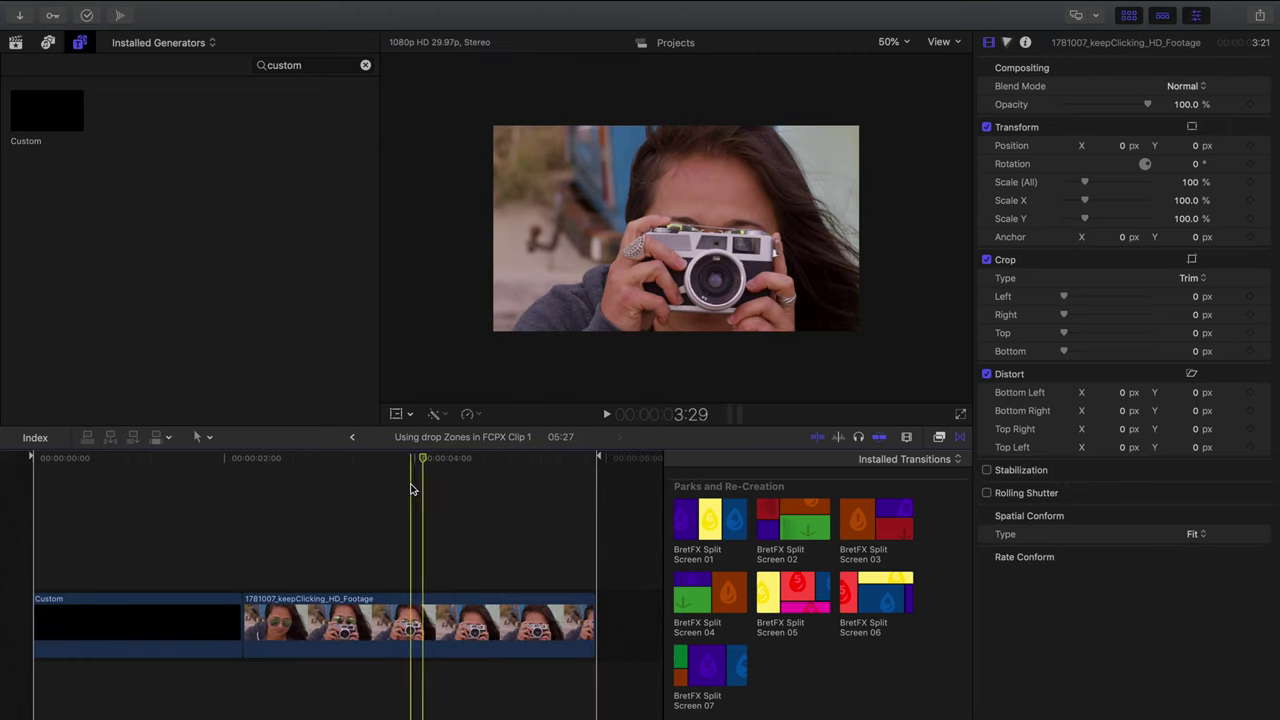
drag(411, 466, 316, 479)
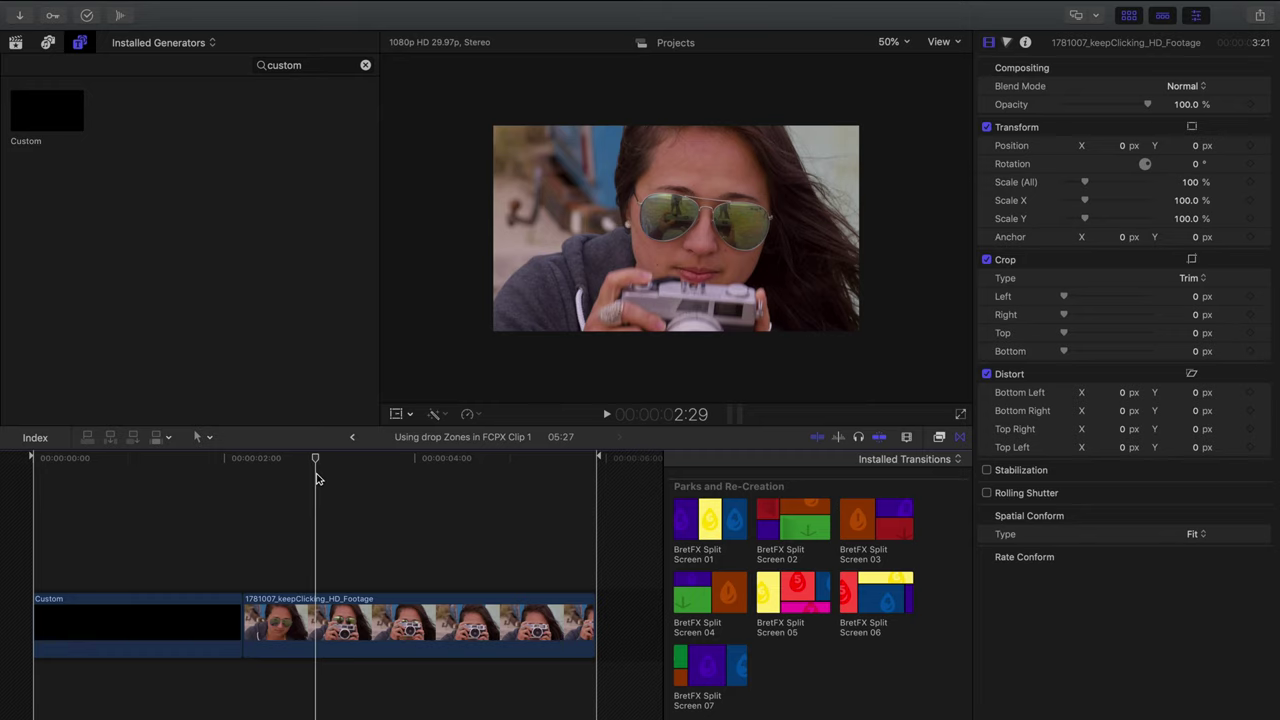
click(354, 620)
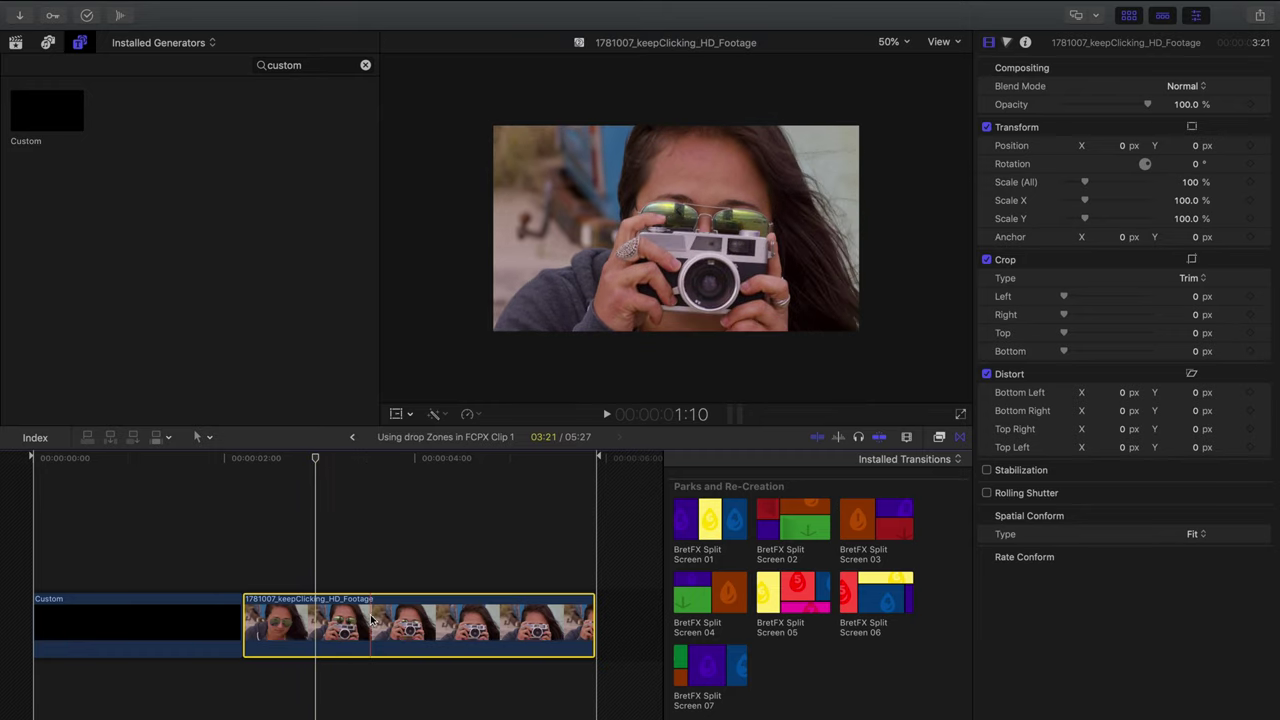
key(t)
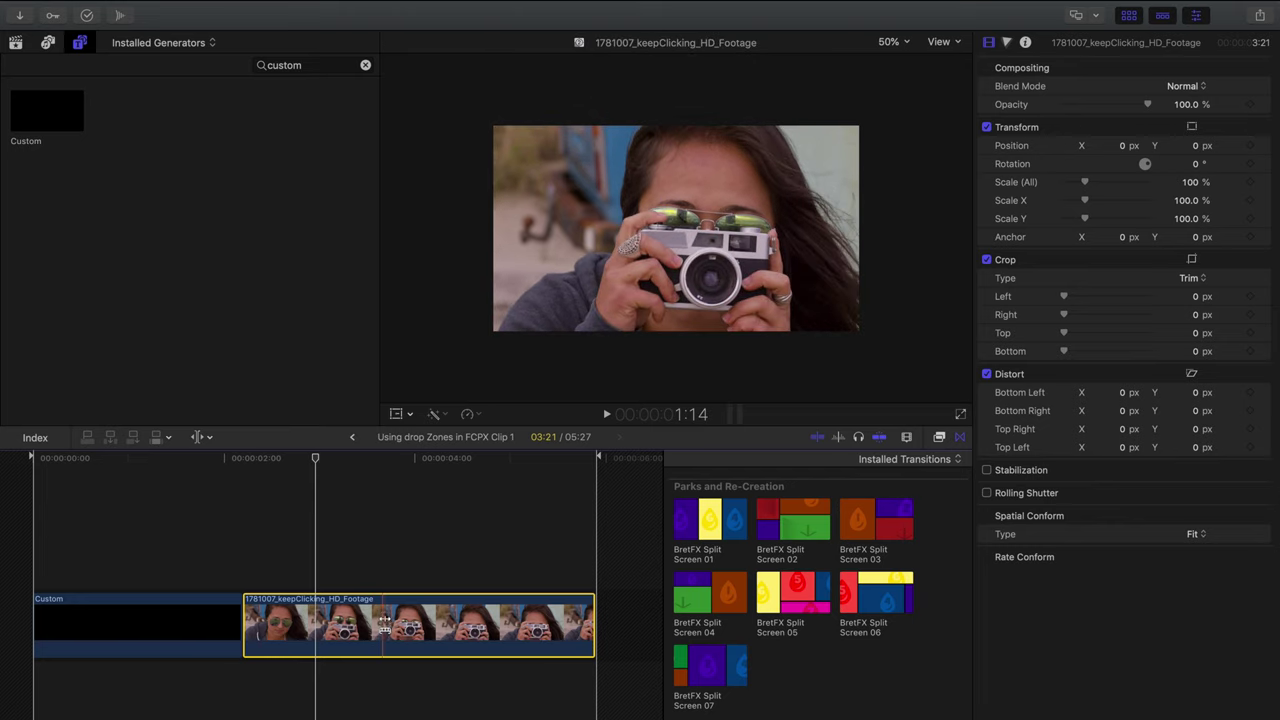
drag(374, 625, 272, 625)
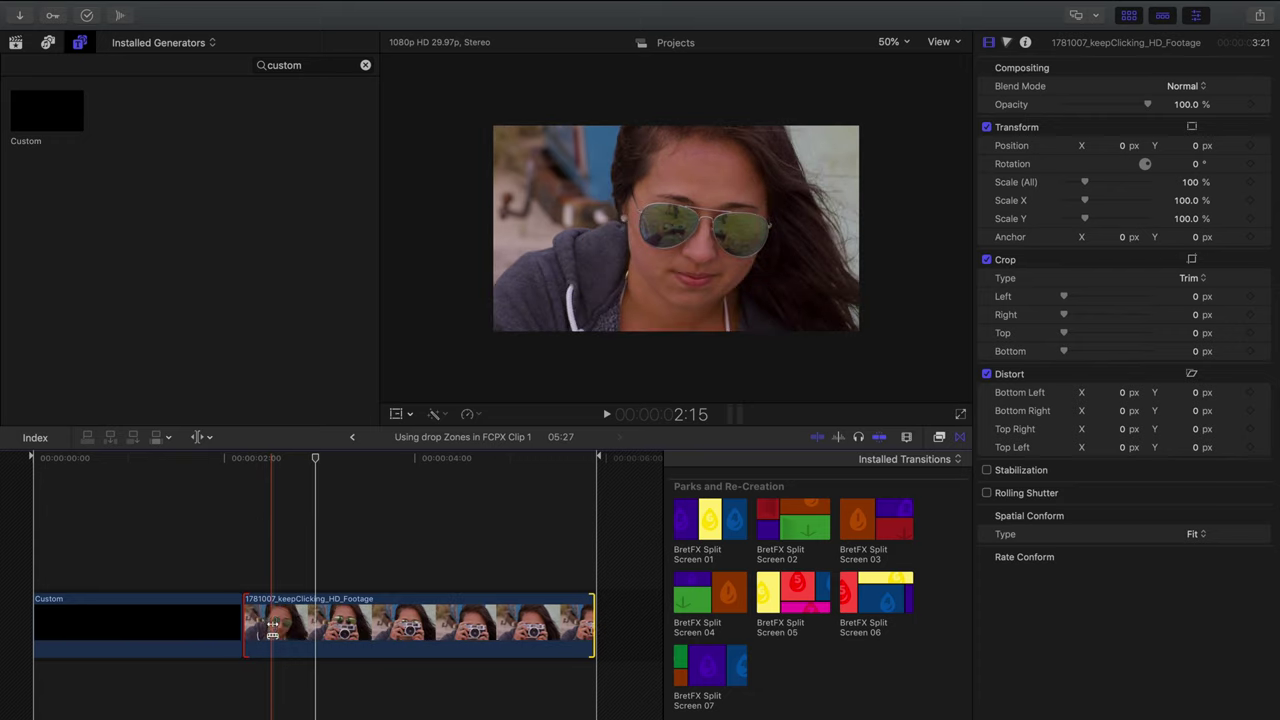
drag(289, 458, 249, 470)
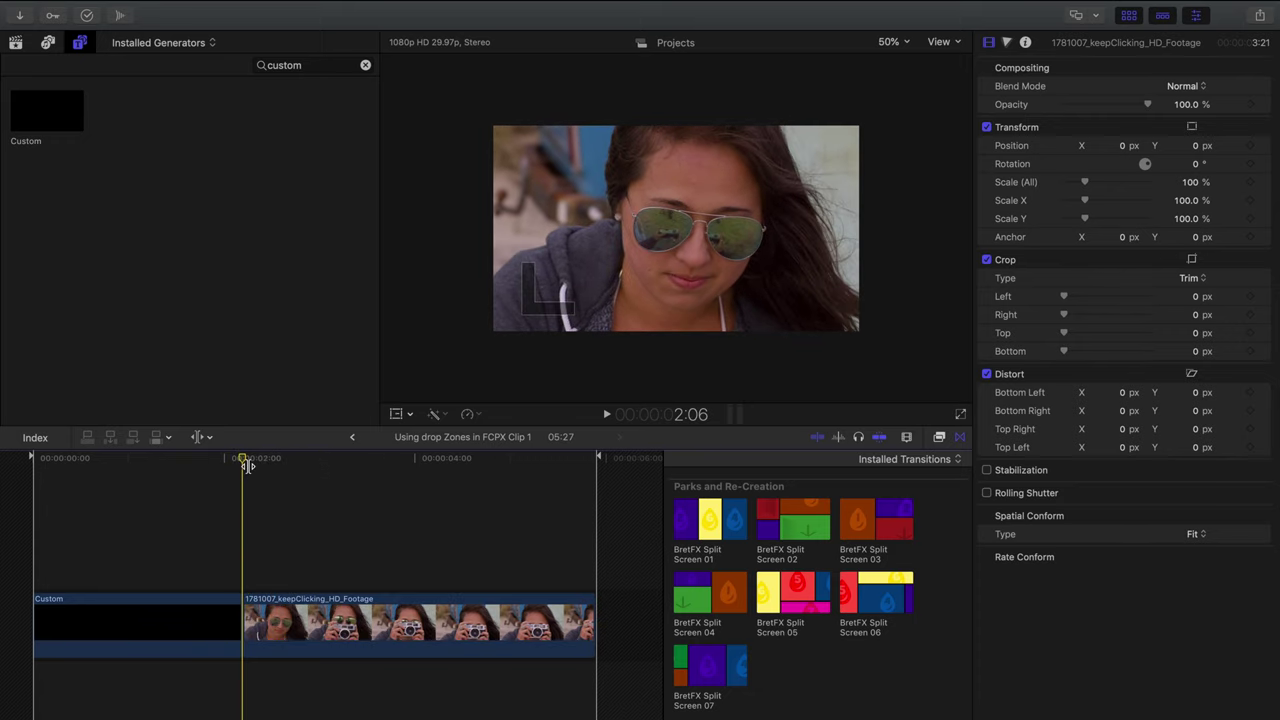
- Connect a Custom title above the camera footage and trim it to end with the footage
key(q)
drag(246, 466, 534, 482)
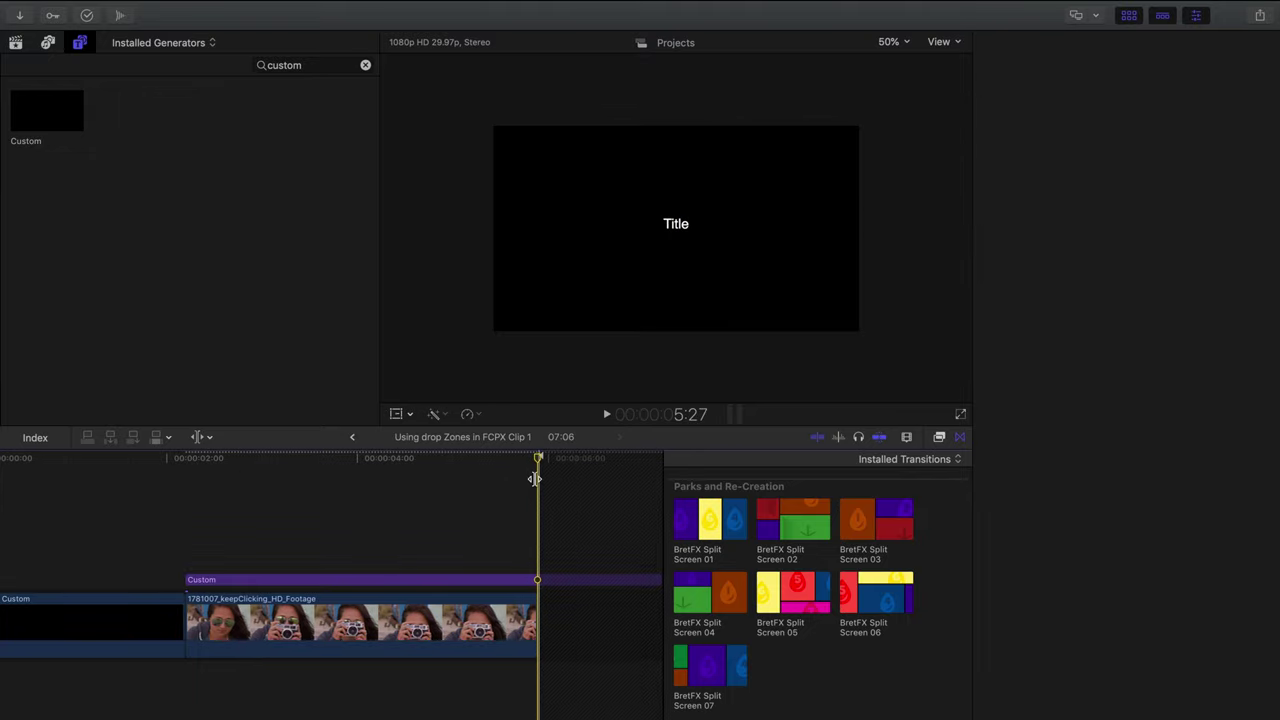
key(super+4)
key(alt+bracketright)
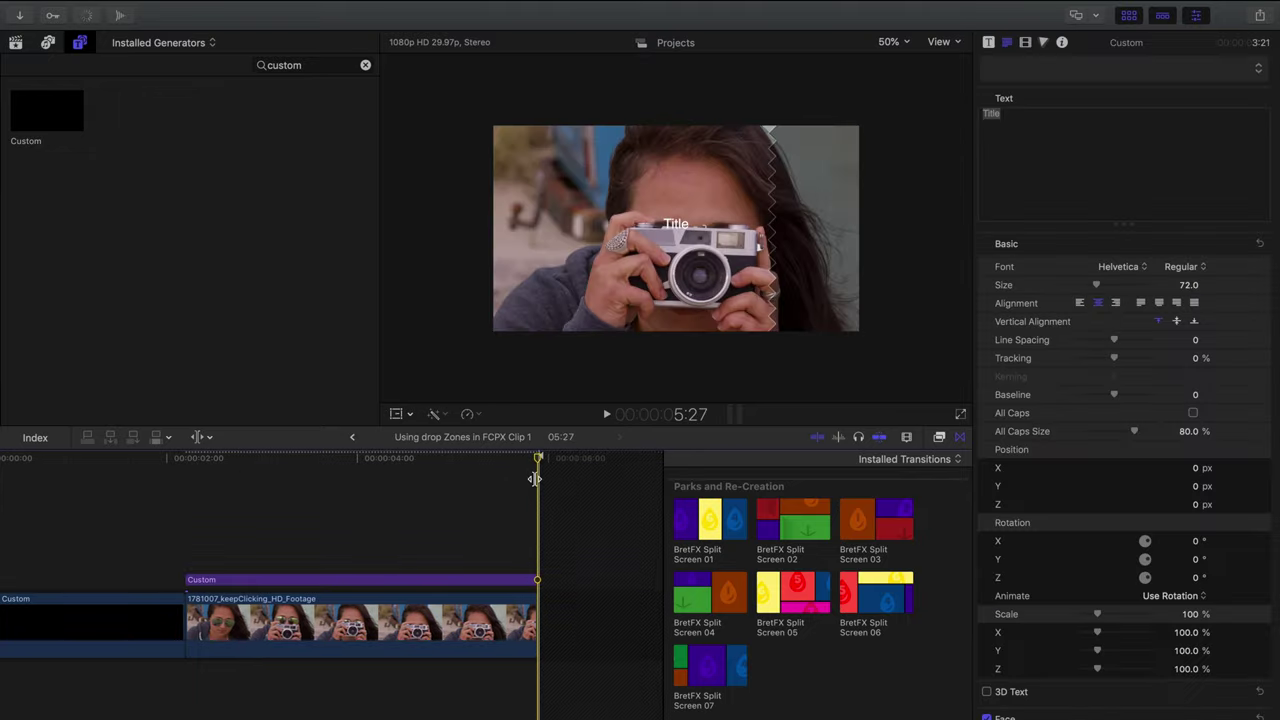
key(super+4)
- Move the title text above the camera, make it read PHOTOGRAPHY!, and enlarge it to size 77
click(320, 470)
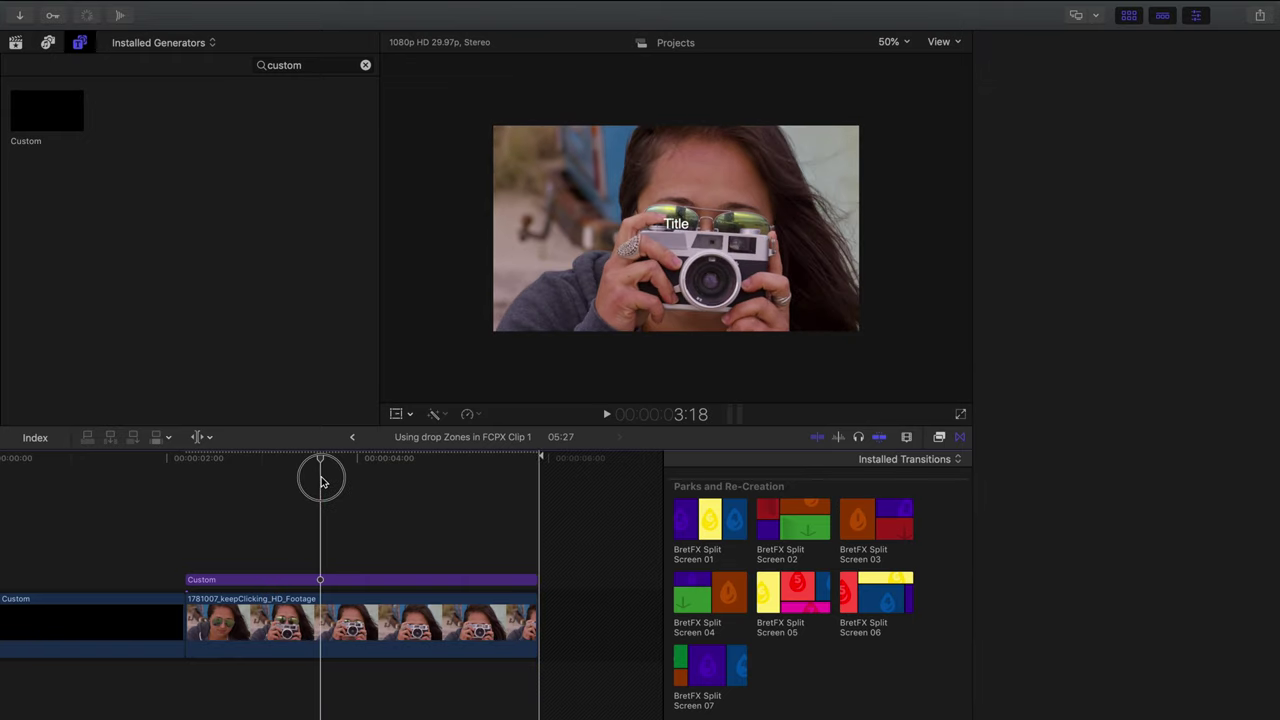
click(358, 585)
key(super+4)
click(365, 582)
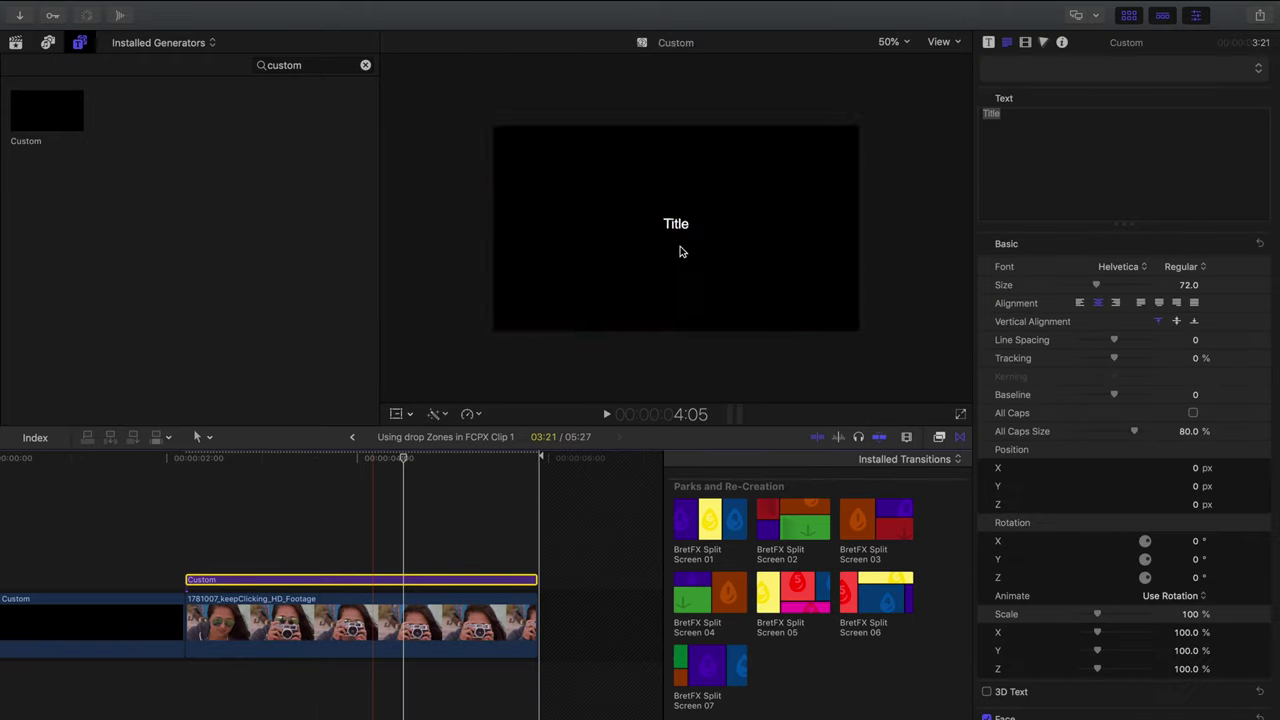
drag(678, 228, 707, 212)
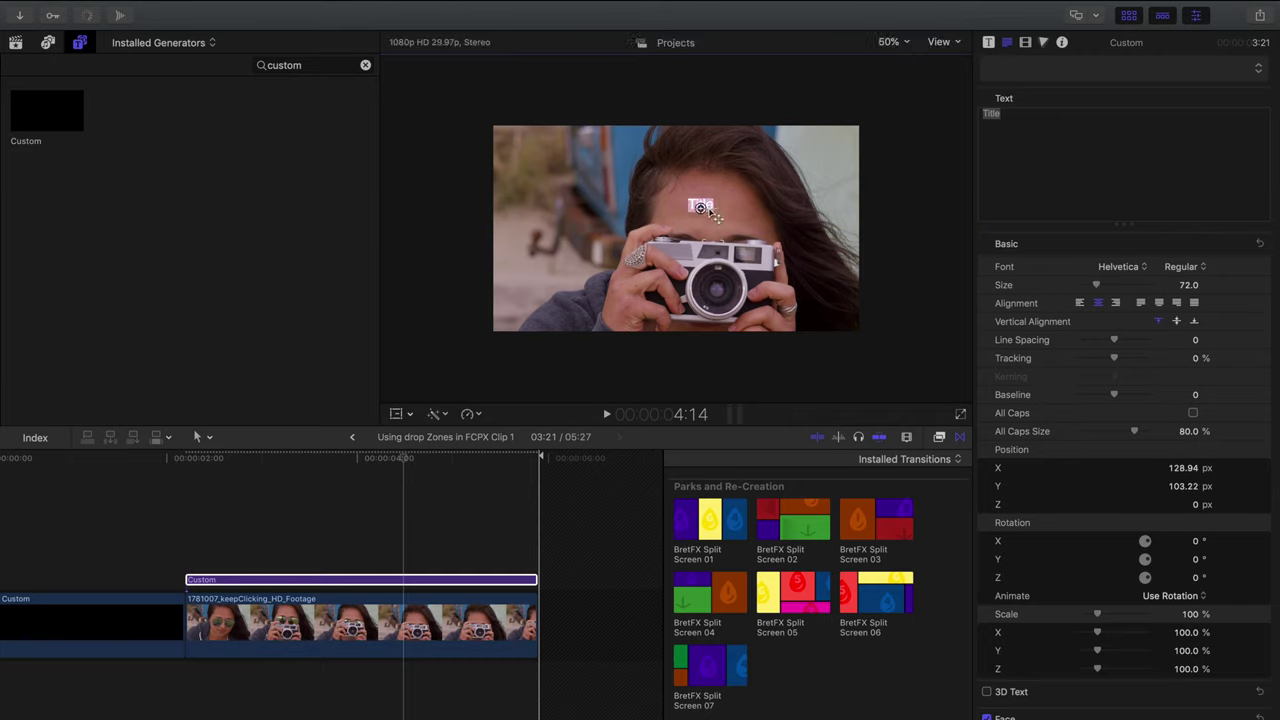
text(GRAPHY)
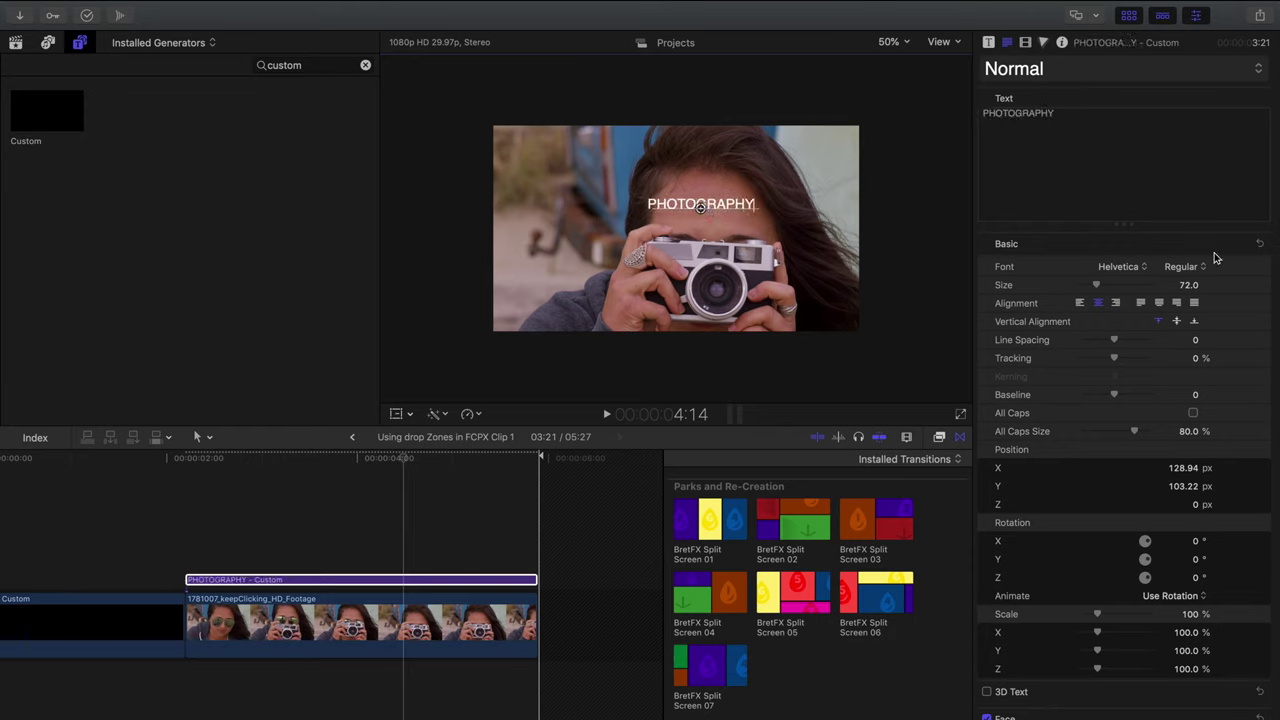
drag(1093, 287, 1100, 286)
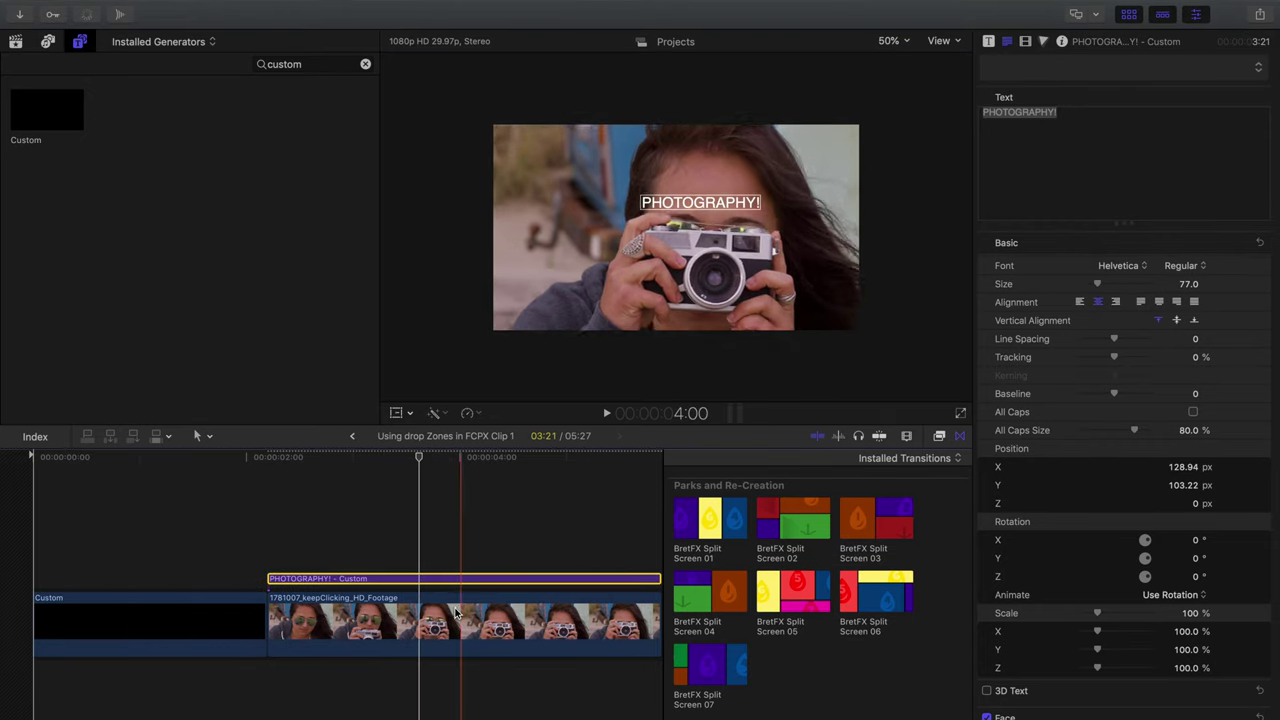
click(455, 614)
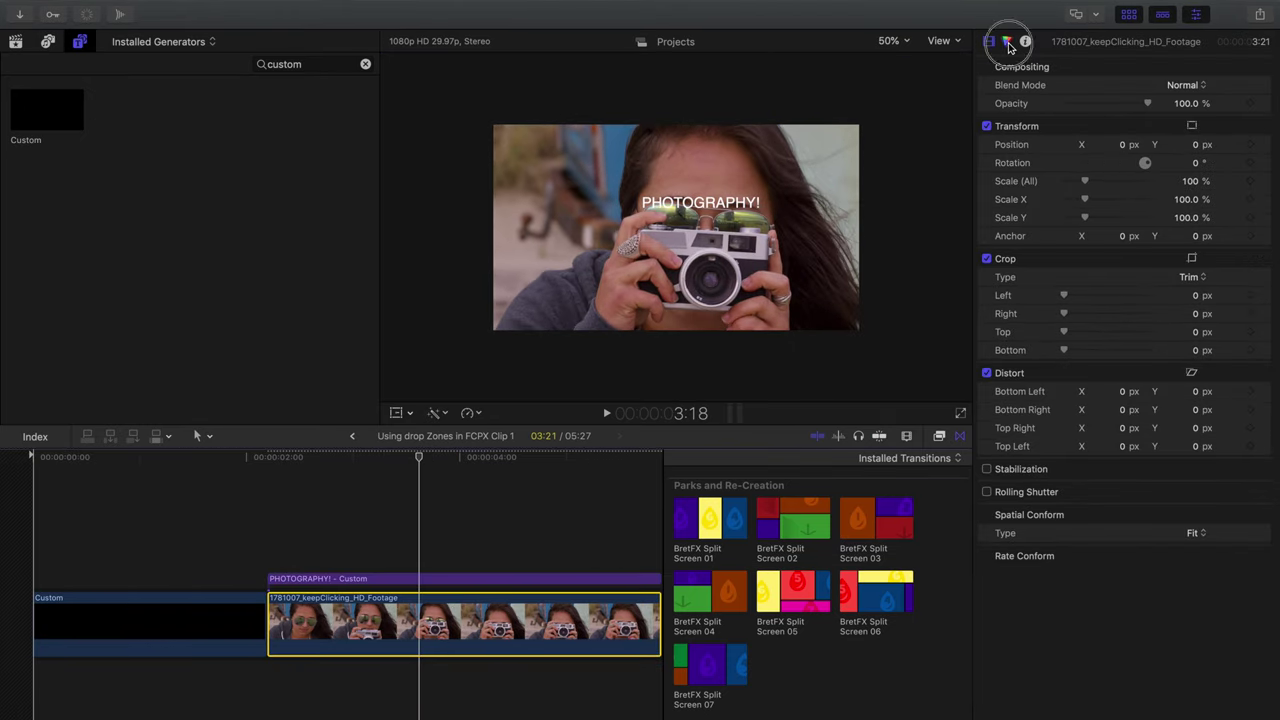
- Add a Color Wheels correction and pull Master saturation to zero for black-and-white footage
click(1007, 42)
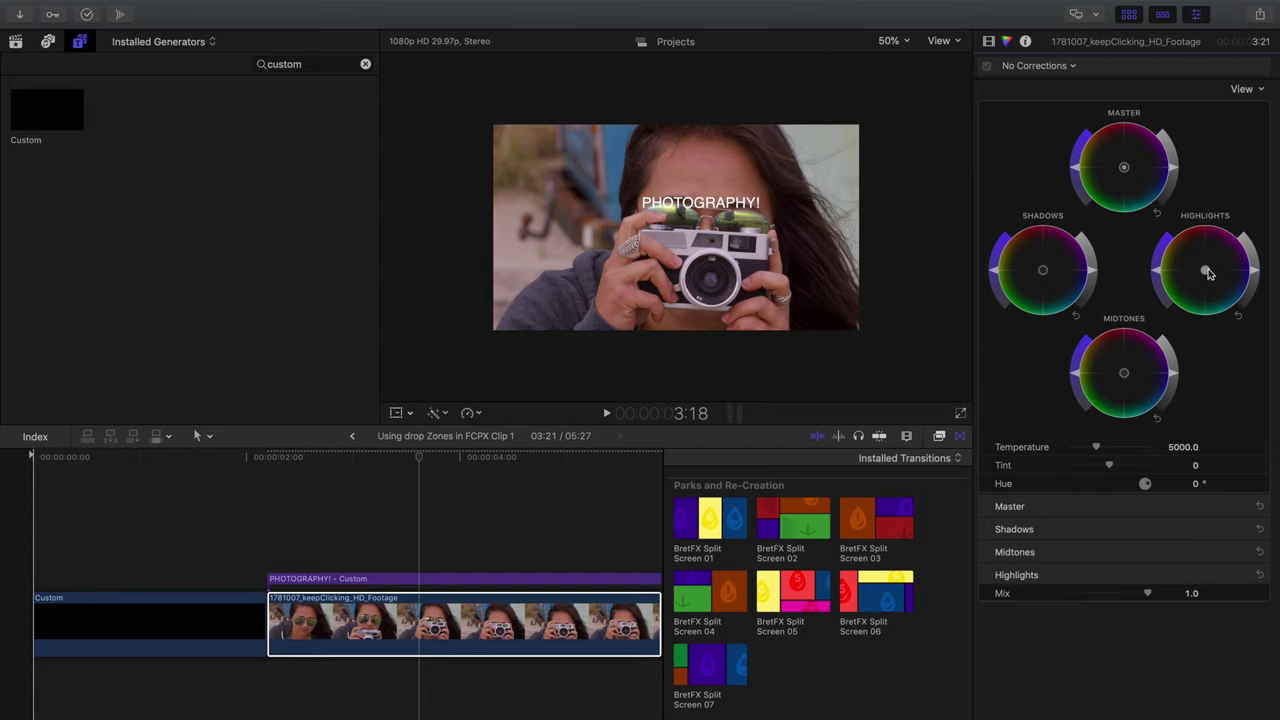
click(1077, 173)
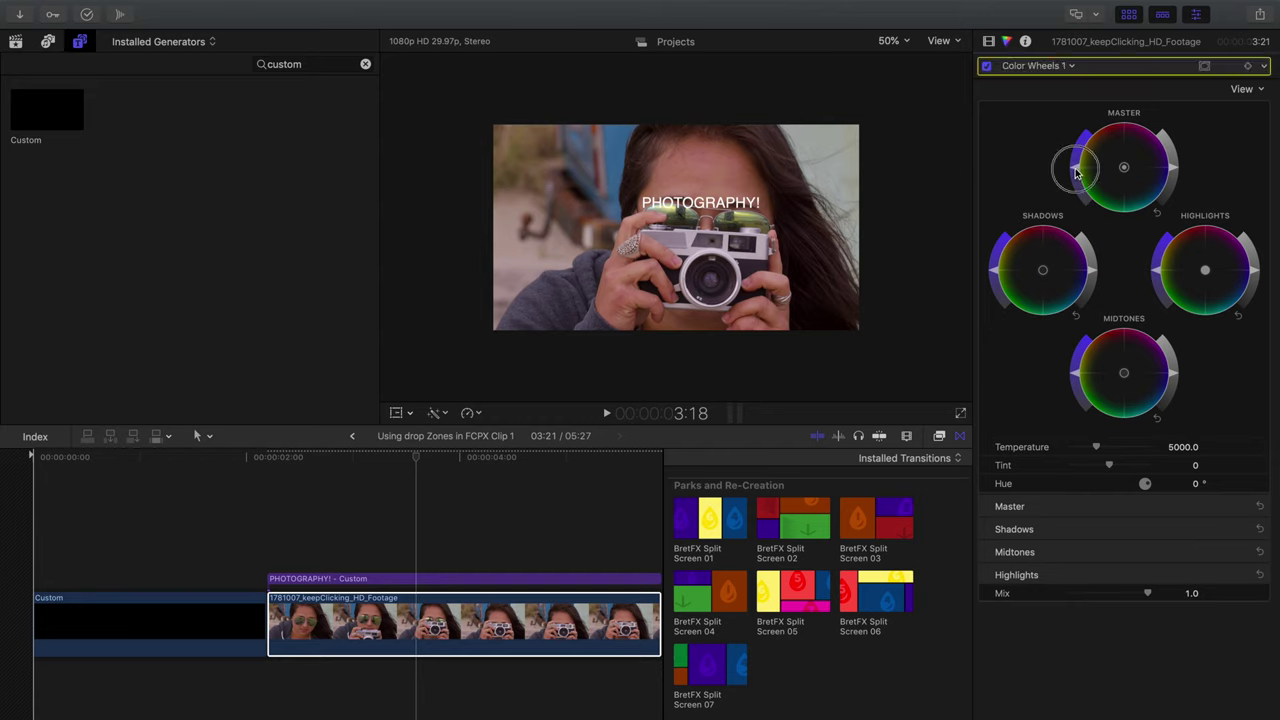
drag(1077, 173, 1116, 240)
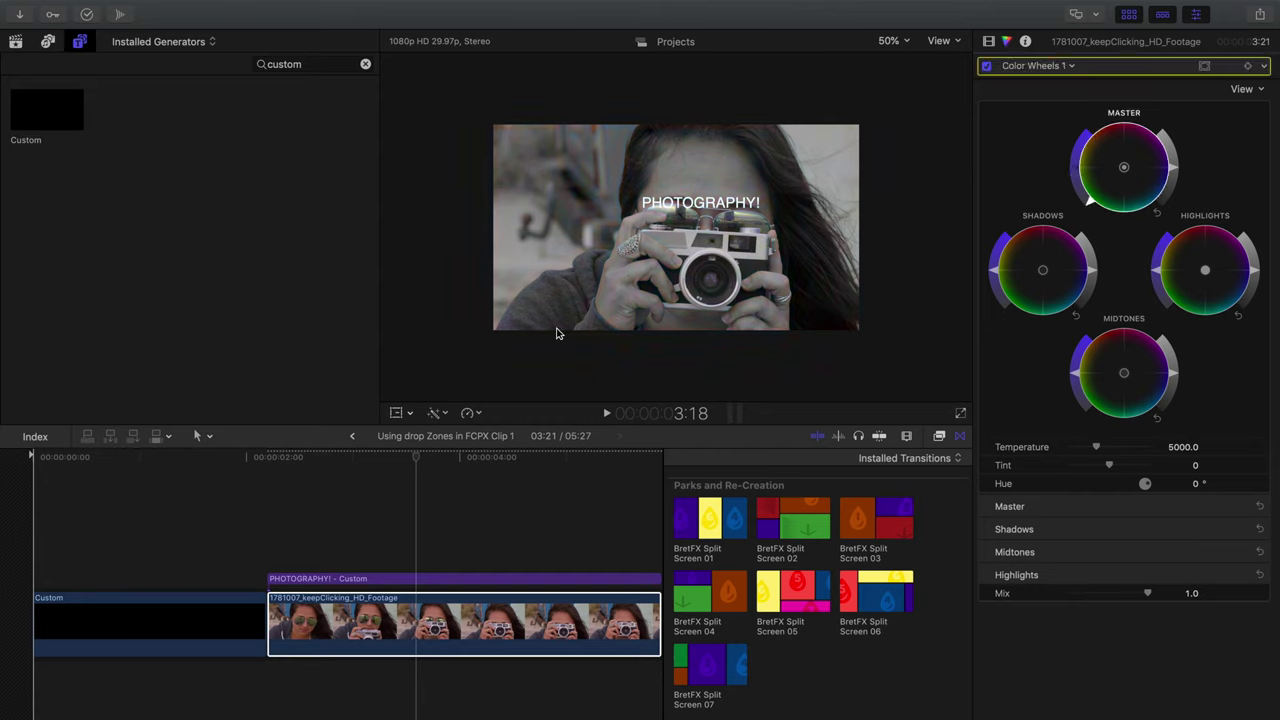
- Return to the Using drop Zones in FCPX project and play back the transition
click(353, 443)
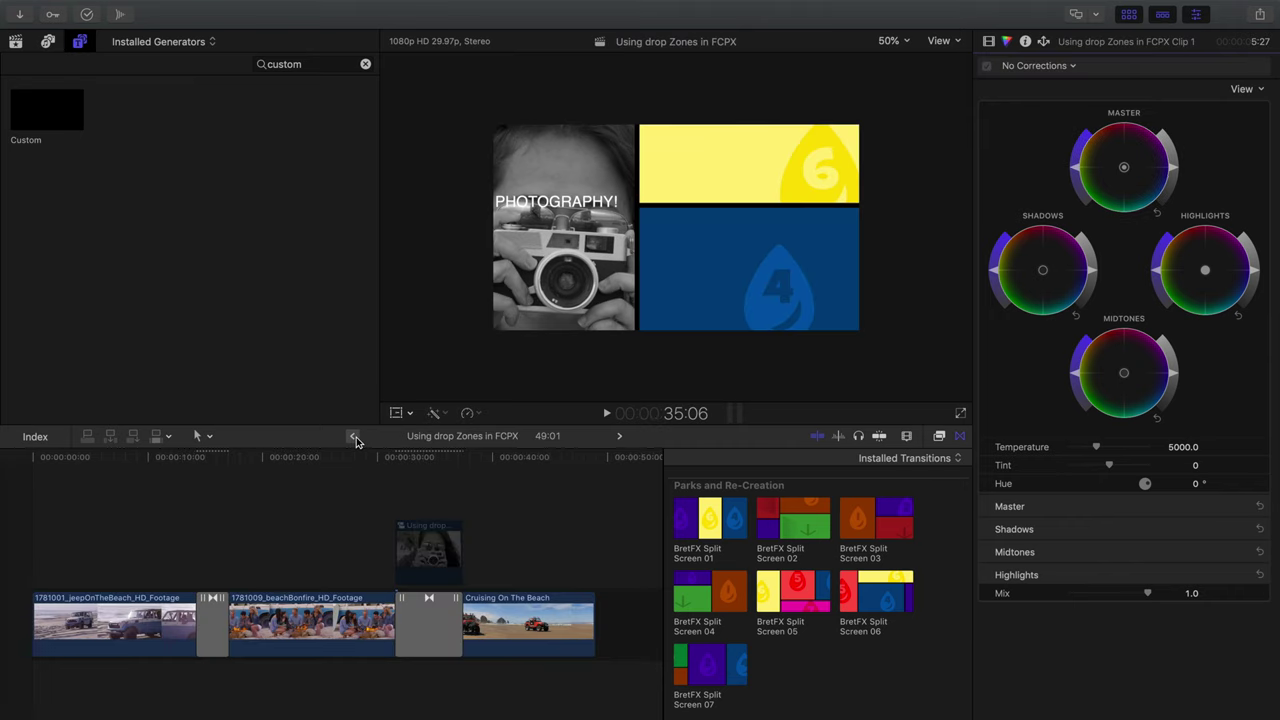
click(384, 458)
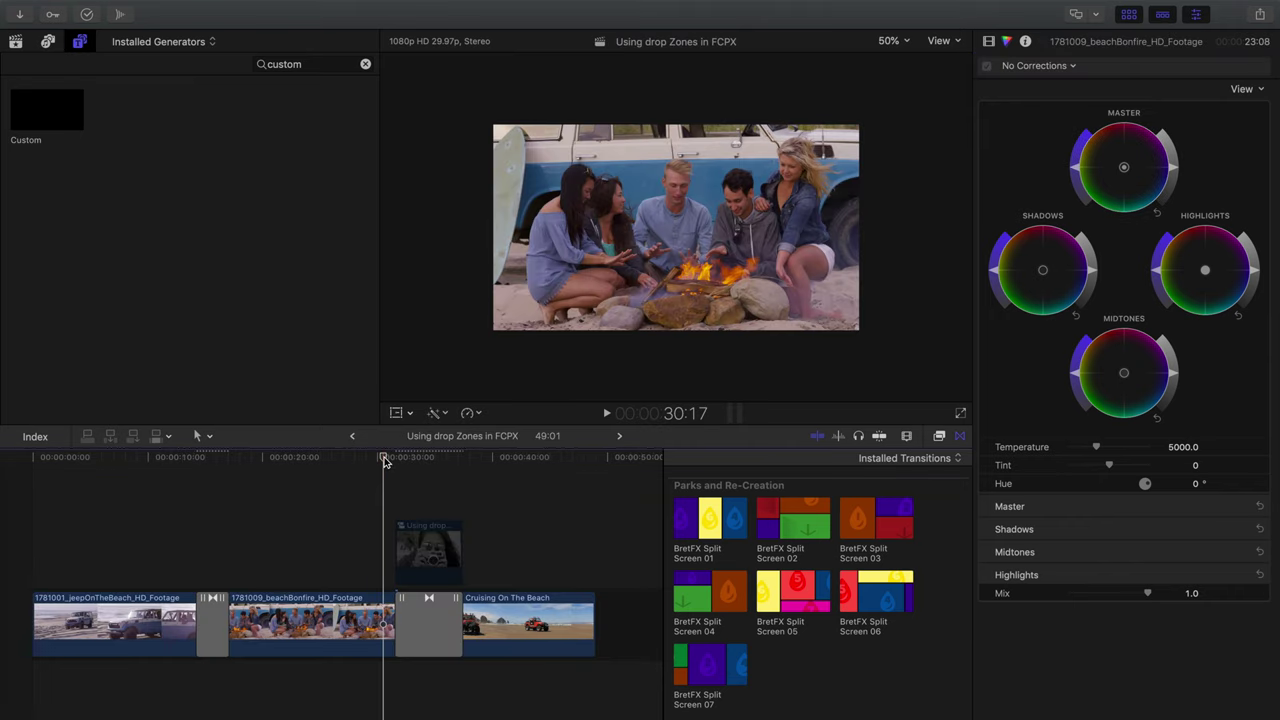
key(space)
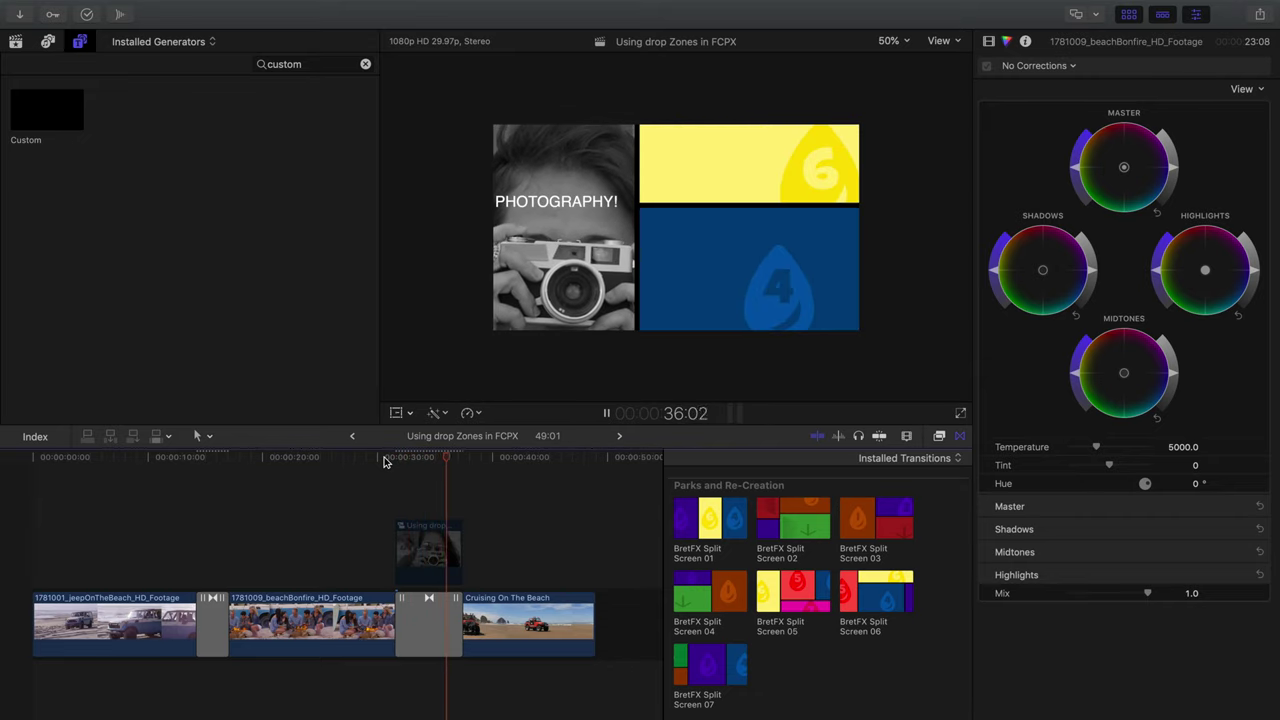
key(space)
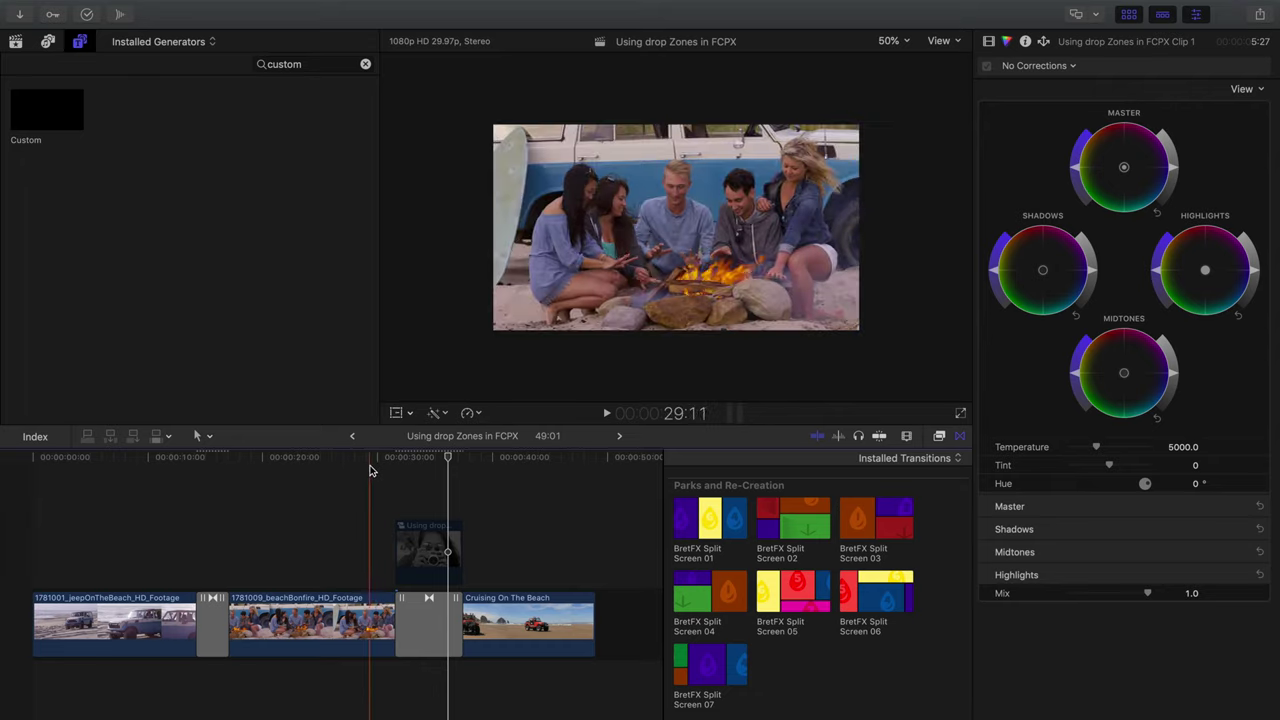
click(390, 458)
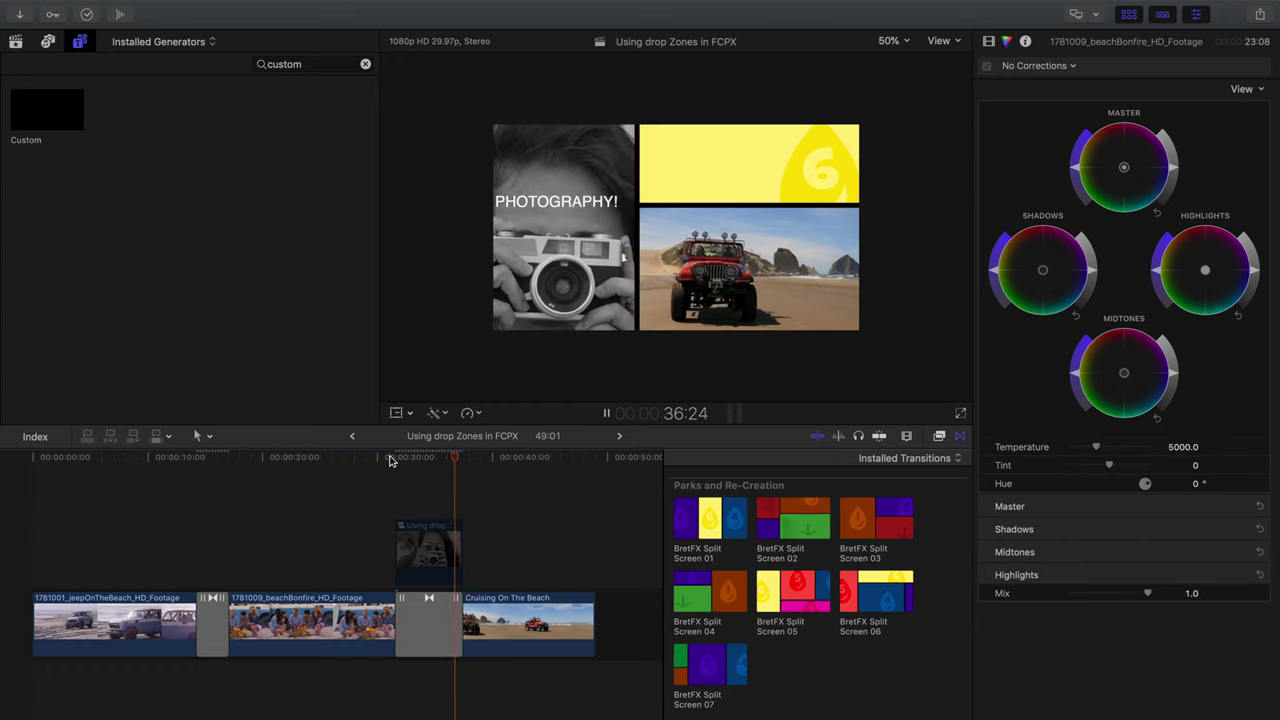
click(390, 458)
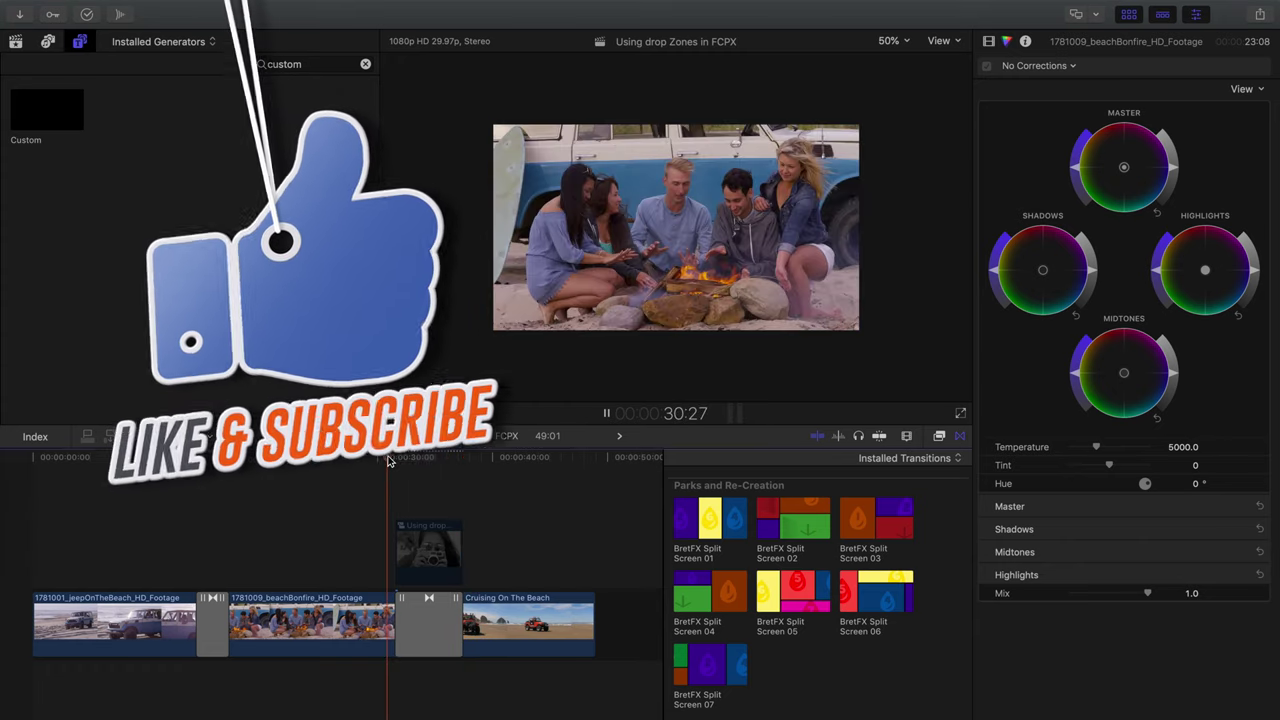